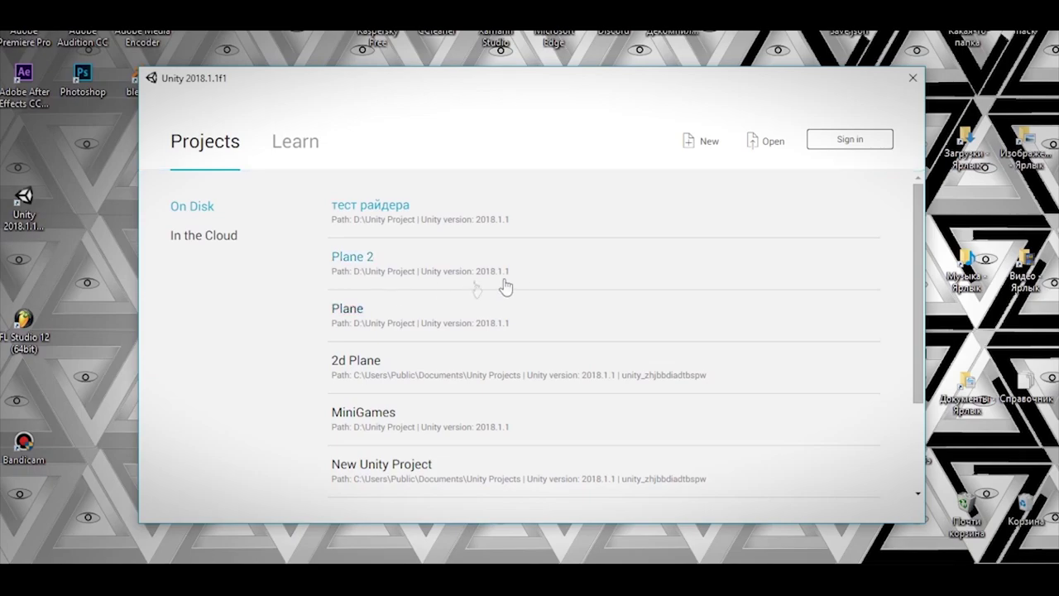
- Launch Unity 2018.1 and bring up the new-project form
{"action": "left_click", "coordinate": [709, 143]}
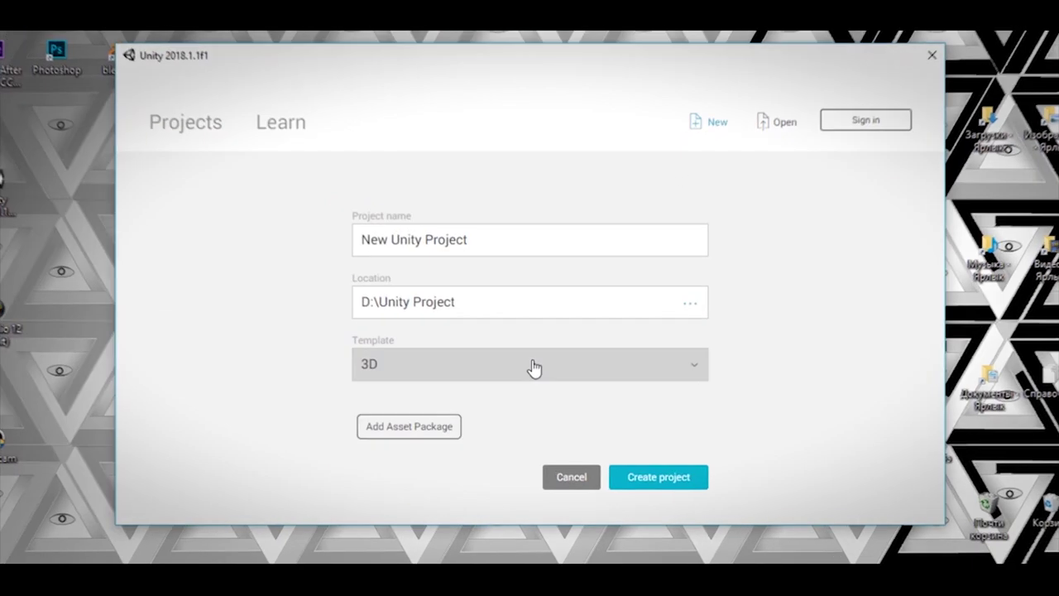
- Create a new project named Racer from the 2D template
{"action": "left_click", "coordinate": [532, 366]}
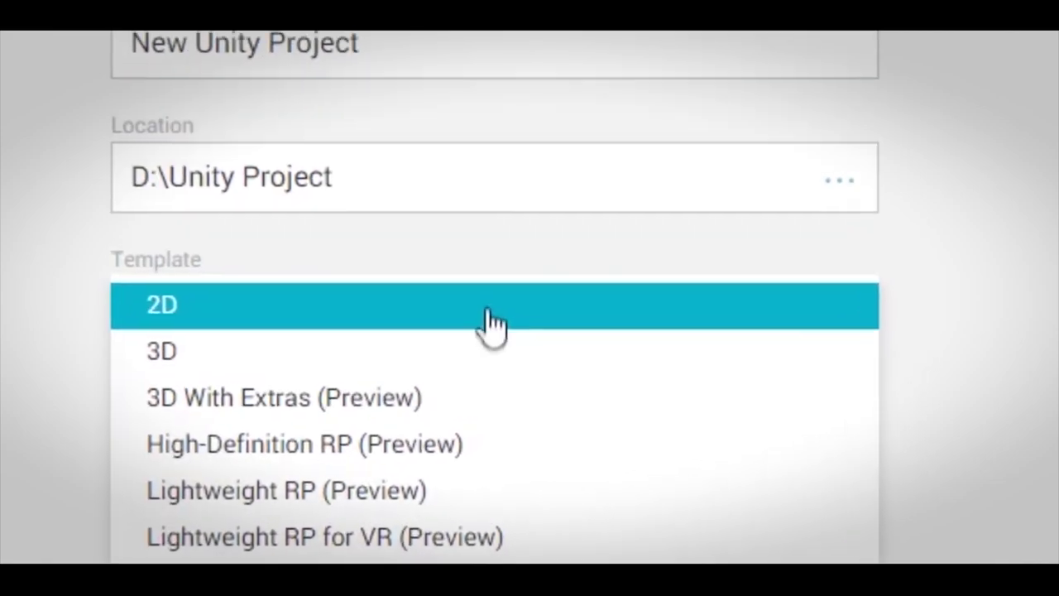
{"action": "left_click", "coordinate": [491, 322]}
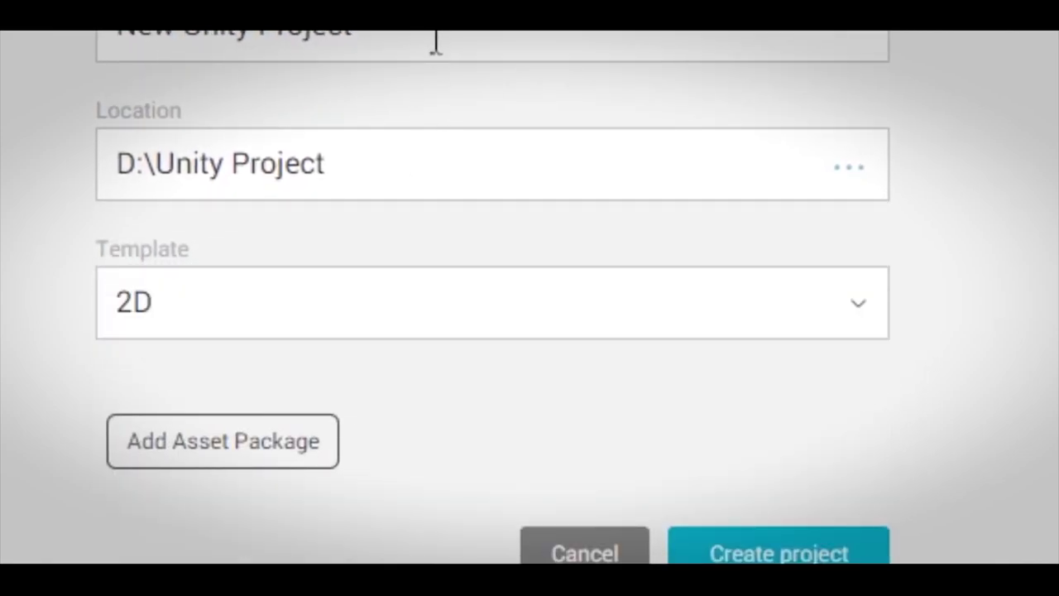
{"action": "left_click", "coordinate": [435, 40]}
{"action": "key", "text": "ctrl+a"}
{"action": "key", "text": "BackSpace"}
{"action": "type", "text": "Racer"}
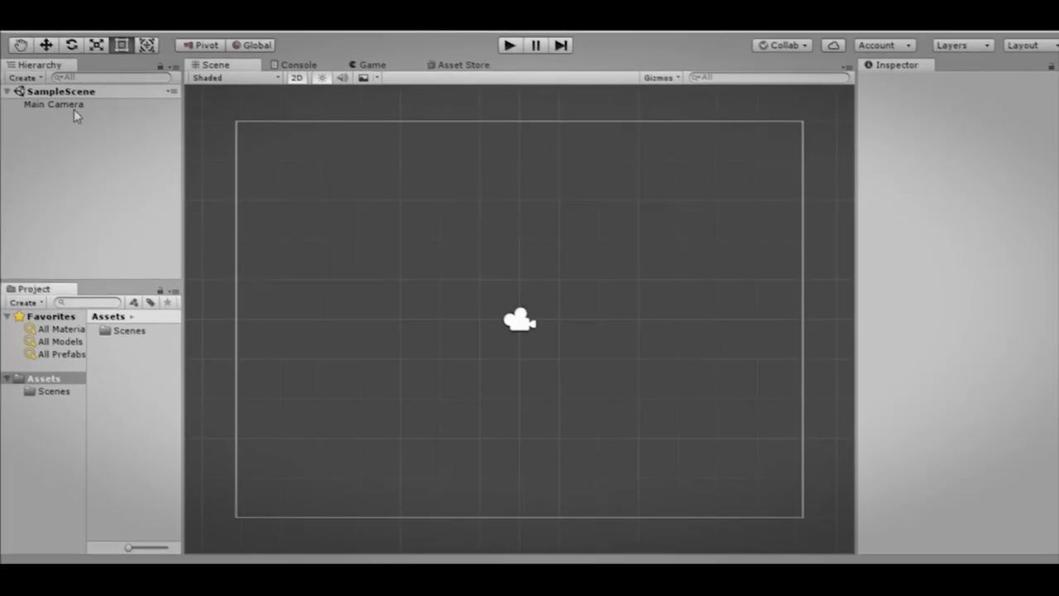
- Rename the Main Camera in the Hierarchy to 'Камера'
{"action": "left_click", "coordinate": [66, 103]}
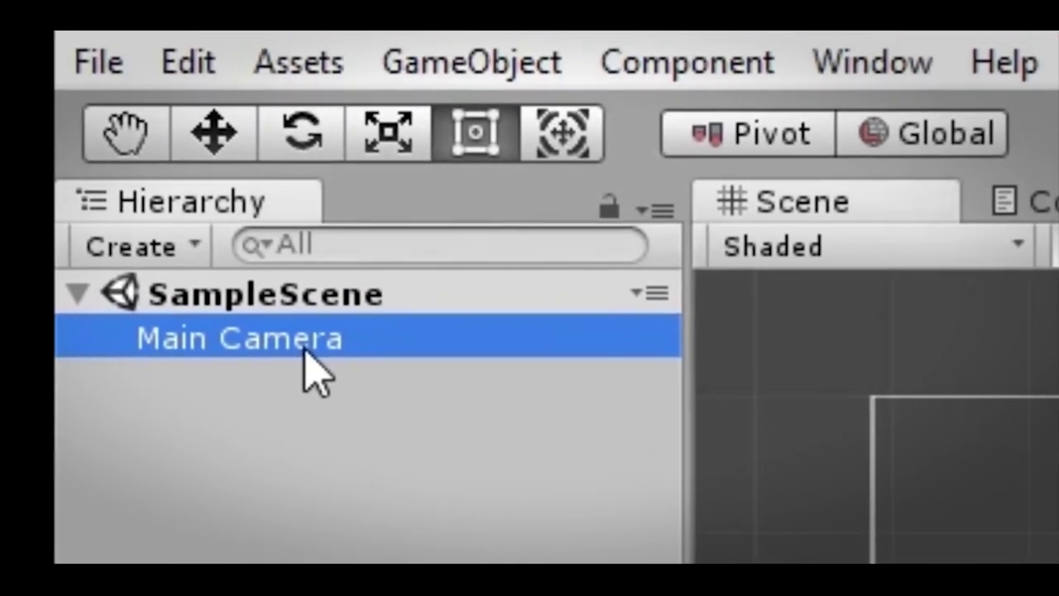
{"action": "left_click", "coordinate": [308, 347]}
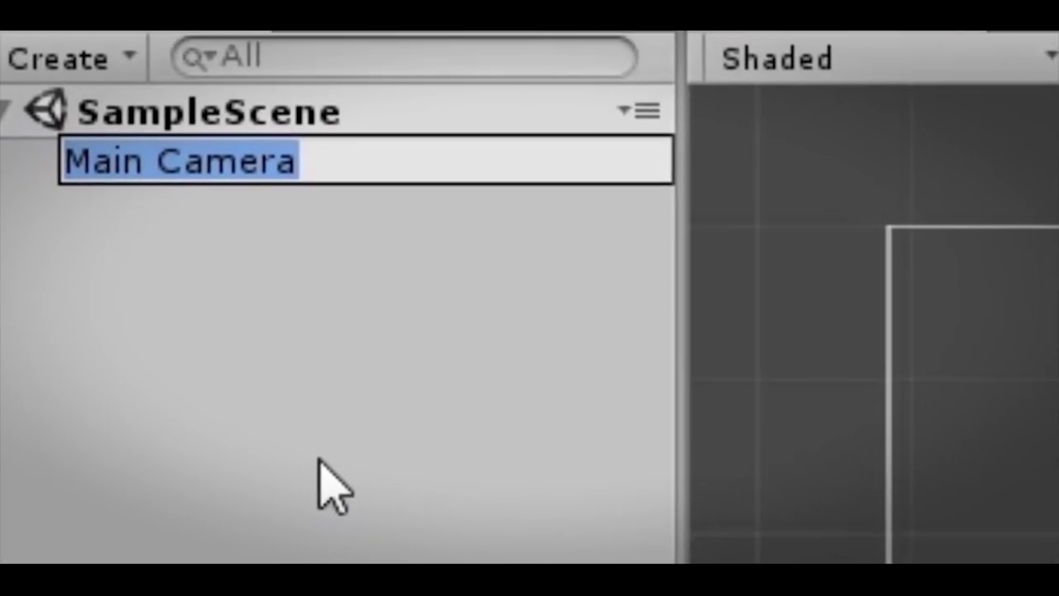
{"action": "type", "text": "К"}
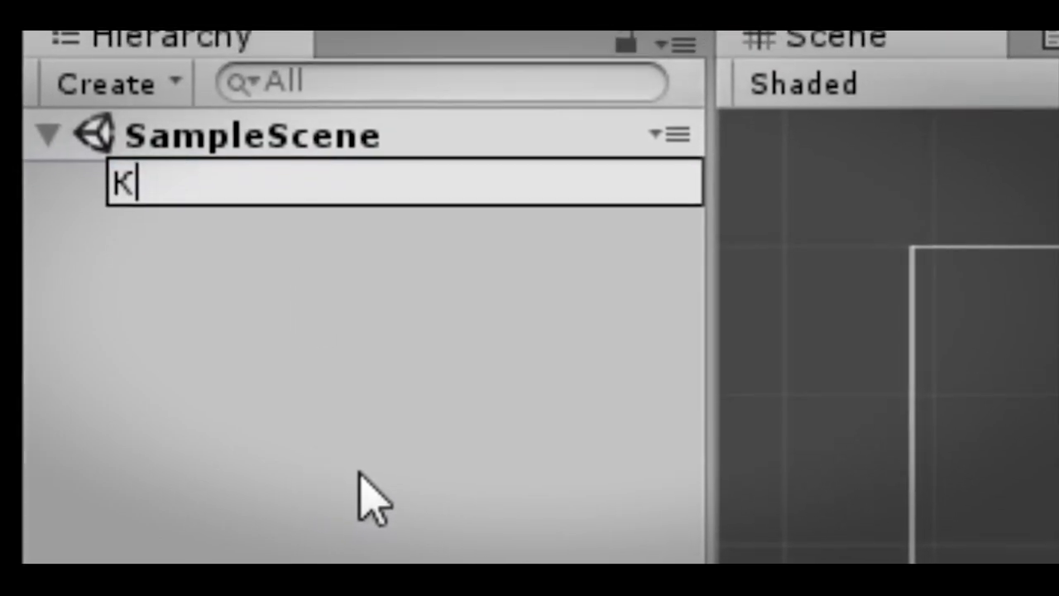
{"action": "type", "text": "амера"}
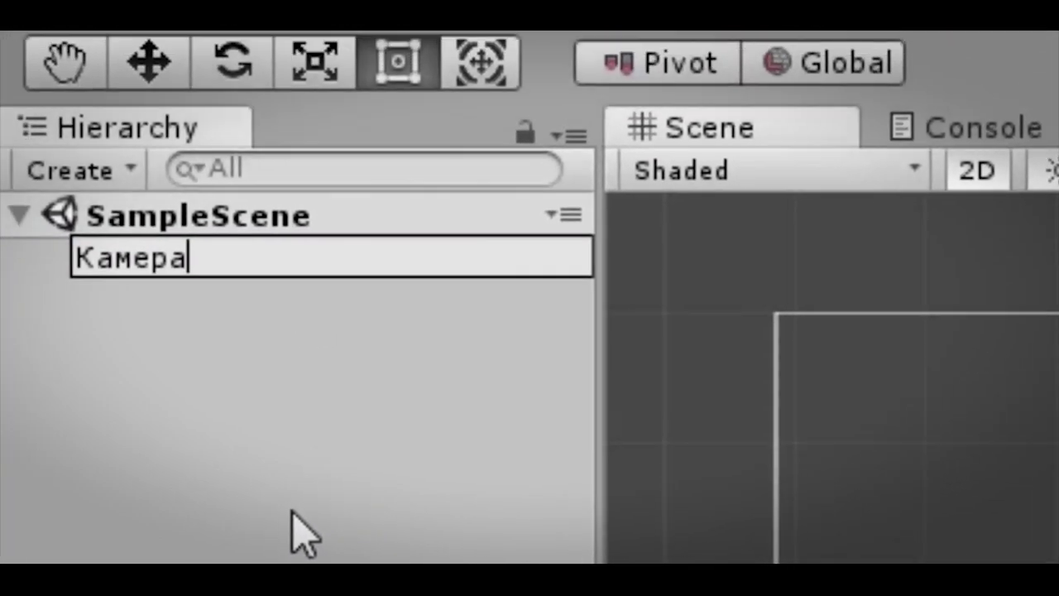
{"action": "key", "text": "Return"}
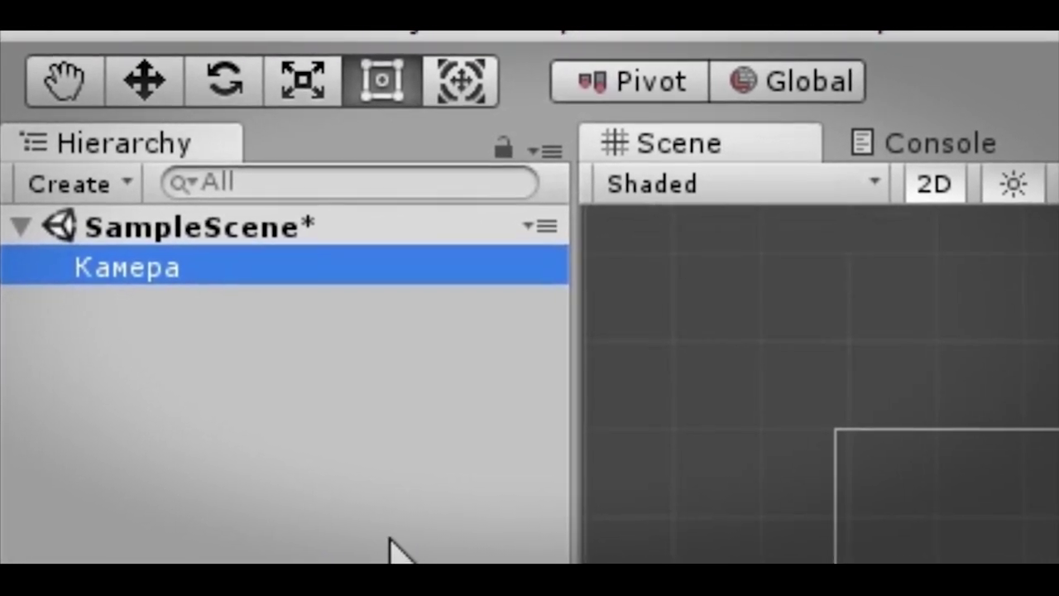
{"action": "left_click", "coordinate": [389, 546]}
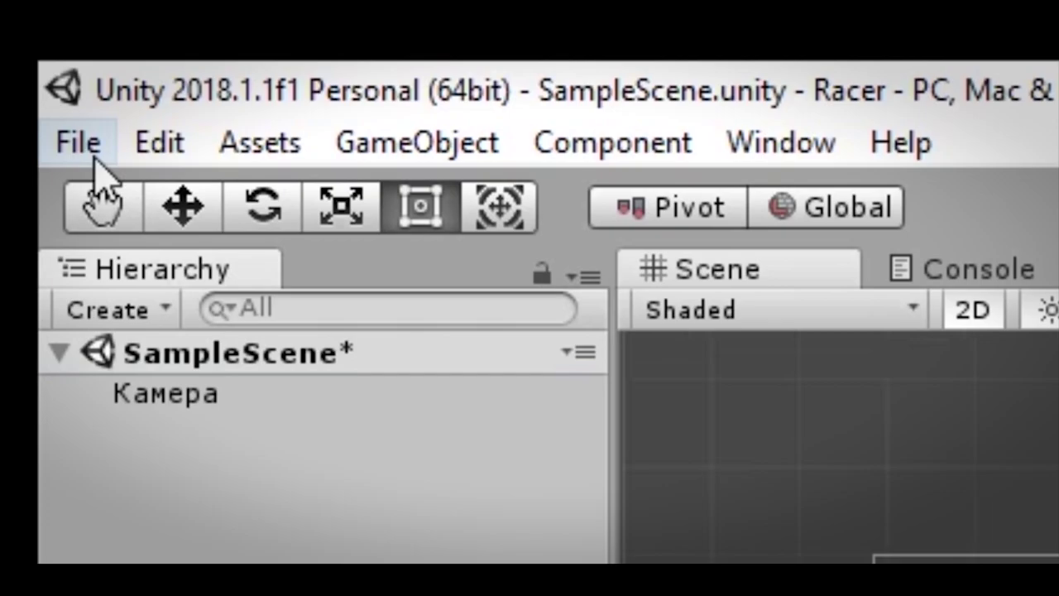
- Switch the build platform to Android in Build Settings
{"action": "left_click", "coordinate": [83, 152]}
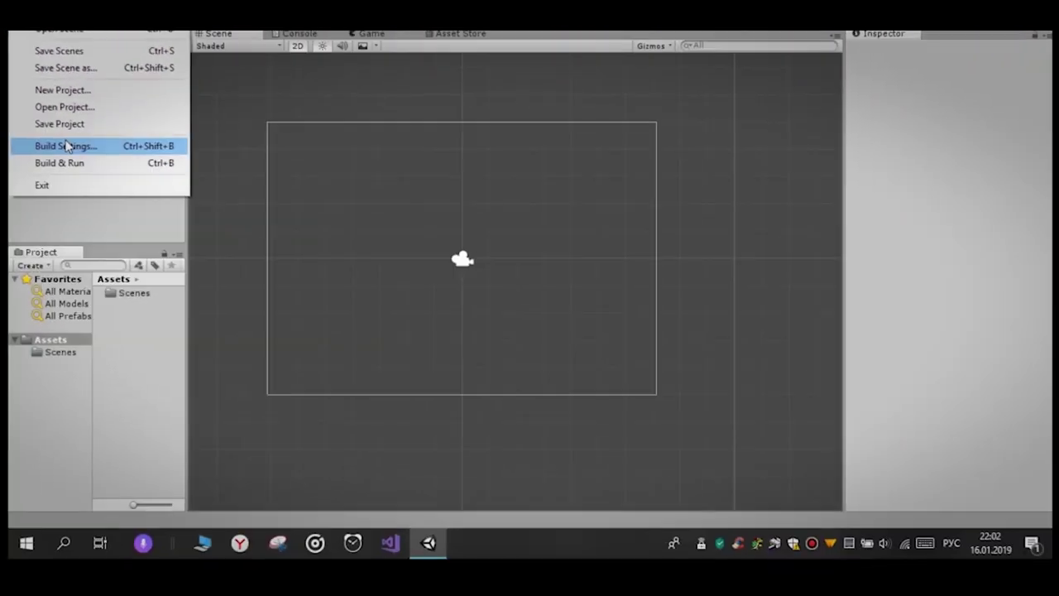
{"action": "left_click", "coordinate": [227, 447]}
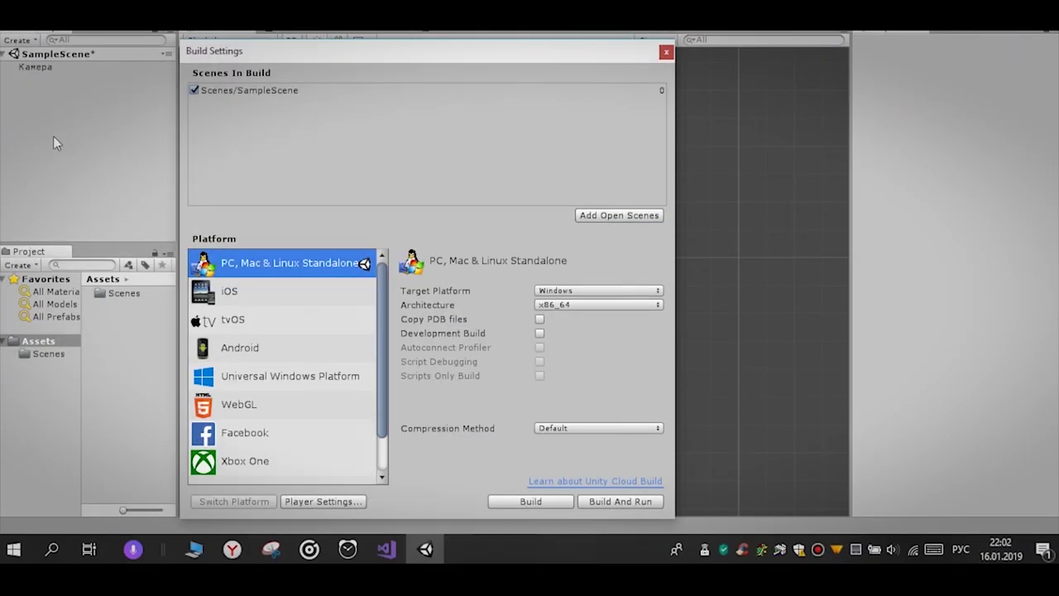
{"action": "left_click", "coordinate": [221, 350]}
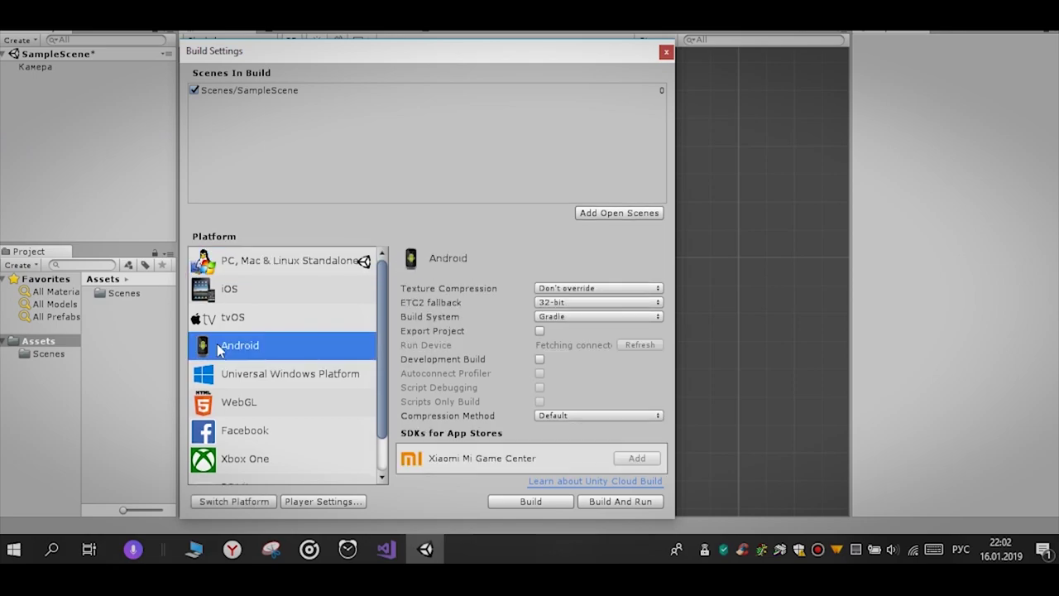
{"action": "left_click", "coordinate": [260, 500]}
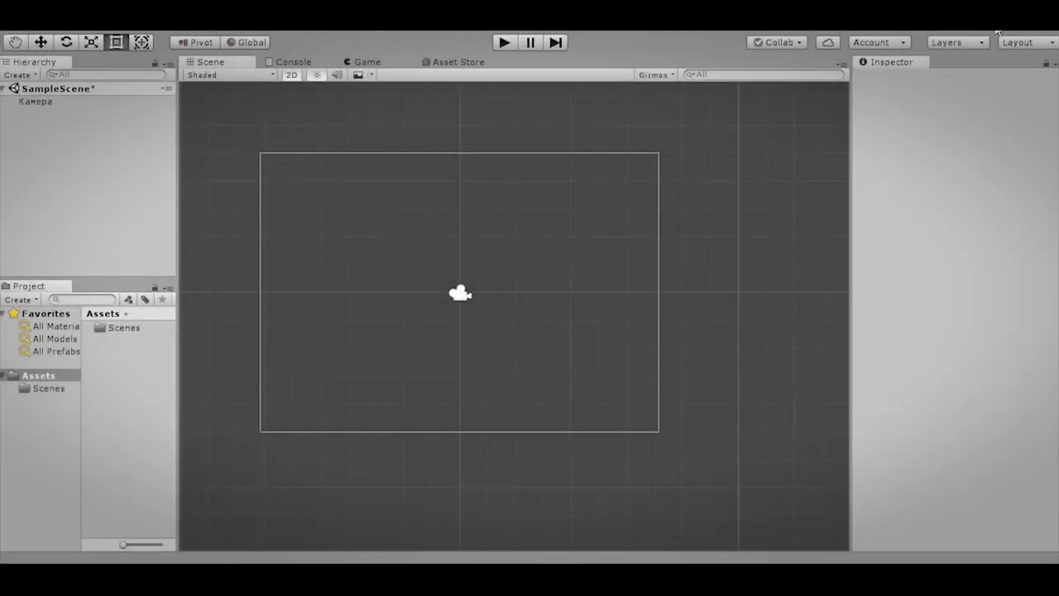
- Import all eight images from the райдер folder into Assets
{"action": "left_click_drag", "start_coordinate": [999, 31], "coordinate": [1020, 63]}
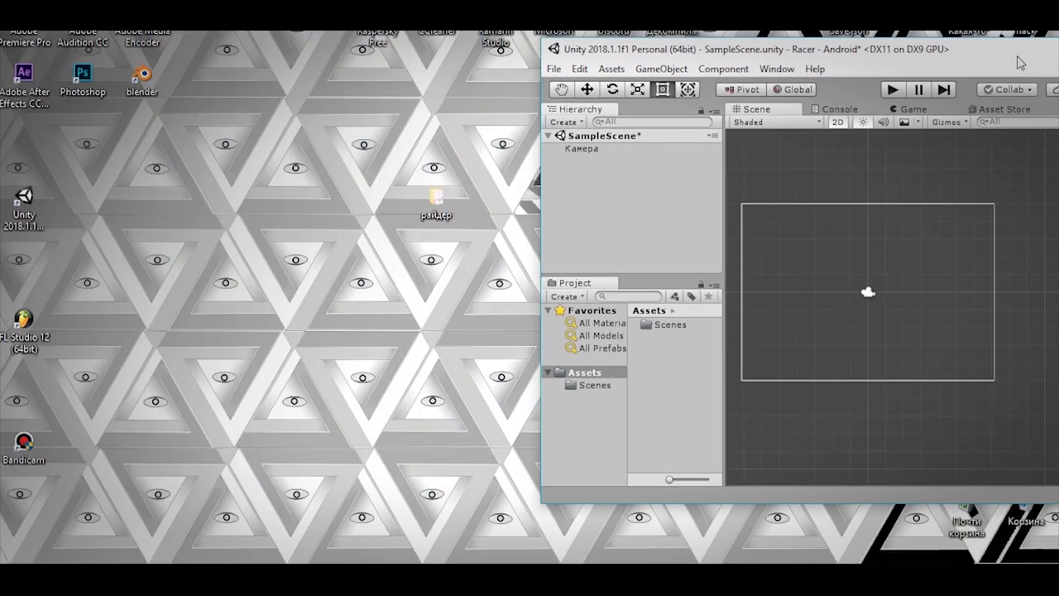
{"action": "double_click", "coordinate": [436, 203]}
{"action": "left_click", "coordinate": [331, 279]}
{"action": "key", "text": "ctrl+a"}
{"action": "left_click_drag", "start_coordinate": [331, 279], "coordinate": [415, 341]}
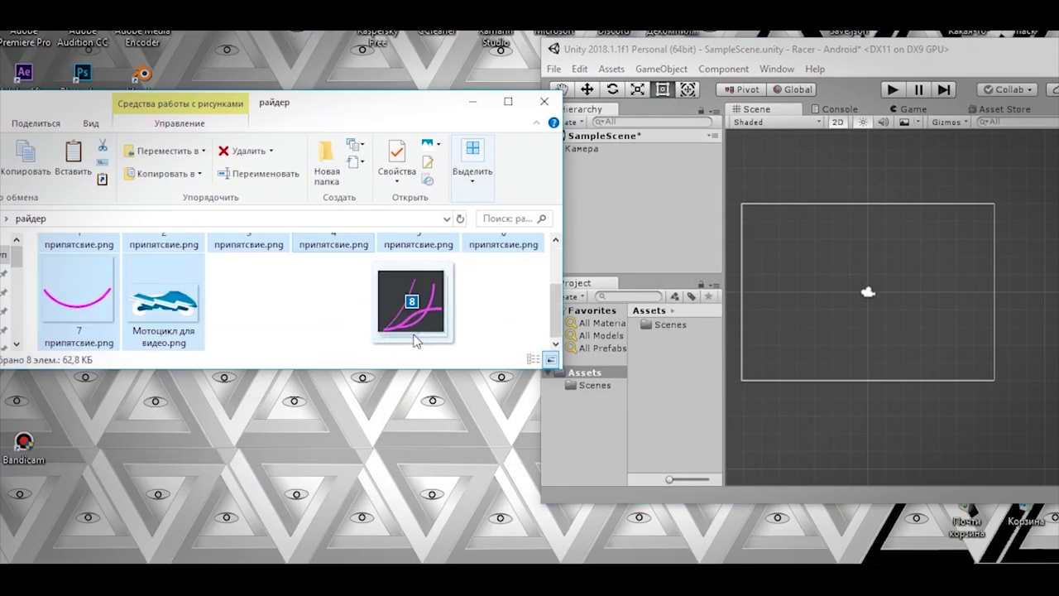
{"action": "left_click_drag", "start_coordinate": [601, 377], "coordinate": [602, 377]}
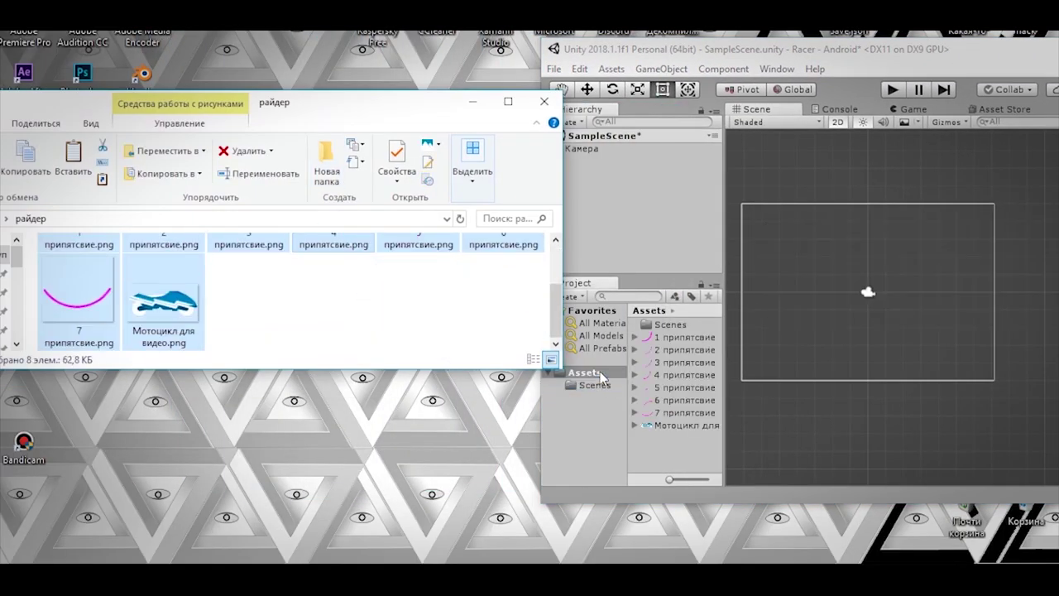
- Create a new folder in Assets and name it Сцена
{"action": "right_click", "coordinate": [674, 364]}
{"action": "mouse_move", "coordinate": [687, 116]}
{"action": "left_click", "coordinate": [919, 62]}
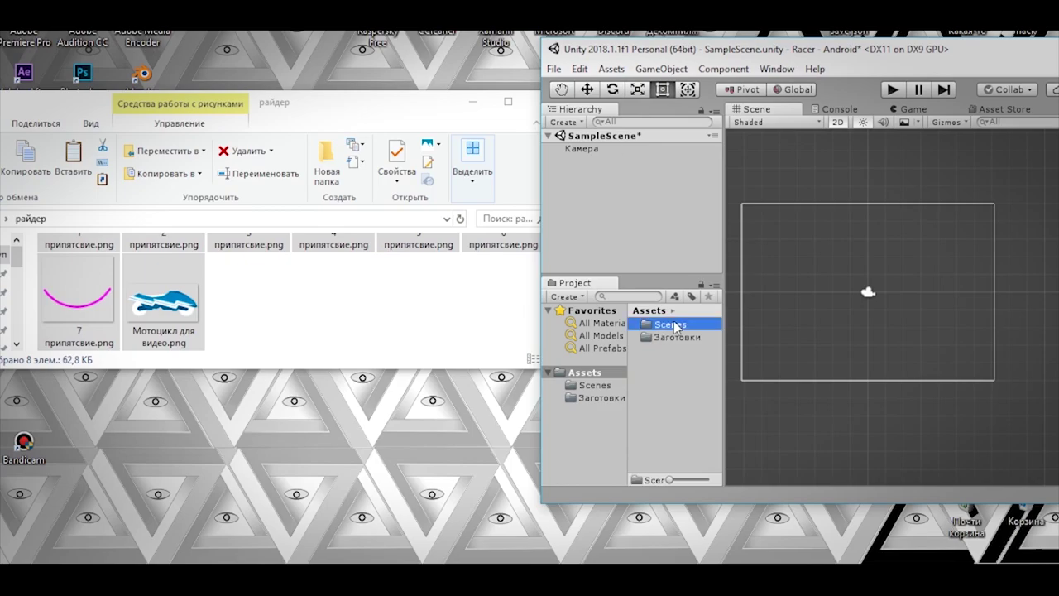
{"action": "left_click", "coordinate": [687, 325]}
{"action": "type", "text": "Сцена"}
{"action": "key", "text": "Return"}
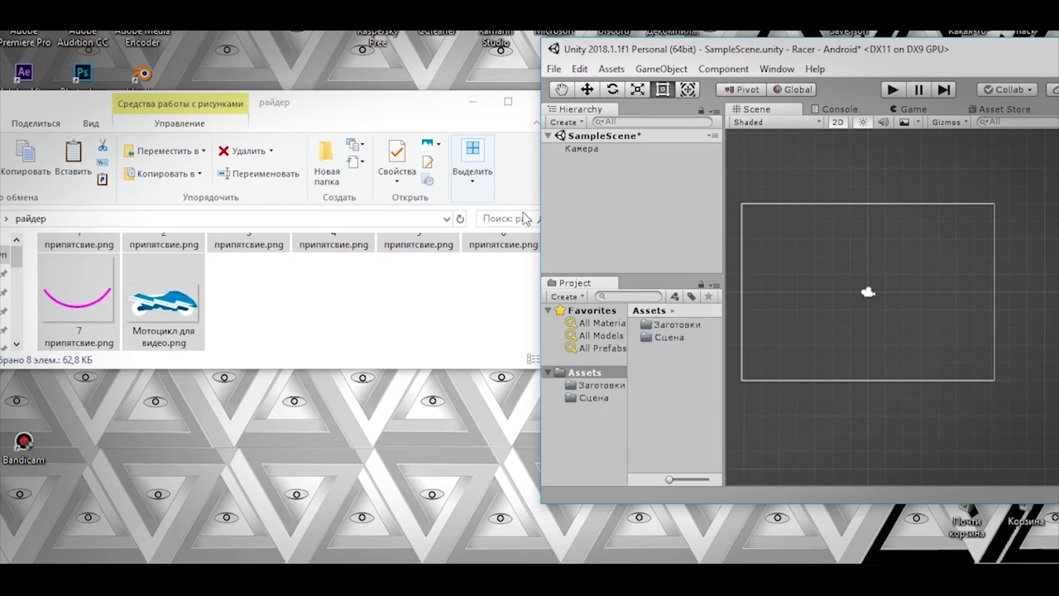
{"action": "left_click", "coordinate": [546, 101]}
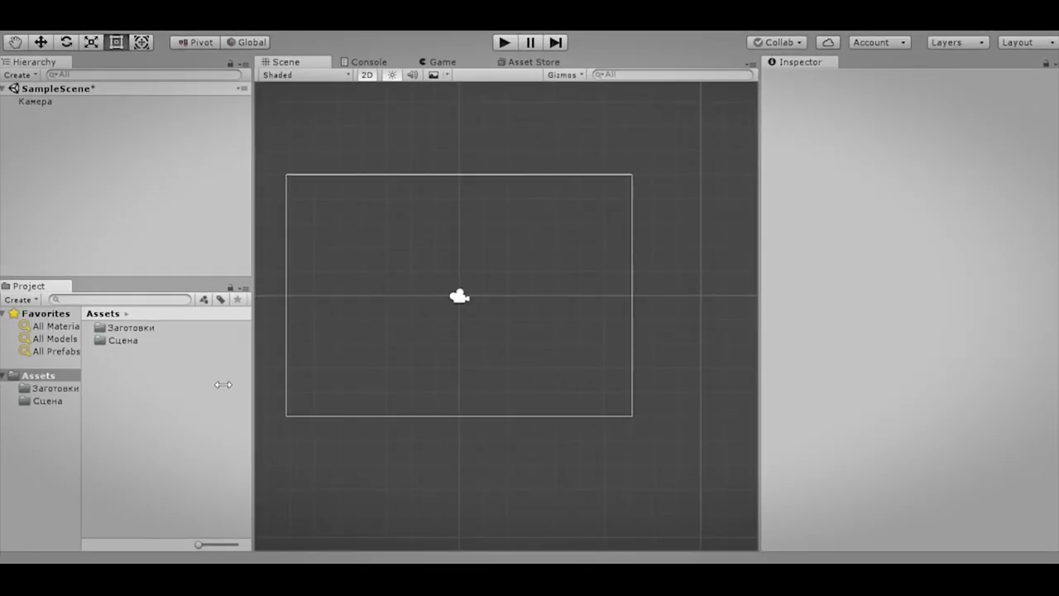
- Enlarge the Scene view and place the motorcycle image into the scene
{"action": "left_click_drag", "start_coordinate": [251, 384], "coordinate": [177, 384]}
{"action": "left_click_drag", "start_coordinate": [760, 373], "coordinate": [851, 373]}
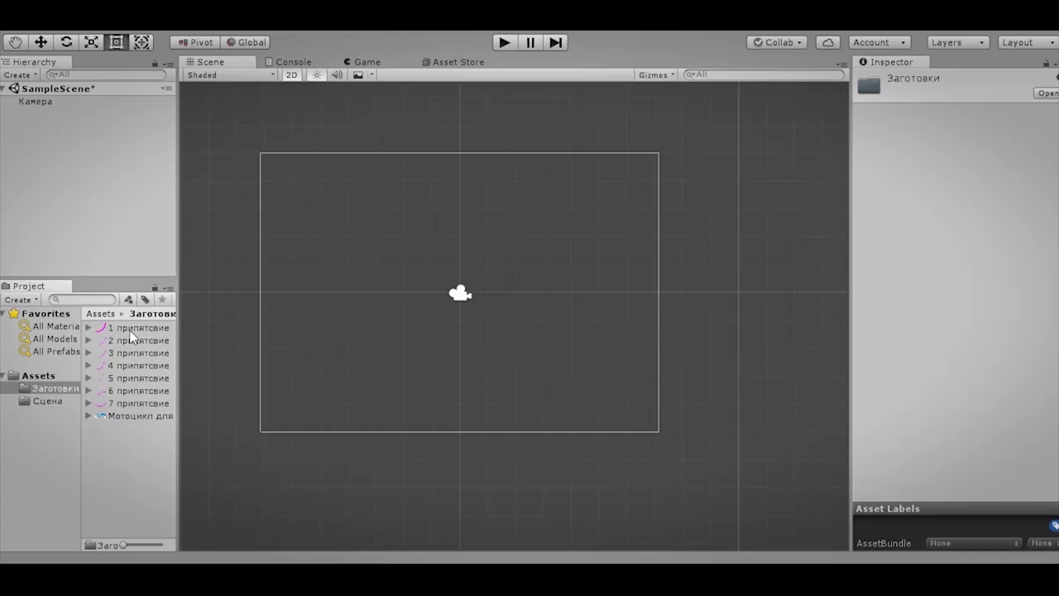
{"action": "left_click_drag", "start_coordinate": [130, 415], "coordinate": [436, 257]}
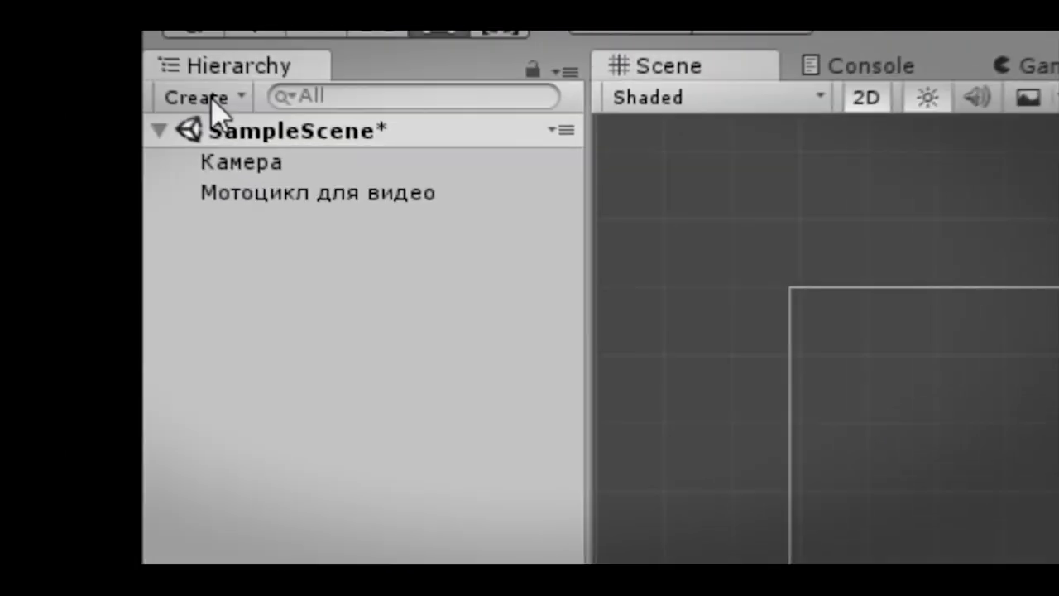
- Add a Quad to the scene named 'Платформа'
{"action": "left_click", "coordinate": [335, 169]}
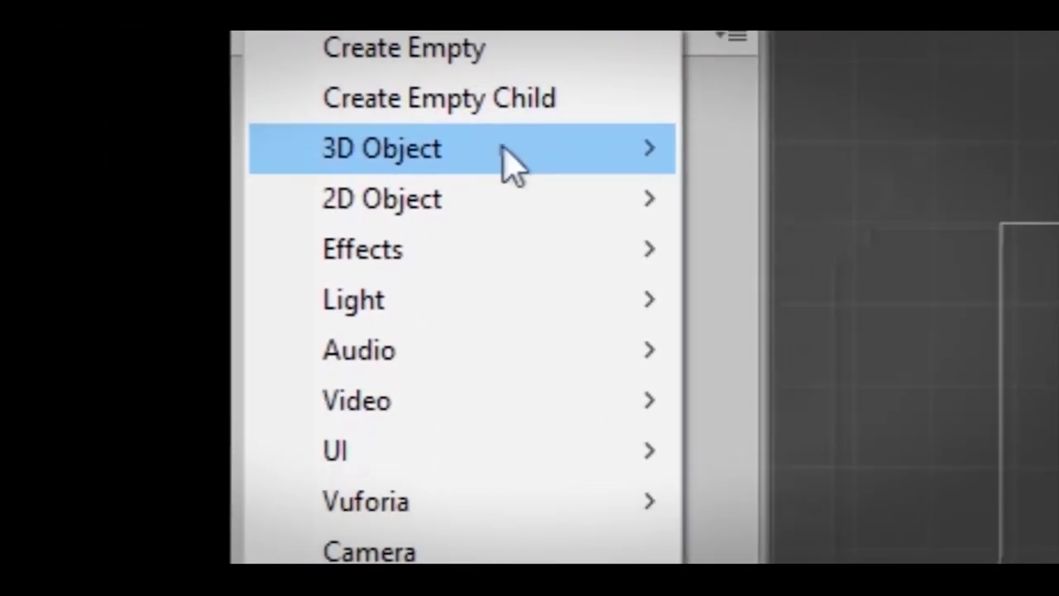
{"action": "mouse_move", "coordinate": [430, 141]}
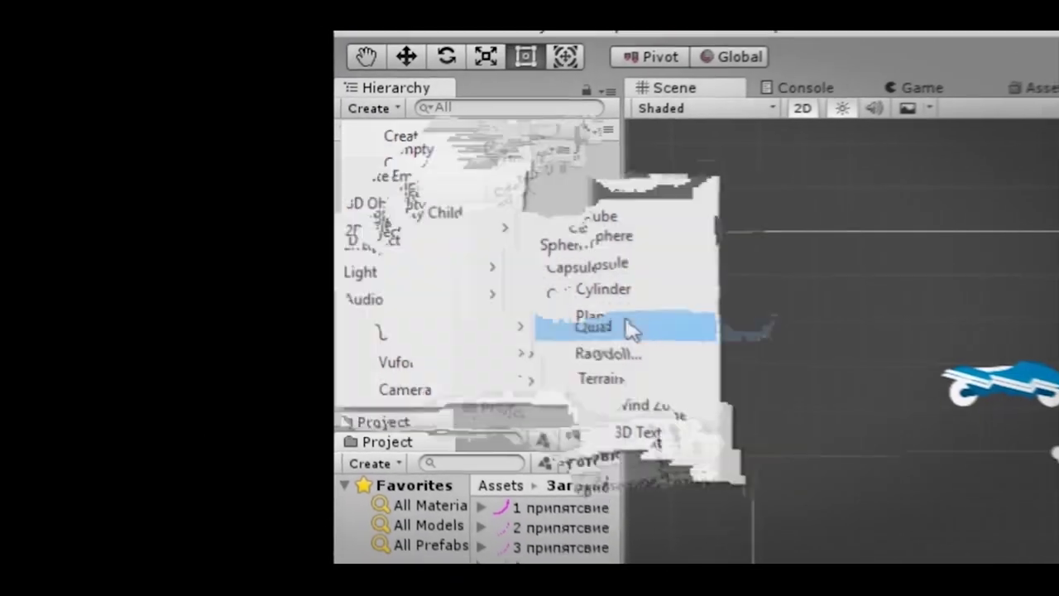
{"action": "left_click", "coordinate": [742, 348]}
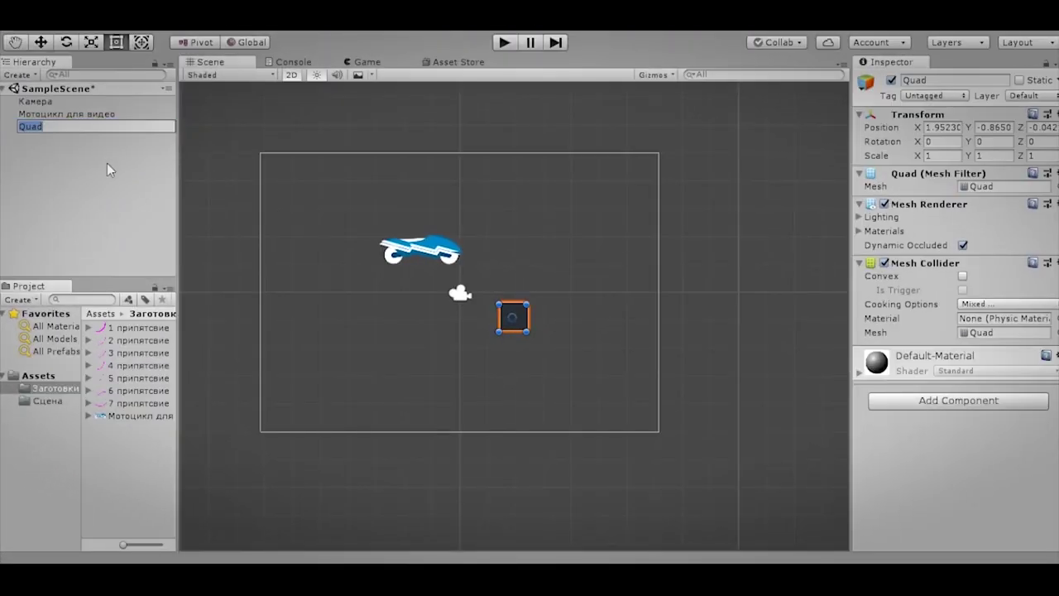
{"action": "type", "text": "Платформа"}
{"action": "key", "text": "Return"}
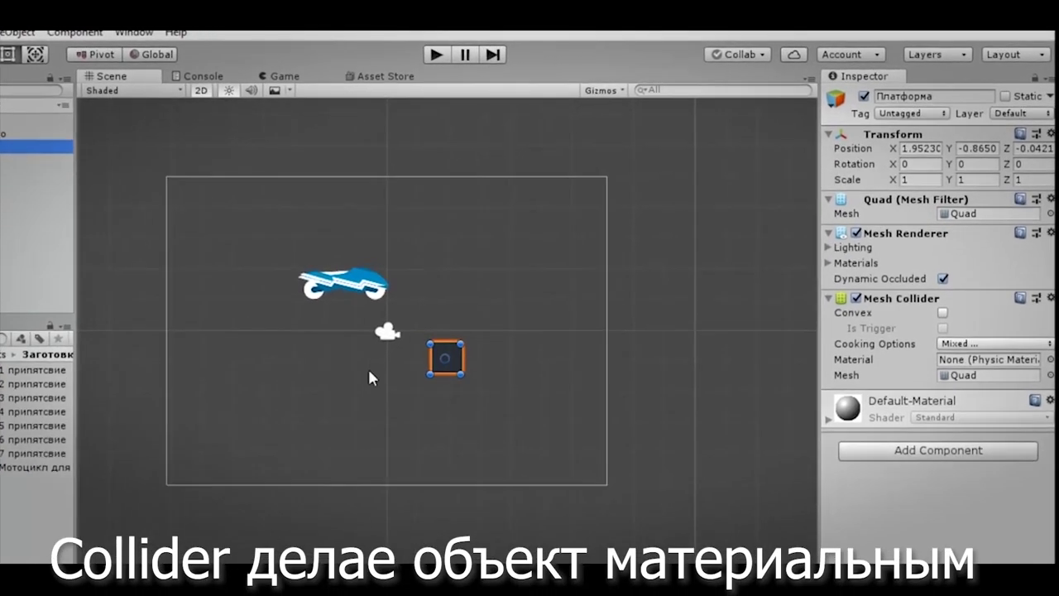
- Replace the platform's Mesh Collider with a Box Collider 2D
{"action": "right_click", "coordinate": [906, 299]}
{"action": "left_click", "coordinate": [920, 343]}
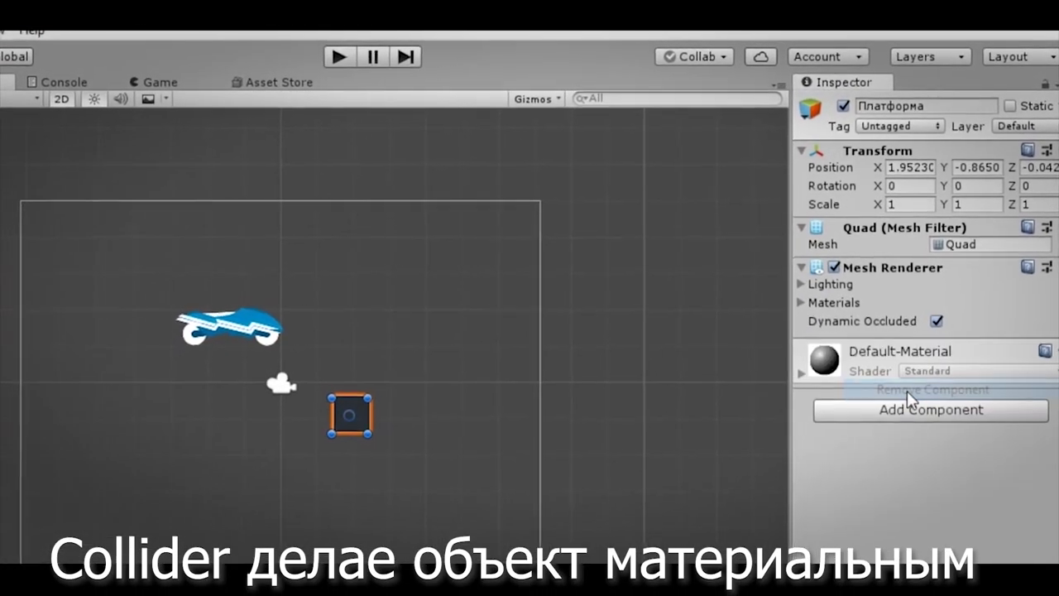
{"action": "left_click", "coordinate": [910, 407]}
{"action": "type", "text": "bo"}
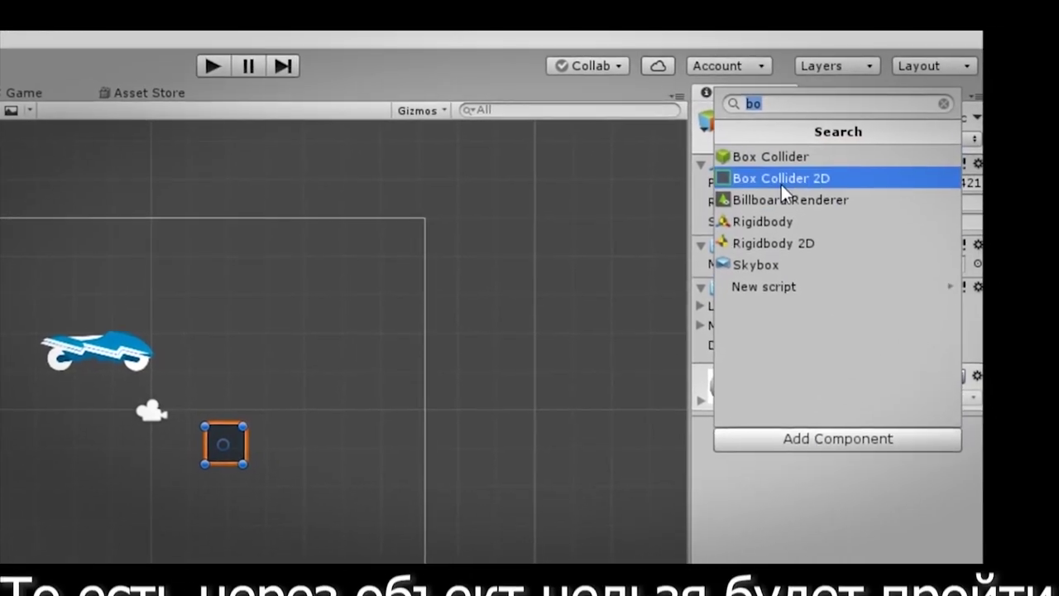
{"action": "left_click", "coordinate": [781, 179]}
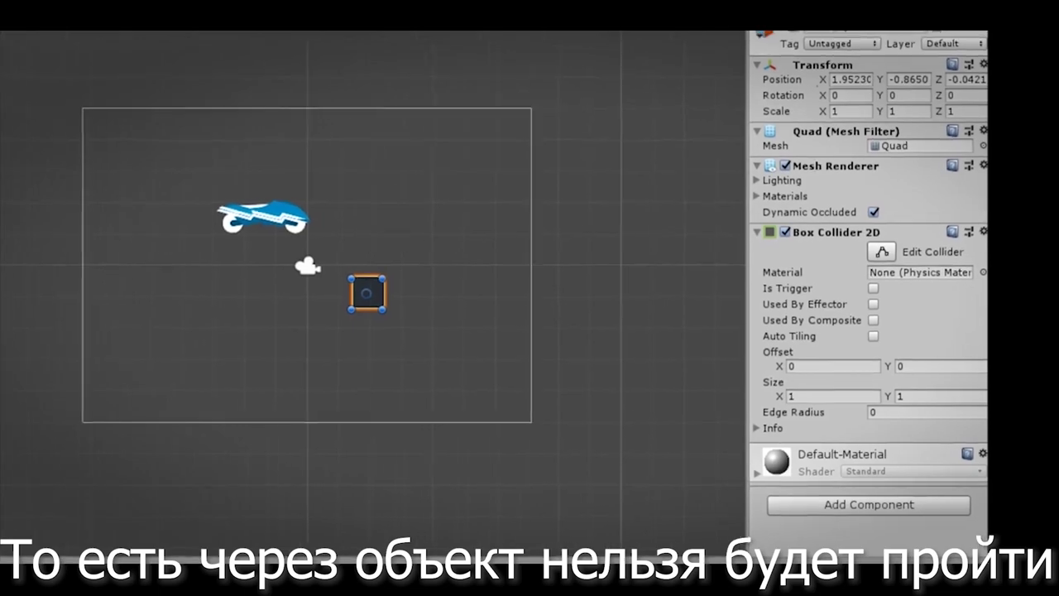
{"action": "right_click", "coordinate": [132, 364]}
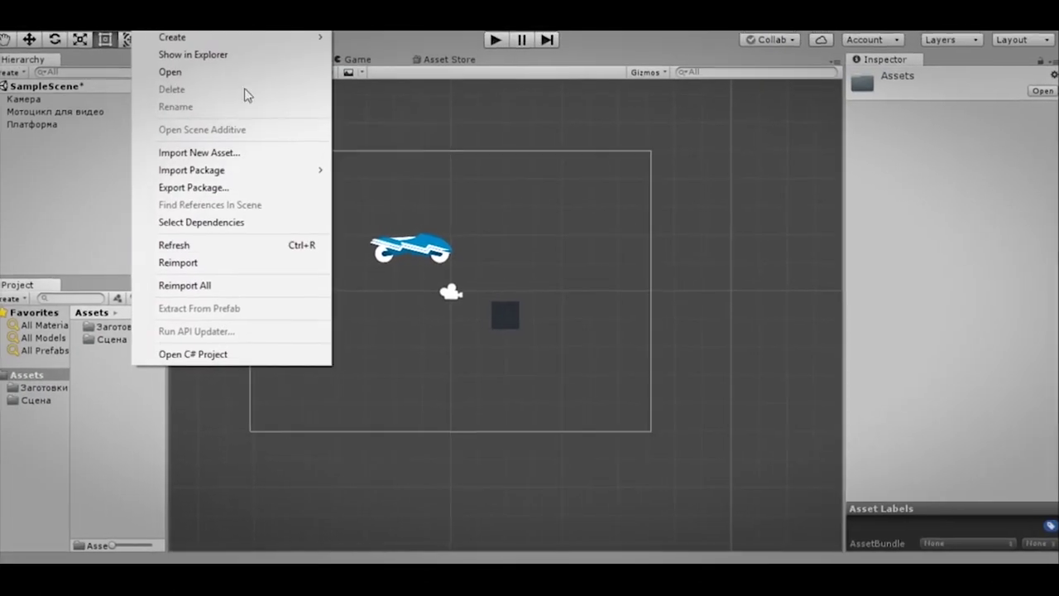
- Create a Материалы folder in Assets and open it
{"action": "mouse_move", "coordinate": [265, 37]}
{"action": "left_click", "coordinate": [364, 39]}
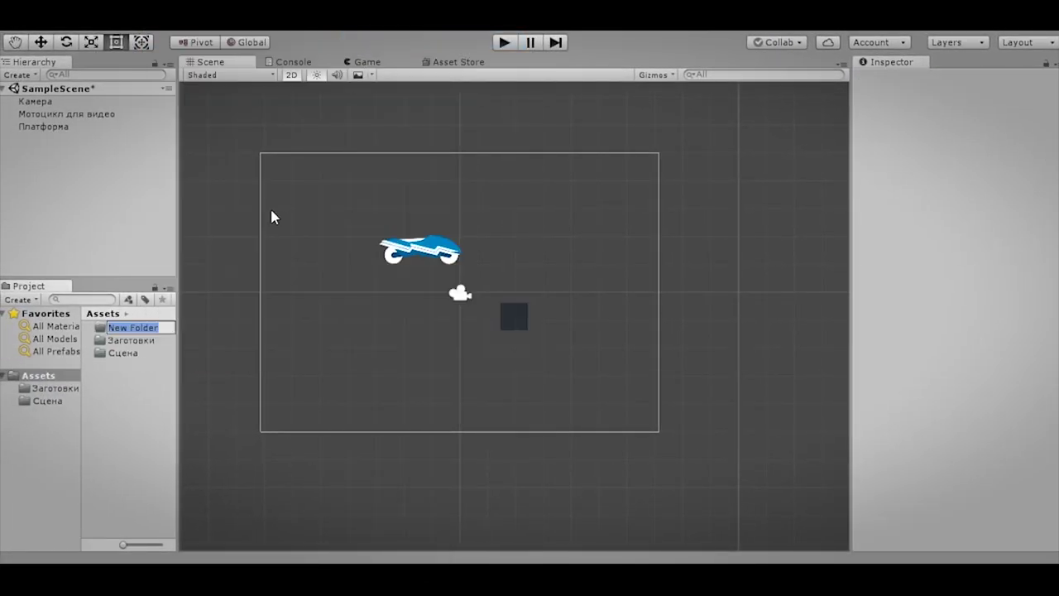
{"action": "type", "text": "Ma"}
{"action": "type", "text": "иалы"}
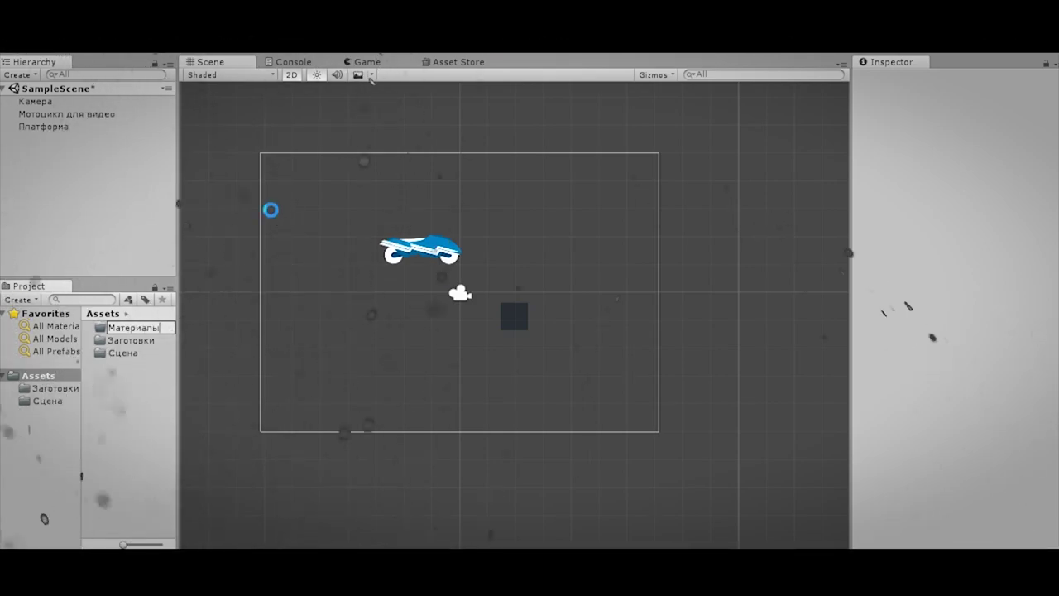
{"action": "key", "text": "Return"}
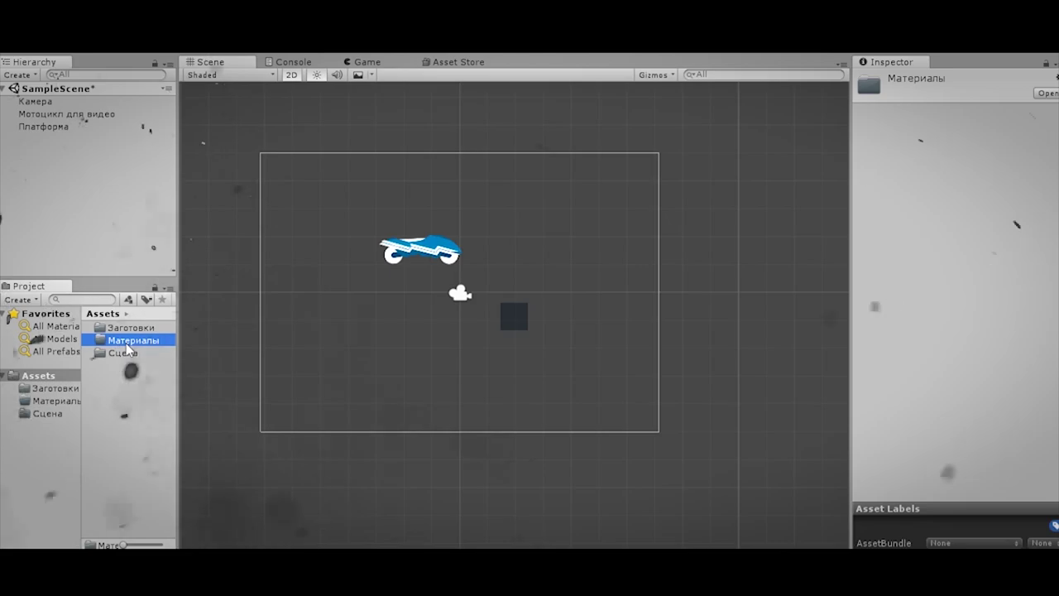
{"action": "double_click", "coordinate": [126, 342]}
- Create a new material named 'Розовый' in the Материалы folder
{"action": "right_click", "coordinate": [126, 343]}
{"action": "mouse_move", "coordinate": [246, 18]}
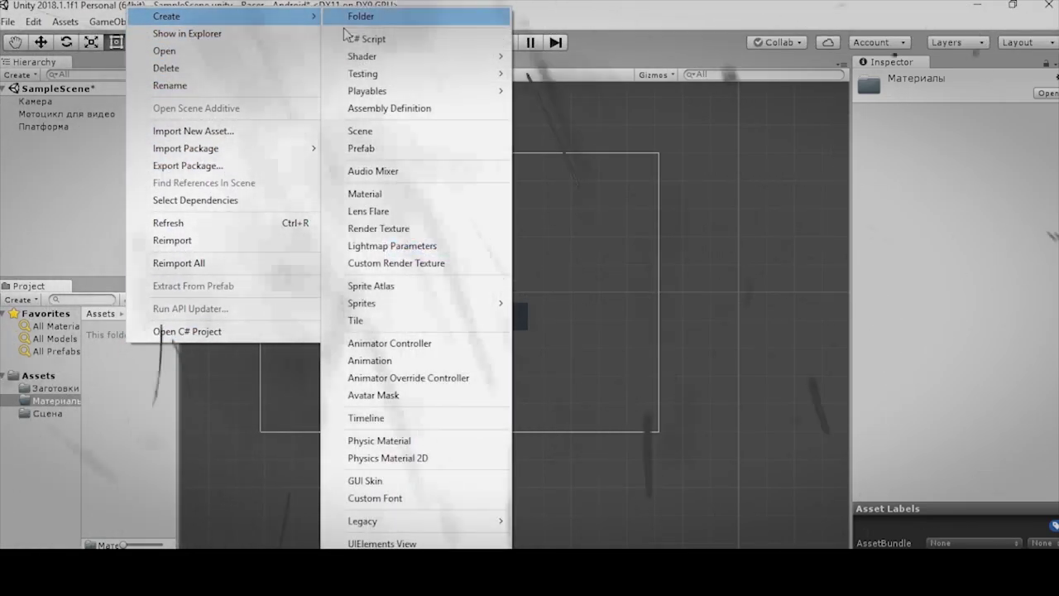
{"action": "left_click", "coordinate": [438, 191]}
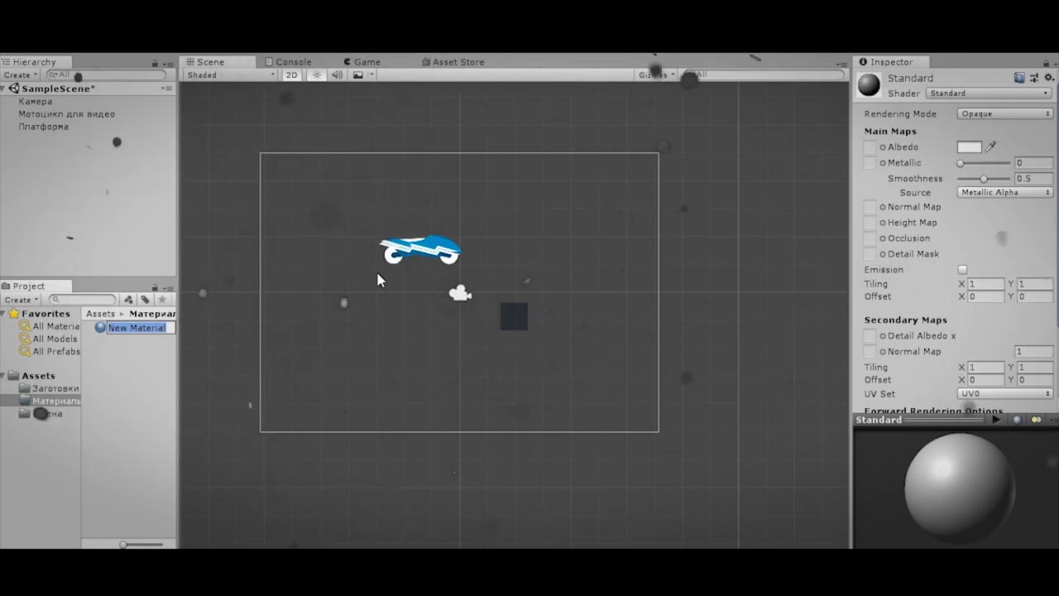
{"action": "type", "text": "Po"}
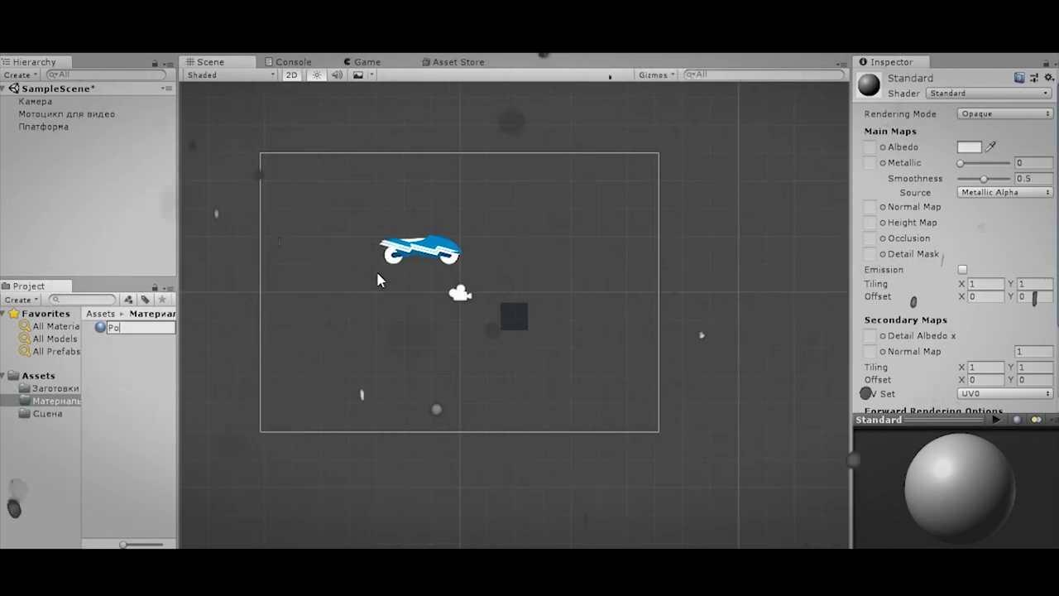
{"action": "type", "text": "зовый"}
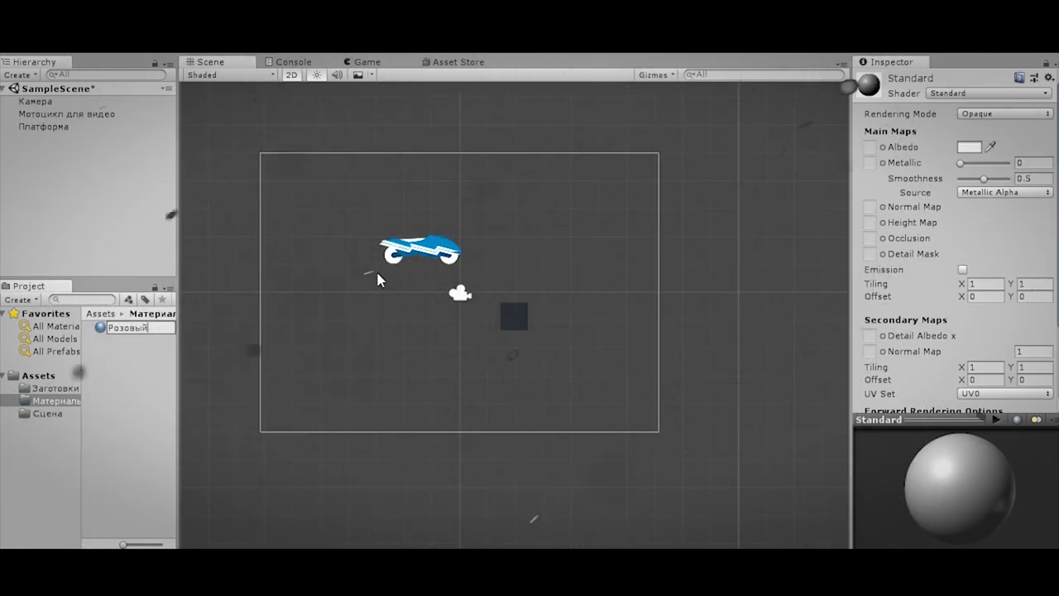
{"action": "key", "text": "Return"}
- Set the Розовый material to the Unlit/Color shader with a magenta main colour
{"action": "left_click", "coordinate": [989, 93]}
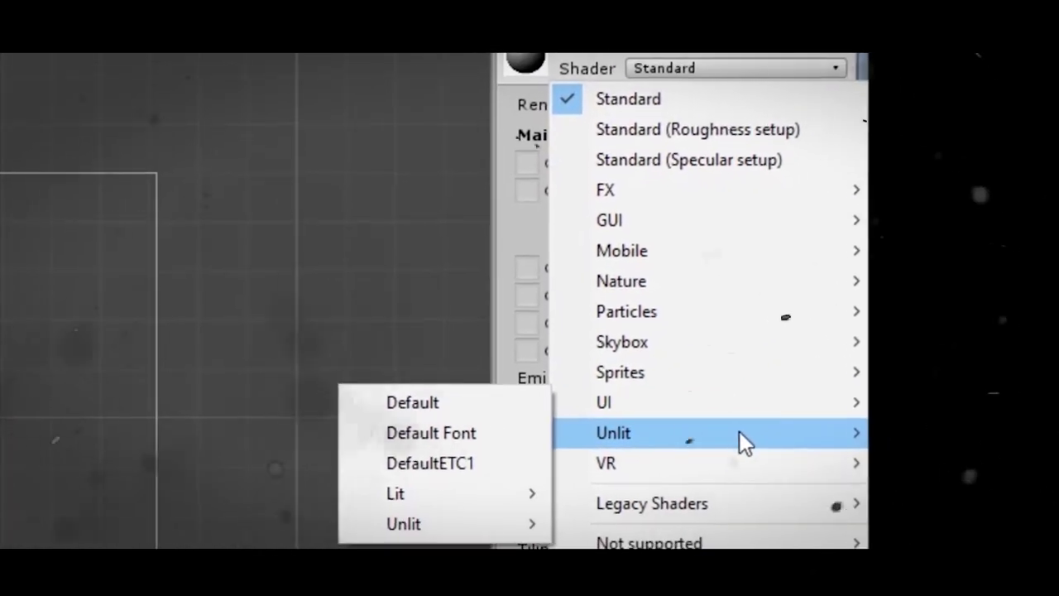
{"action": "mouse_move", "coordinate": [799, 417]}
{"action": "left_click", "coordinate": [422, 430]}
{"action": "left_click", "coordinate": [1033, 114]}
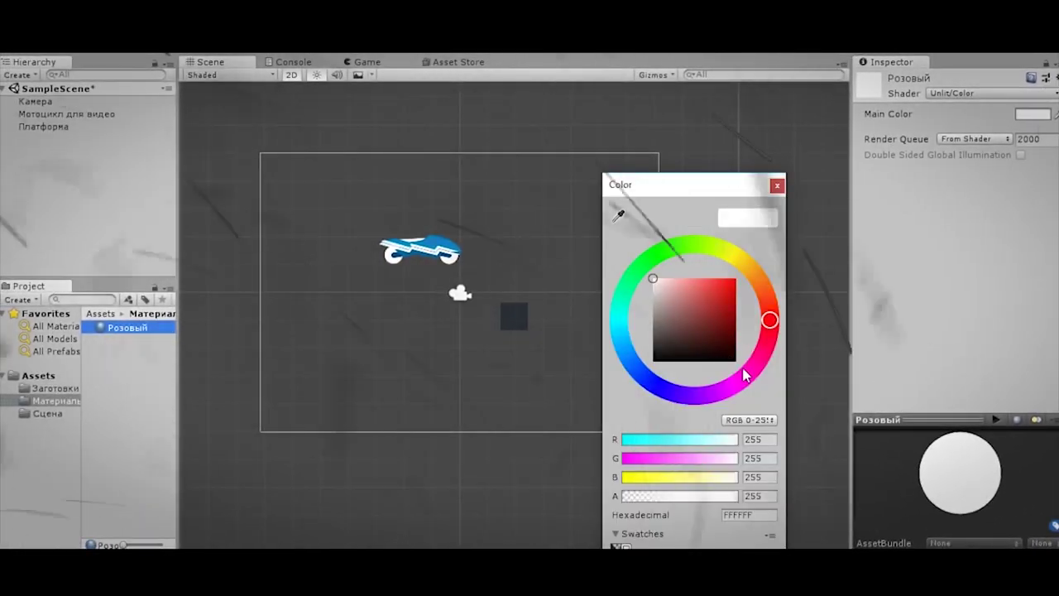
{"action": "left_click", "coordinate": [748, 371]}
{"action": "left_click_drag", "start_coordinate": [733, 362], "coordinate": [744, 284]}
{"action": "left_click", "coordinate": [149, 325]}
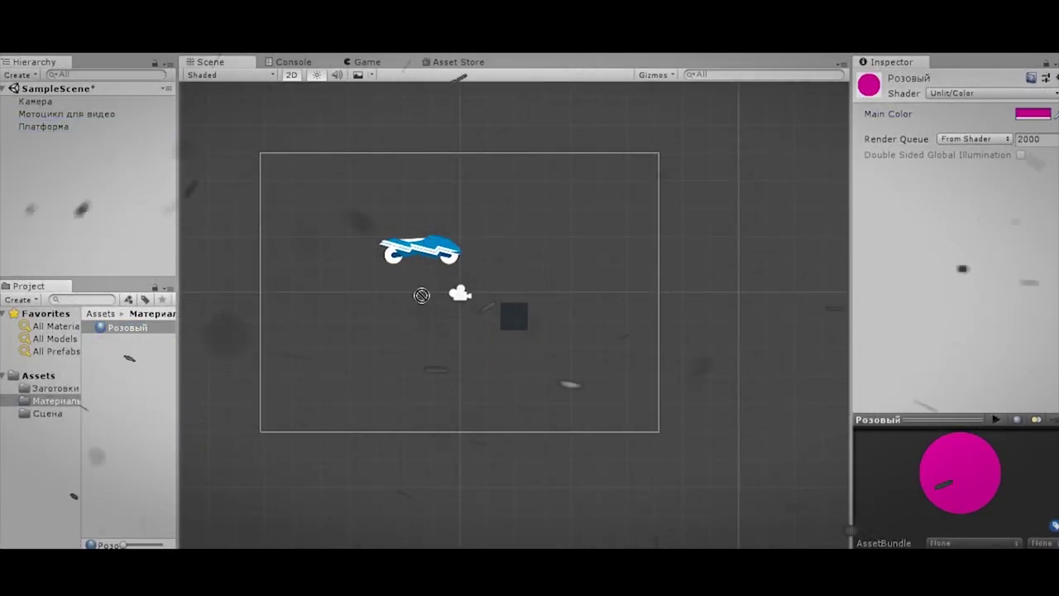
- Stretch the platform wider on both sides and make it much thinner
{"action": "left_click", "coordinate": [517, 316]}
{"action": "left_click_drag", "start_coordinate": [500, 317], "coordinate": [417, 320]}
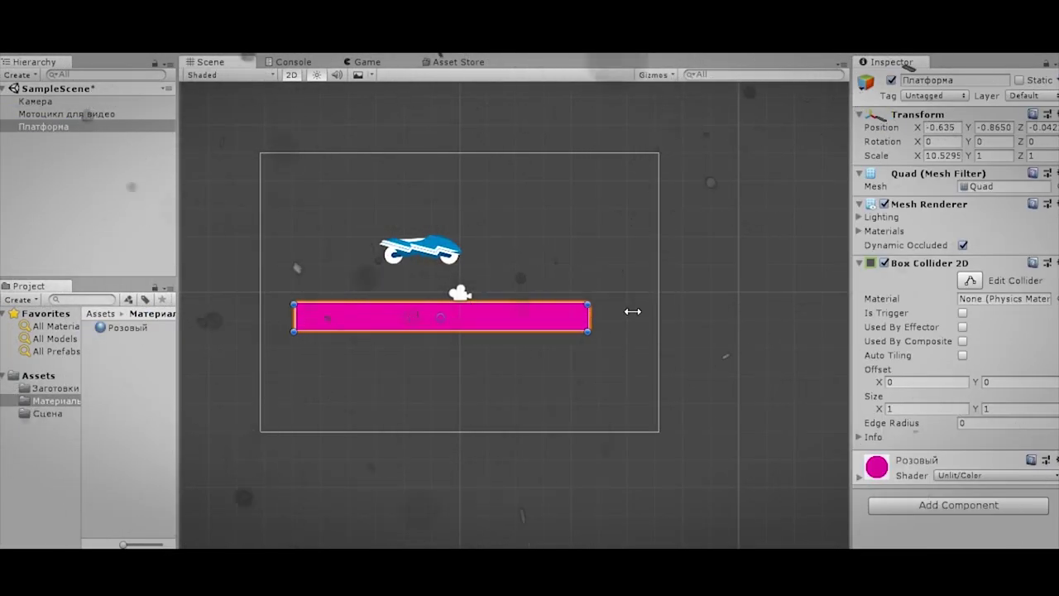
{"action": "left_click_drag", "start_coordinate": [632, 311], "coordinate": [658, 314]}
{"action": "left_click_drag", "start_coordinate": [491, 303], "coordinate": [490, 323]}
- Move the motorcycle further left along the platform
{"action": "key", "text": "w"}
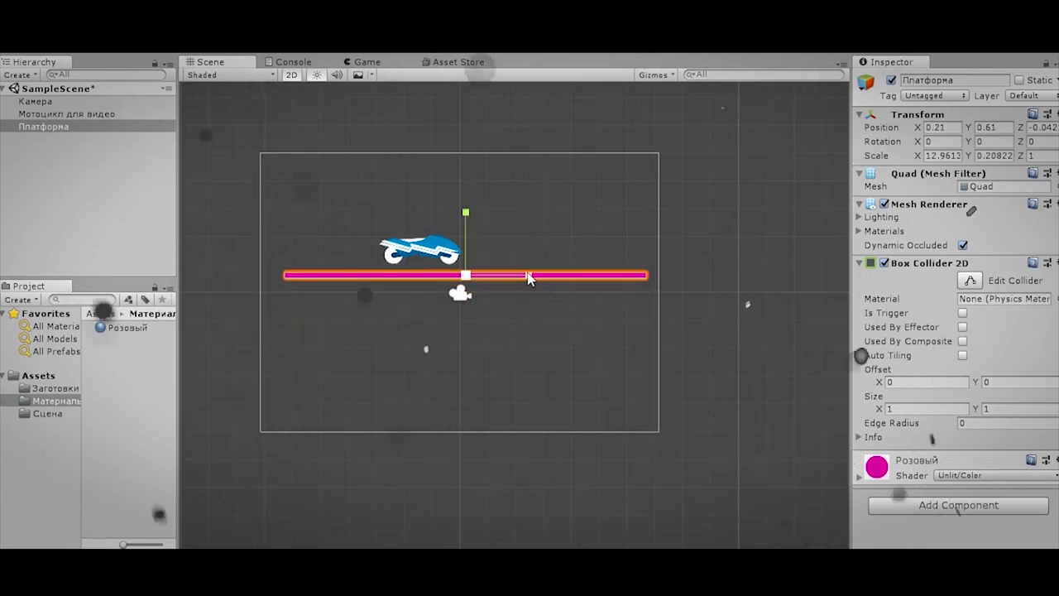
{"action": "scroll", "coordinate": [537, 350], "scroll_direction": "down", "scroll_amount": 3}
{"action": "left_click", "coordinate": [525, 296]}
{"action": "scroll", "coordinate": [444, 325], "scroll_direction": "up", "scroll_amount": 4}
{"action": "left_click_drag", "start_coordinate": [444, 326], "coordinate": [343, 325]}
{"action": "scroll", "coordinate": [544, 394], "scroll_direction": "down", "scroll_amount": 3}
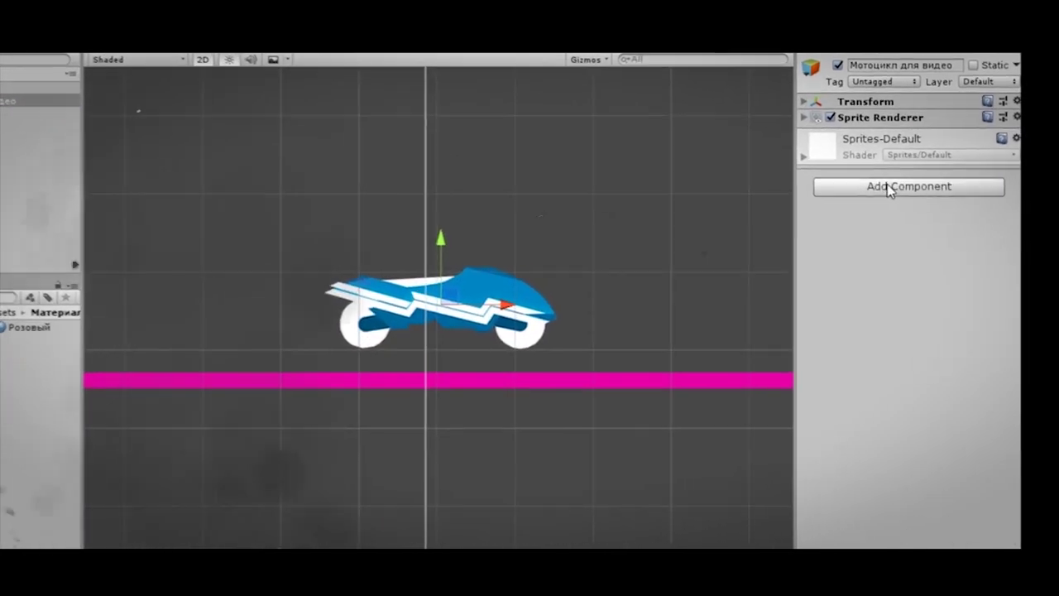
- Fit a Circle Collider 2D to the rear wheel: offset -0.98/-0.24, radius 0.3
{"action": "left_click", "coordinate": [888, 189]}
{"action": "key", "text": "BackSpace"}
{"action": "type", "text": "ci"}
{"action": "key", "text": "Return"}
{"action": "mouse_move", "coordinate": [634, 267]}
{"action": "left_mouse_down"}
{"action": "mouse_move", "coordinate": [612, 267]}
{"action": "mouse_move", "coordinate": [612, 254]}
{"action": "left_mouse_up"}
{"action": "left_click_drag", "start_coordinate": [725, 254], "coordinate": [737, 254]}
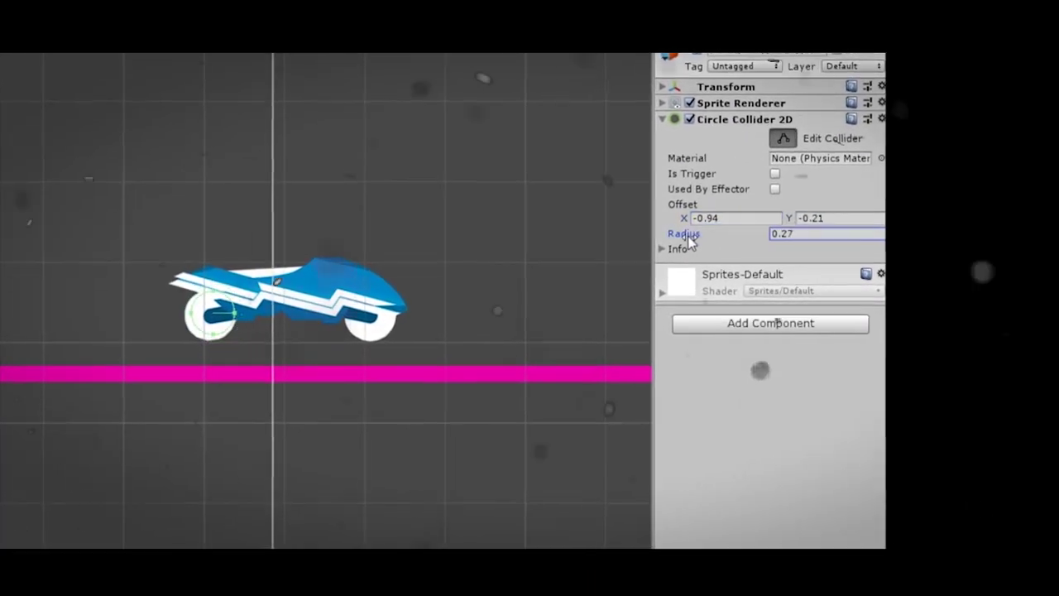
{"action": "left_click_drag", "start_coordinate": [654, 227], "coordinate": [649, 227]}
{"action": "left_click_drag", "start_coordinate": [873, 201], "coordinate": [865, 200]}
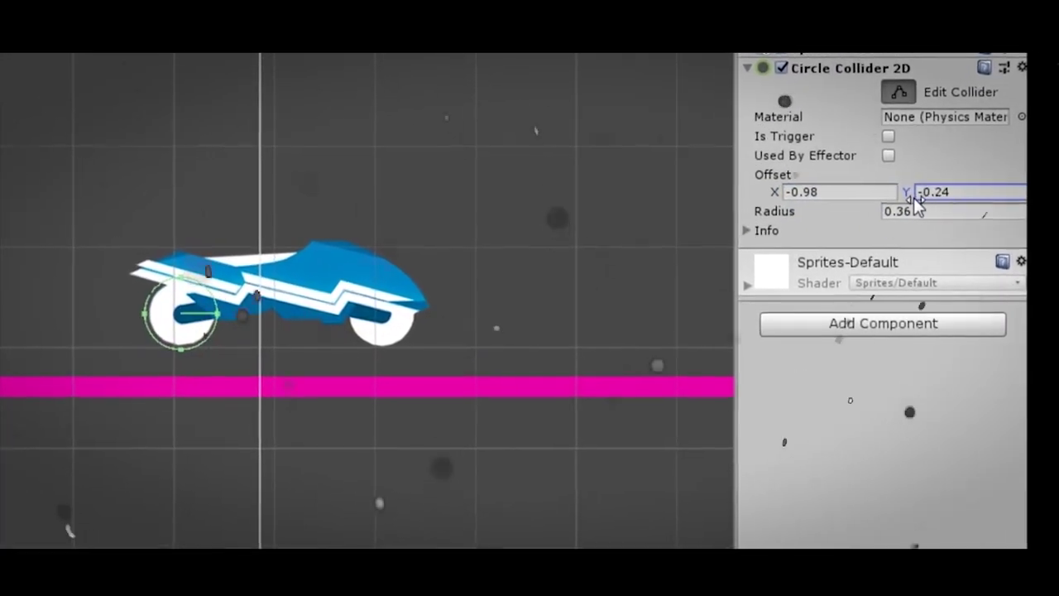
{"action": "left_click_drag", "start_coordinate": [745, 218], "coordinate": [737, 217]}
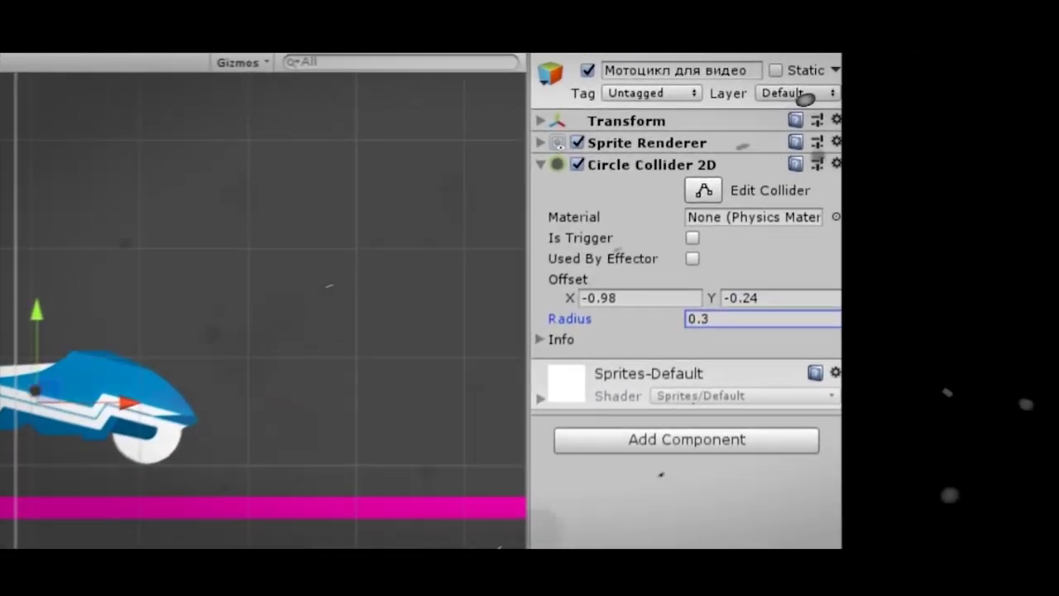
- Duplicate the circle collider and move it onto the front wheel at offset 1.01, -0.28
{"action": "right_click", "coordinate": [718, 106]}
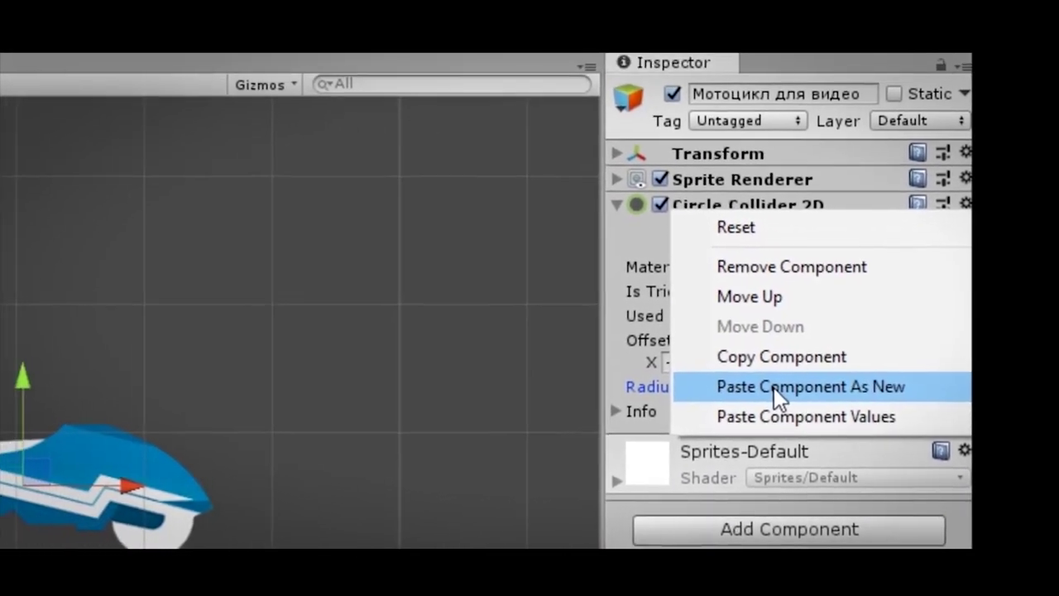
{"action": "left_click", "coordinate": [716, 377]}
{"action": "left_click_drag", "start_coordinate": [597, 422], "coordinate": [654, 423]}
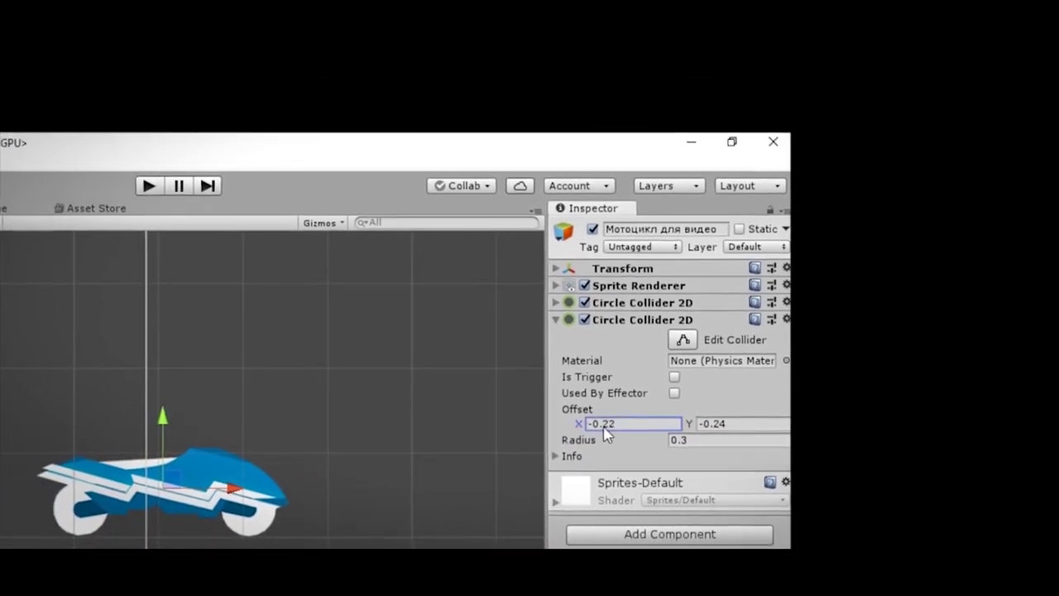
{"action": "left_click", "coordinate": [550, 305]}
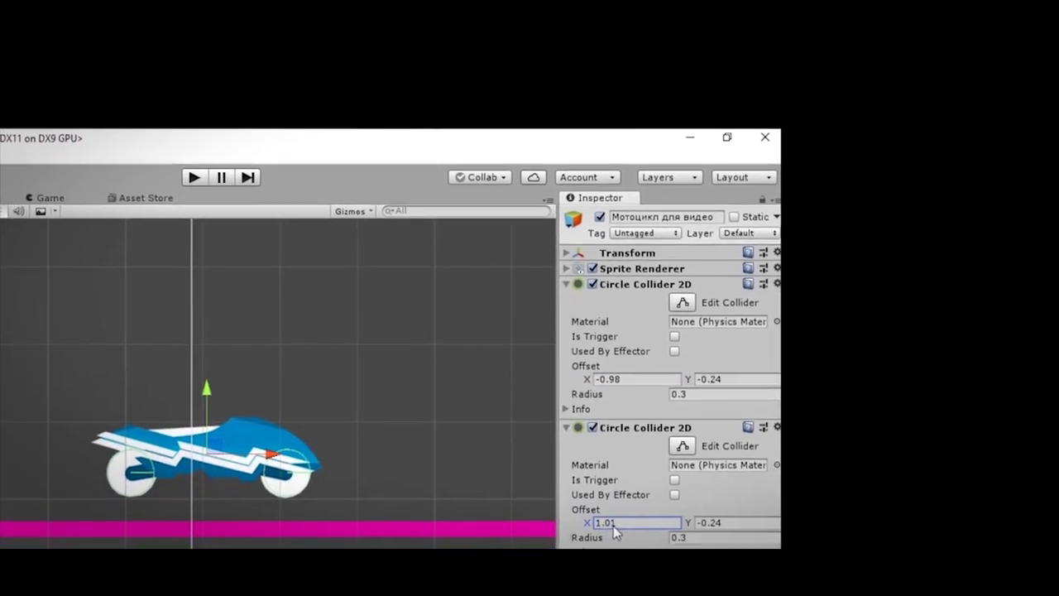
{"action": "left_click_drag", "start_coordinate": [577, 533], "coordinate": [607, 533]}
{"action": "left_click_drag", "start_coordinate": [677, 534], "coordinate": [675, 533]}
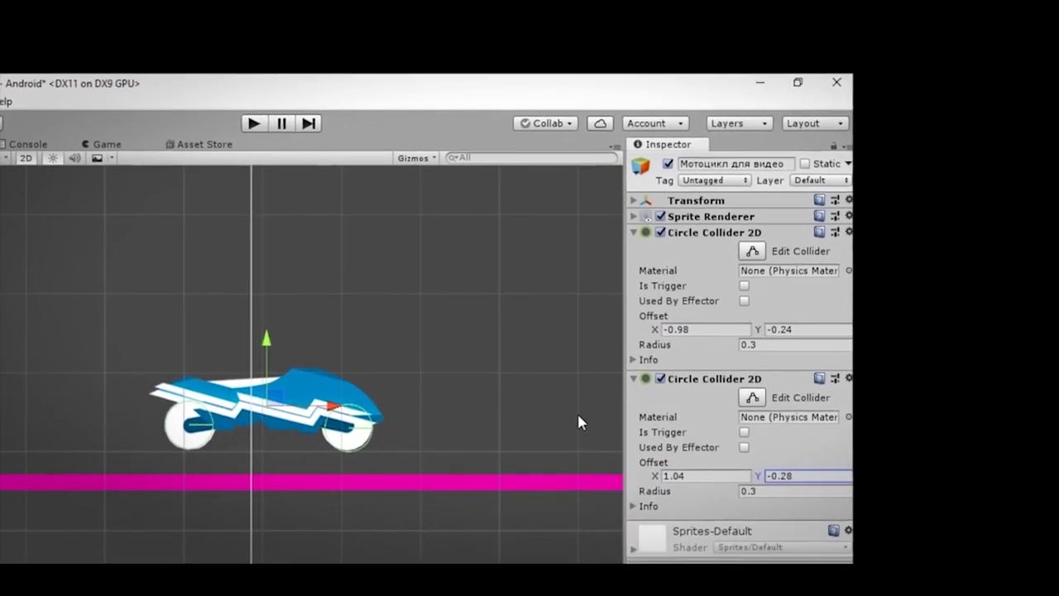
{"action": "left_click_drag", "start_coordinate": [636, 488], "coordinate": [633, 488]}
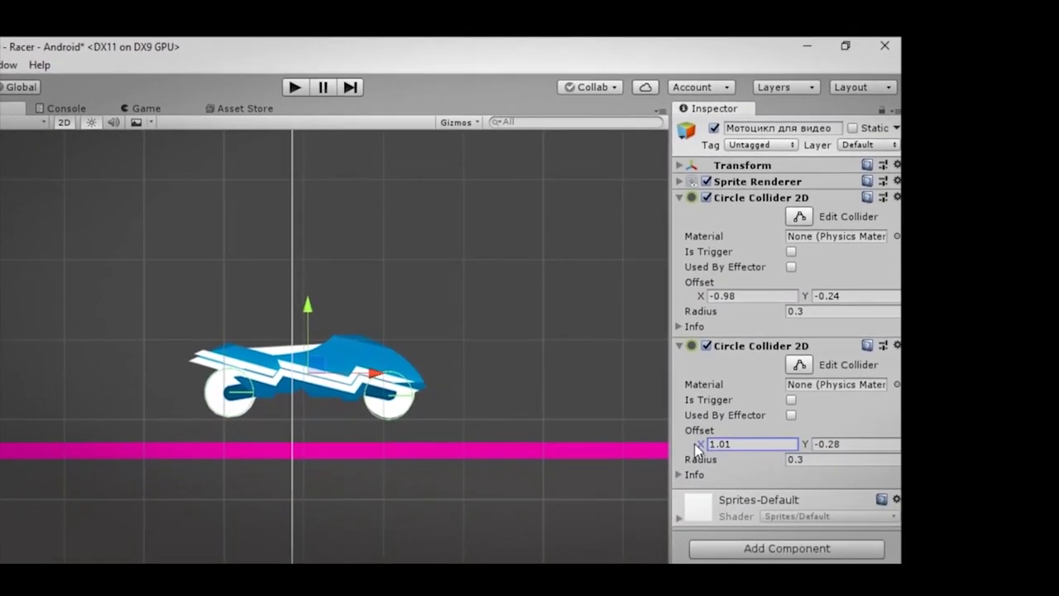
- Add a Box Collider 2D to the motorcycle, raising its bottom edge to the body
{"action": "left_click", "coordinate": [752, 548]}
{"action": "type", "text": "bo"}
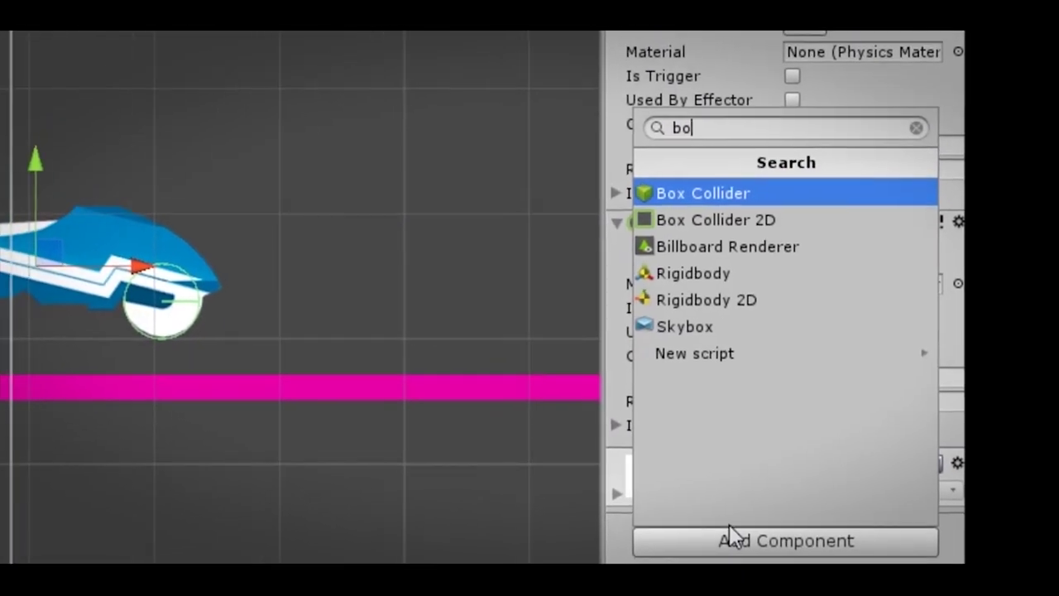
{"action": "key", "text": "Down"}
{"action": "key", "text": "Return"}
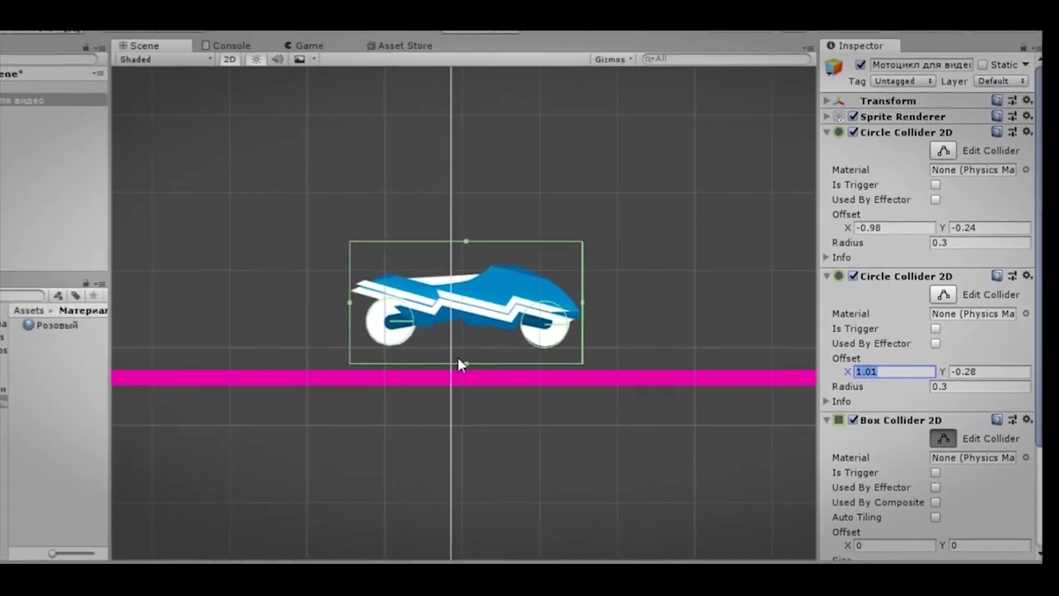
{"action": "left_click_drag", "start_coordinate": [460, 365], "coordinate": [464, 323]}
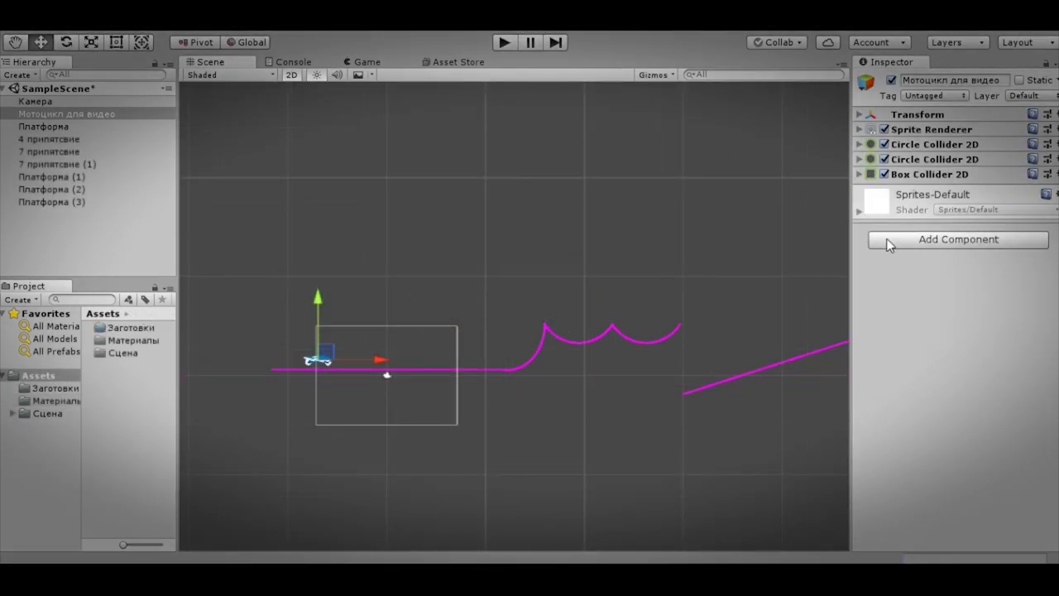
- Give the motorcycle a Rigidbody 2D and place obstacle 4 припятсвие with a Polygon Collider 2D
{"action": "left_click", "coordinate": [886, 239]}
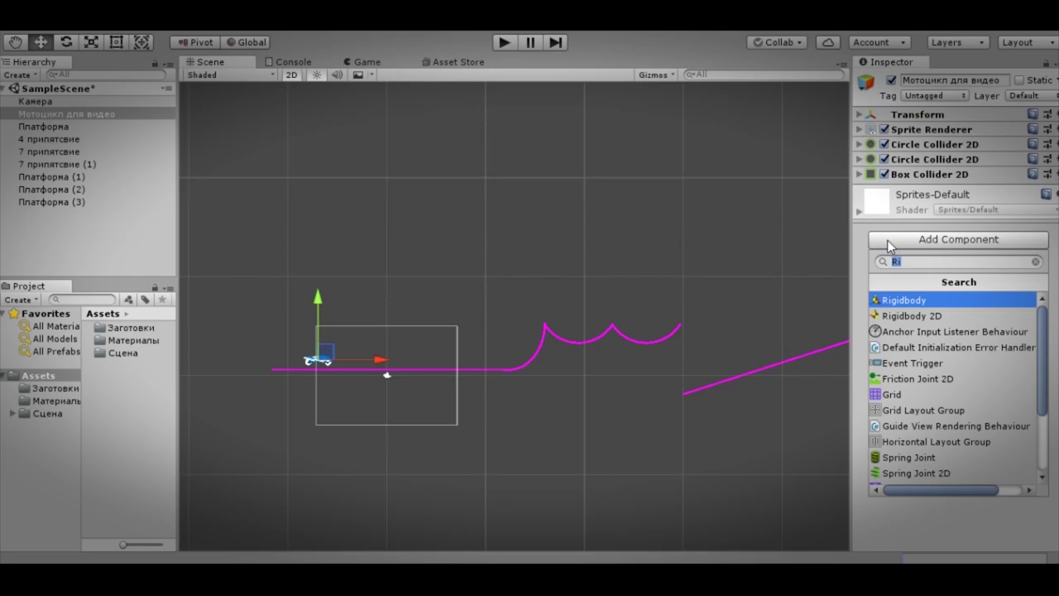
{"action": "left_click", "coordinate": [925, 318]}
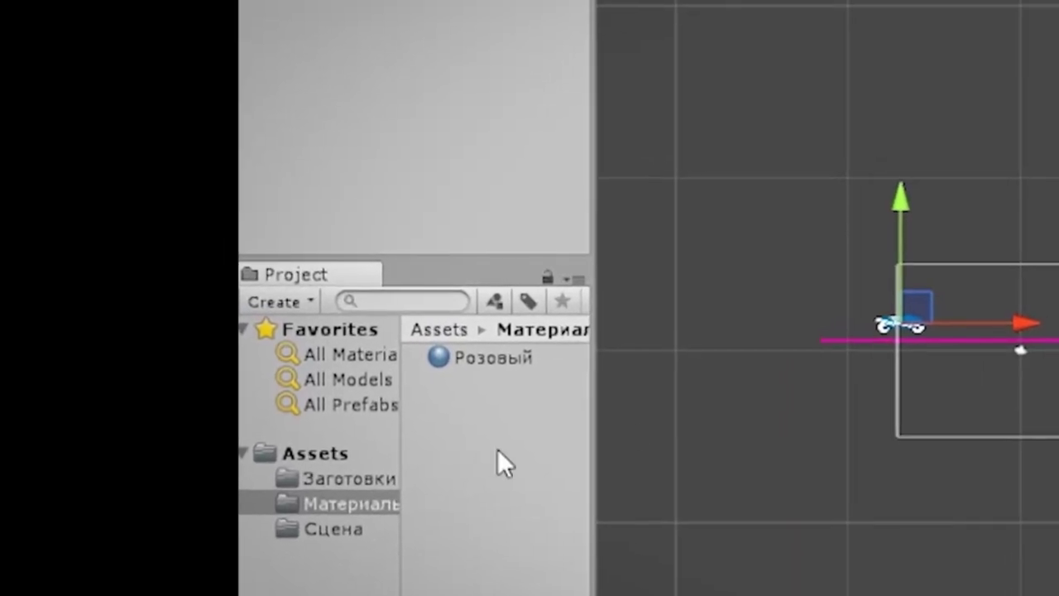
{"action": "left_click", "coordinate": [285, 425]}
{"action": "left_click_drag", "start_coordinate": [358, 468], "coordinate": [569, 291]}
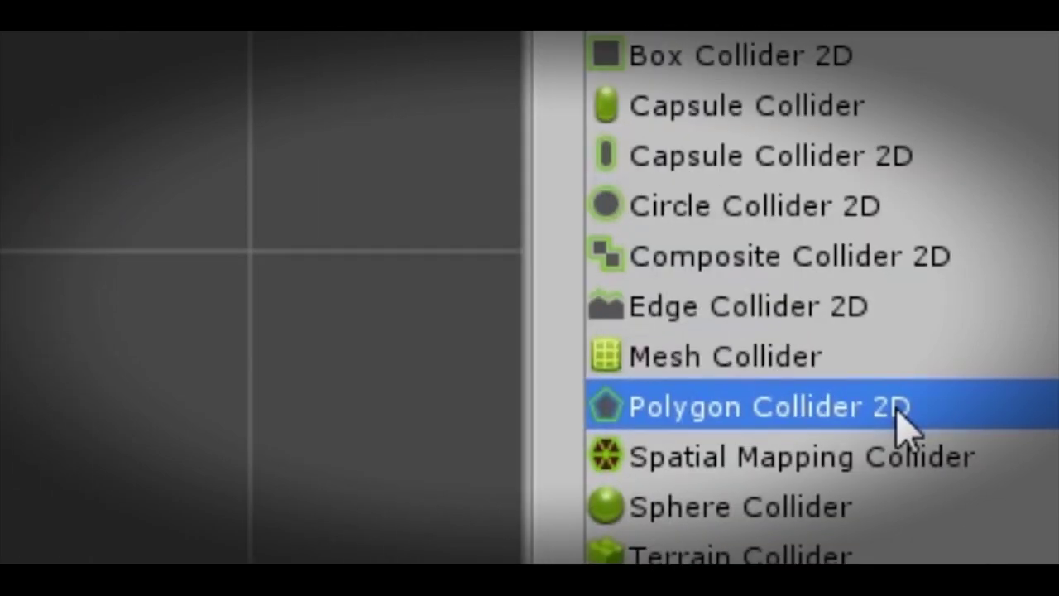
{"action": "left_click", "coordinate": [897, 408]}
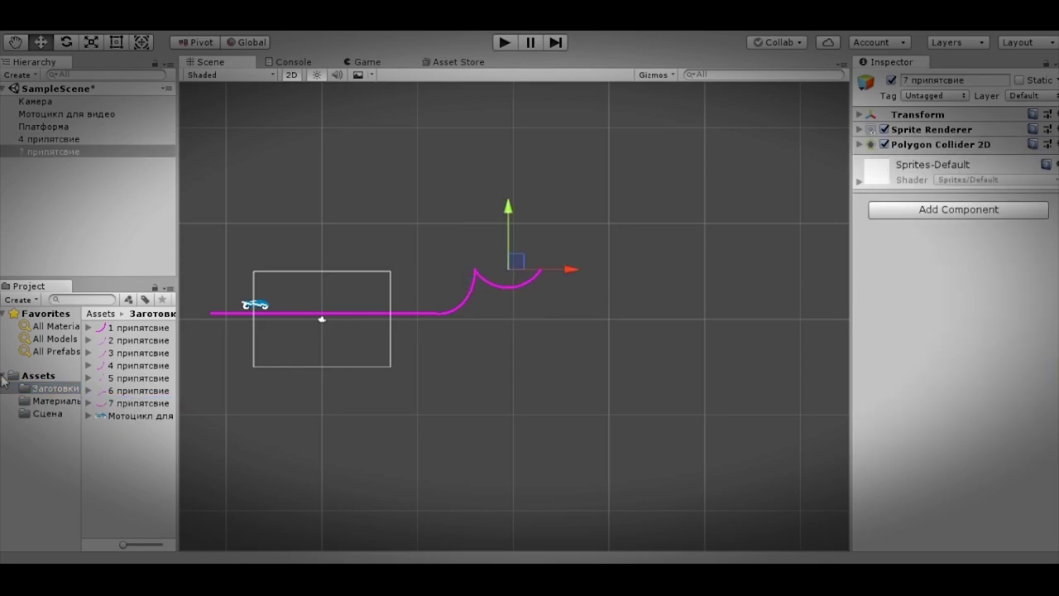
- Duplicate the 7 припятсвие obstacle and move the copy further right along the track
{"action": "left_click", "coordinate": [118, 152]}
{"action": "key", "text": "ctrl+d"}
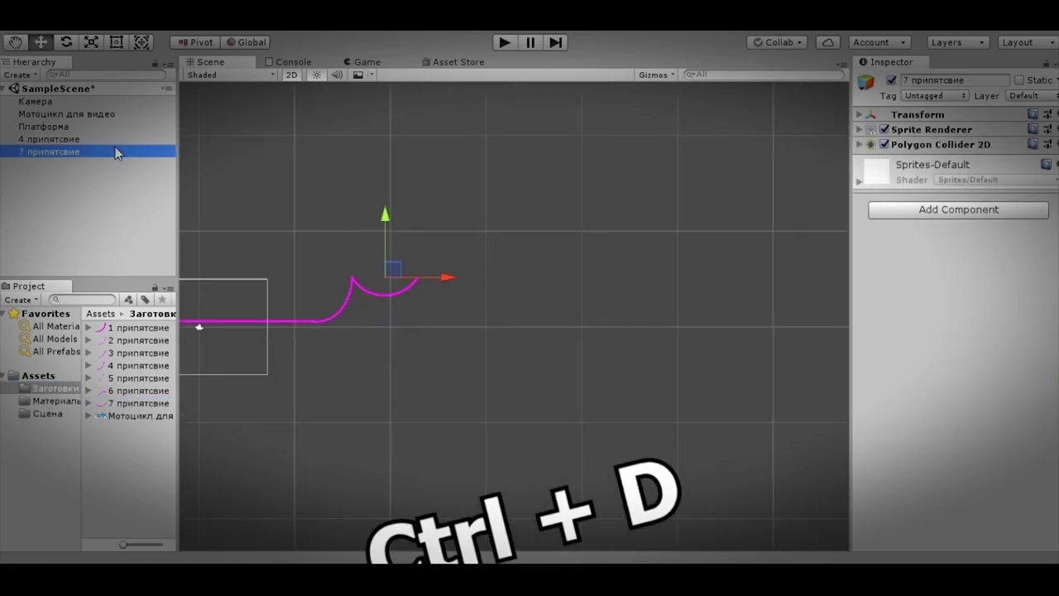
{"action": "left_click_drag", "start_coordinate": [418, 279], "coordinate": [513, 288]}
- Duplicate the pink Платформа, tilt the copy upward, and place another tilted copy further right
{"action": "left_click", "coordinate": [383, 326]}
{"action": "key", "text": "ctrl+d"}
{"action": "scroll", "coordinate": [431, 335], "scroll_direction": "down", "scroll_amount": 2}
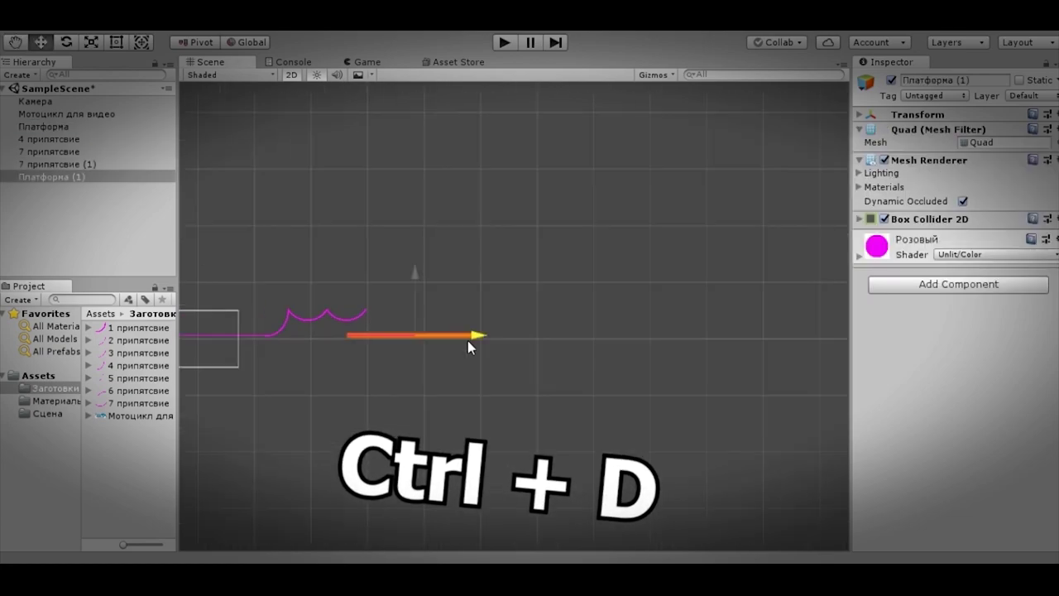
{"action": "key", "text": "e"}
{"action": "mouse_move", "coordinate": [489, 317]}
{"action": "left_mouse_down"}
{"action": "mouse_move", "coordinate": [555, 361]}
{"action": "mouse_move", "coordinate": [594, 340]}
{"action": "left_mouse_up"}
{"action": "key", "text": "ctrl+d"}
{"action": "key", "text": "w"}
{"action": "middle_click_drag", "start_coordinate": [594, 339], "coordinate": [565, 376]}
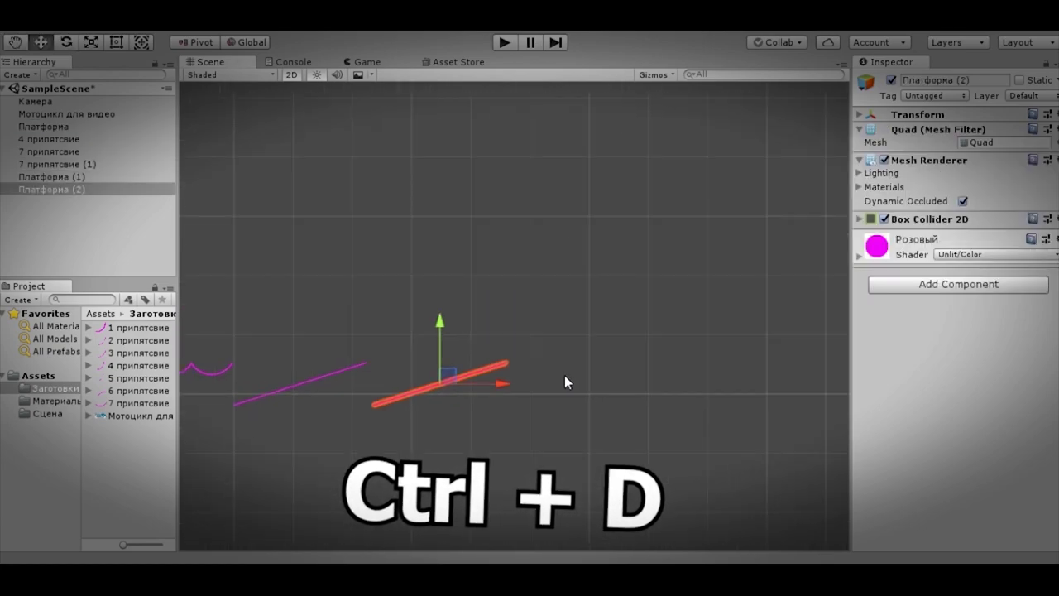
{"action": "scroll", "coordinate": [521, 364], "scroll_direction": "up", "scroll_amount": 5}
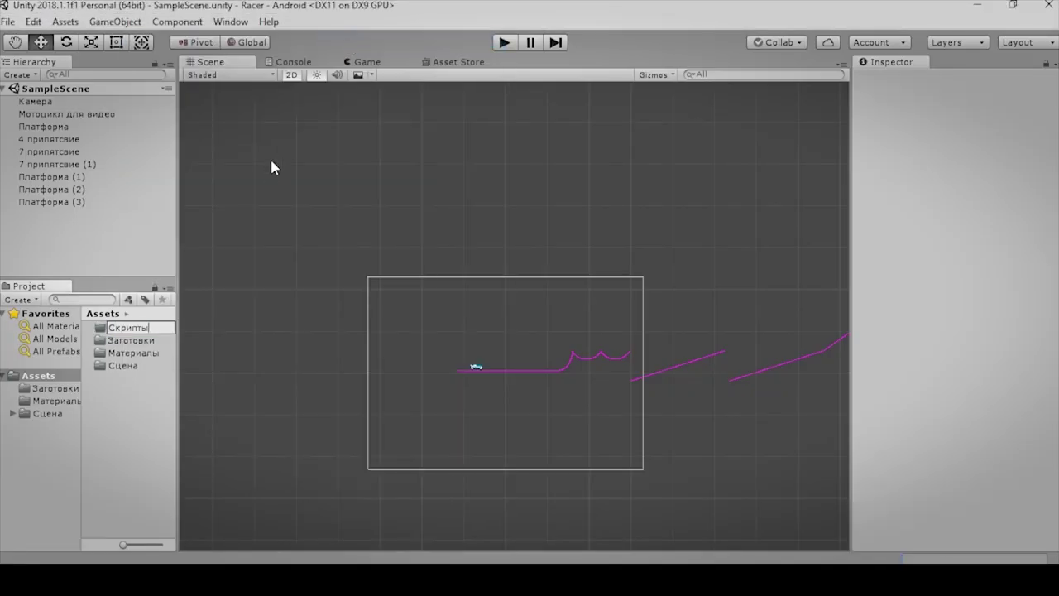
- Name the new folder Скрипты and the new C# script Move
{"action": "key", "text": "Return"}
{"action": "key", "text": "Return"}
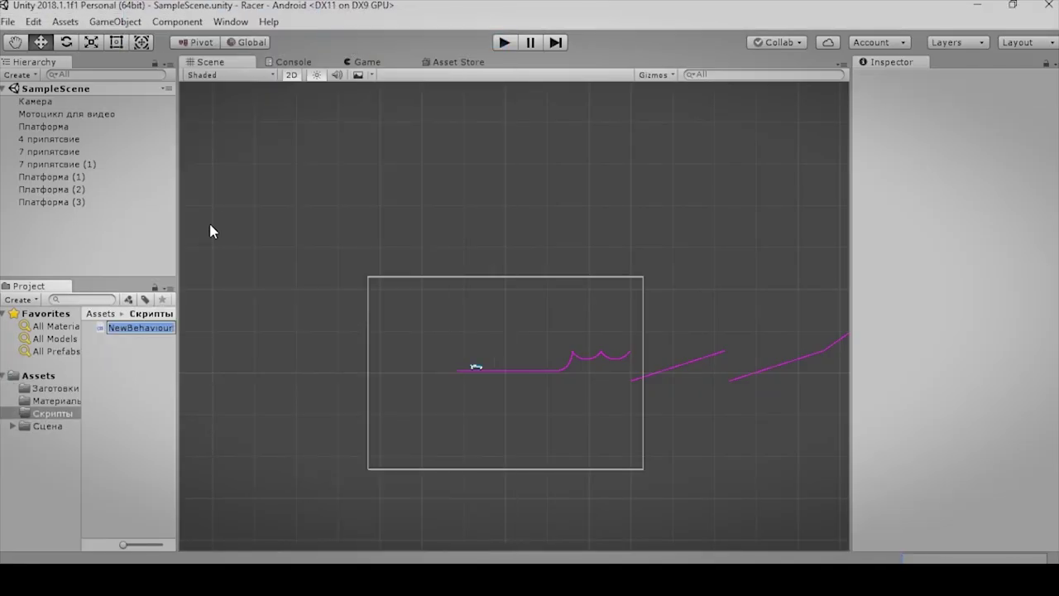
{"action": "type", "text": "Move"}
{"action": "key", "text": "Return"}
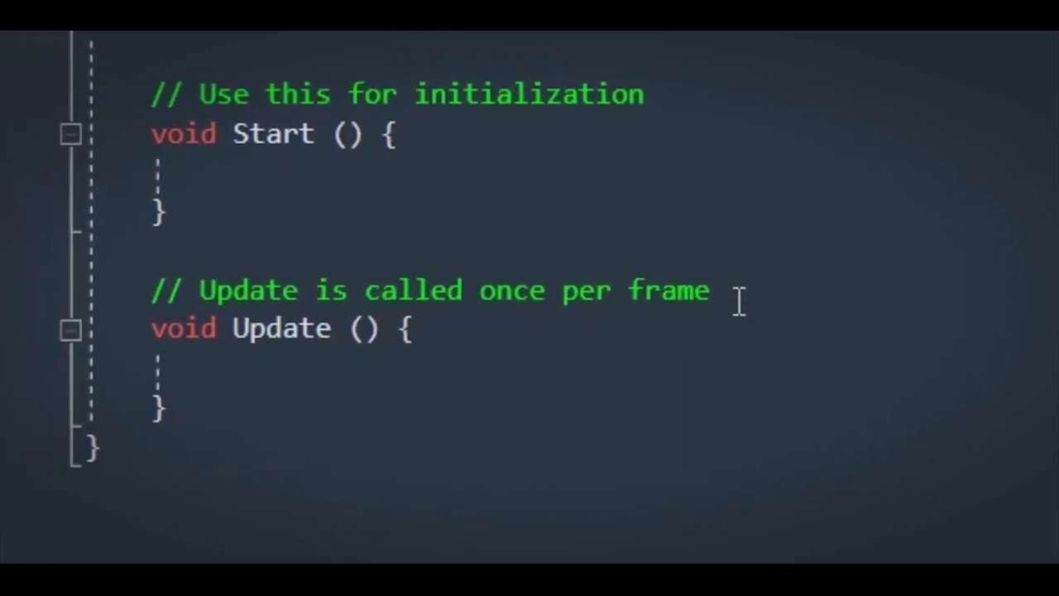
- Delete the default Start method and its comments, and begin a new comment line
{"action": "left_click_drag", "start_coordinate": [736, 291], "coordinate": [161, 92]}
{"action": "key", "text": "Delete"}
{"action": "type", "text": "//o"}
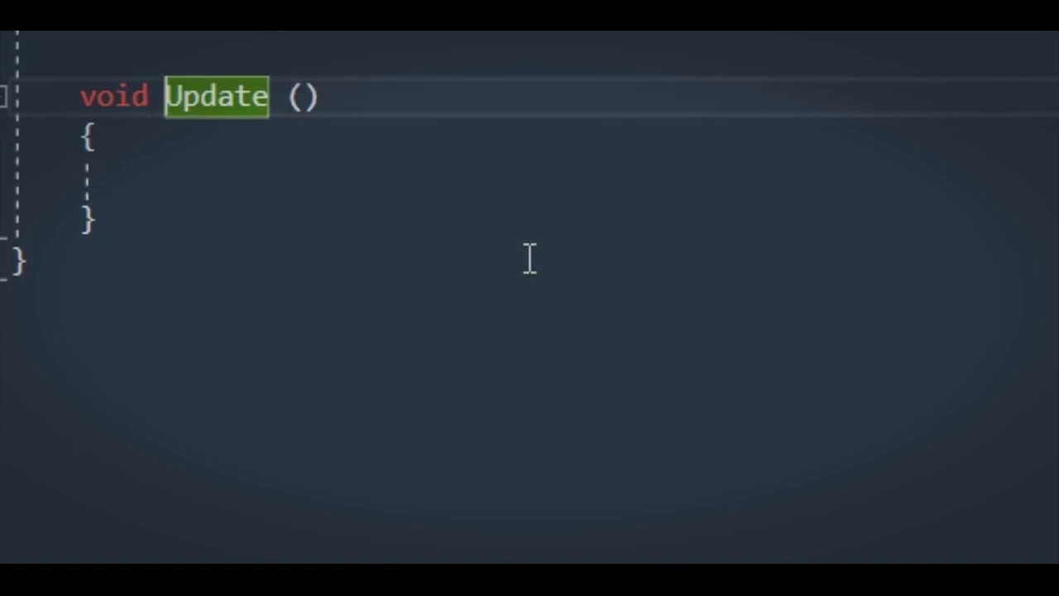
{"action": "type", "text": "омерно"}
- In FixedUpdate, add an if(Input.GetKey(KeyCode.Mouse0)) check with an opening brace
{"action": "left_click", "coordinate": [526, 173]}
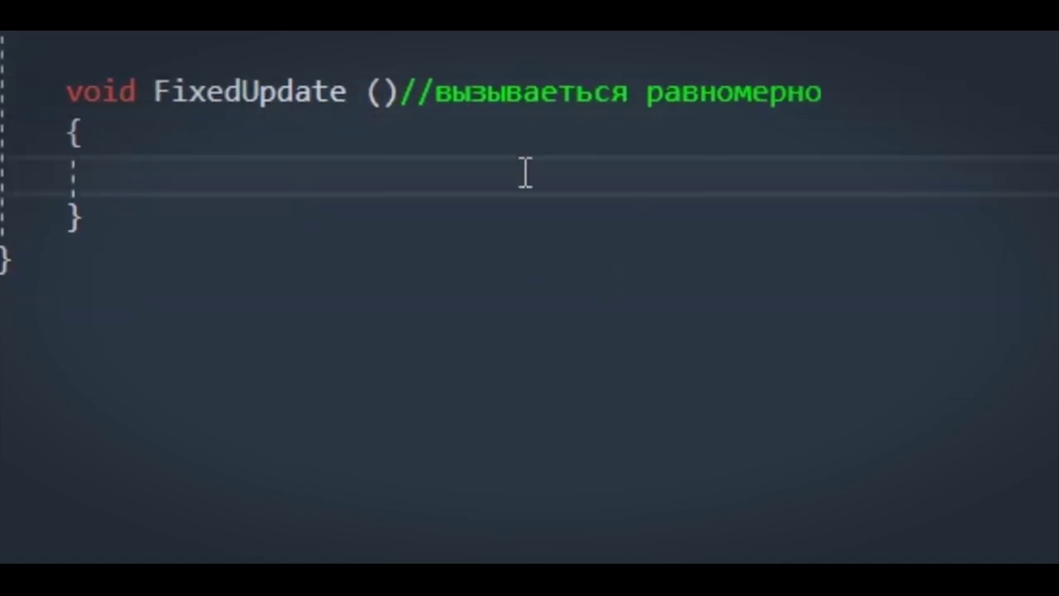
{"action": "type", "text": "if(Input.Get"}
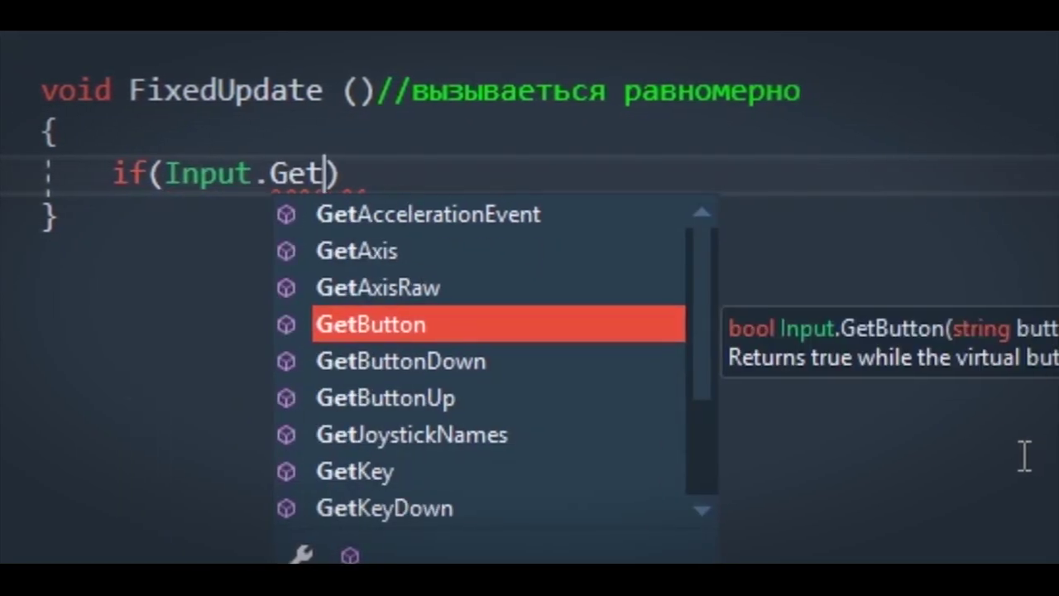
{"action": "type", "text": "Key(Key"}
{"action": "key", "text": "BackSpace"}
{"action": "type", "text": ".m"}
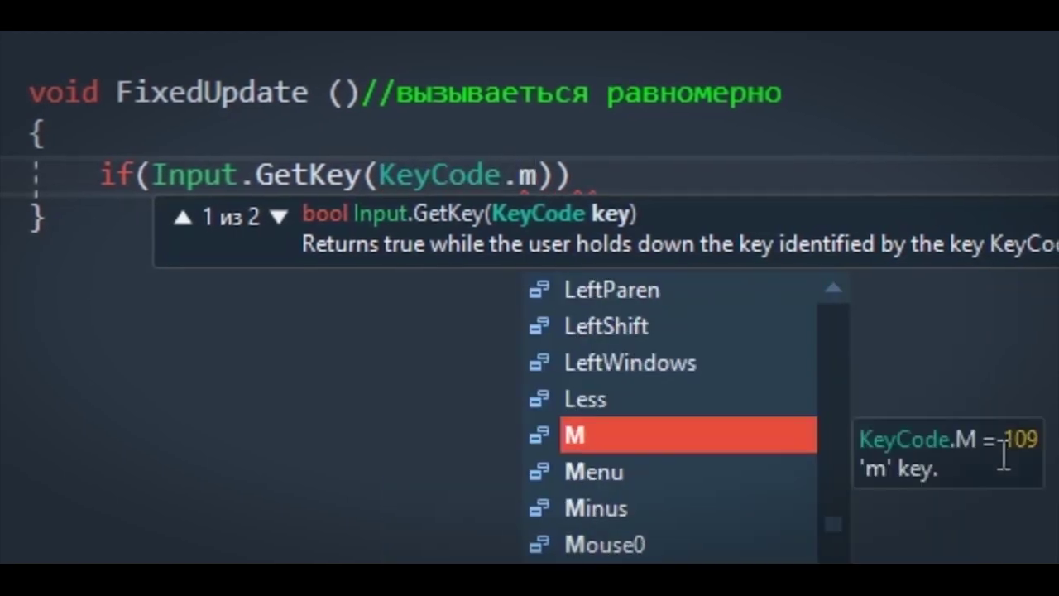
{"action": "type", "text": "ouse0))//e"}
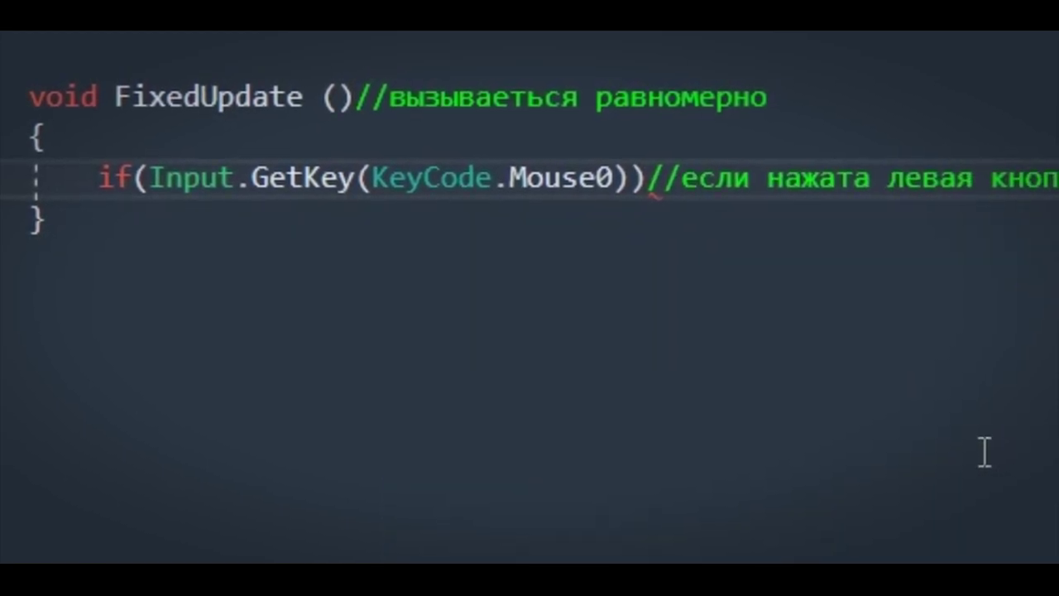
{"action": "key", "text": "Return"}
{"action": "type", "text": "{"}
{"action": "key", "text": "Return"}
{"action": "type", "text": "if(rigidbody."}
{"action": "key", "text": "BackSpace"}
{"action": "key", "text": "BackSpace"}
{"action": "key", "text": "BackSpace"}
{"action": "type", "text": "public"}
{"action": "key", "text": "BackSpace"}
{"action": "key", "text": "BackSpace"}
{"action": "key", "text": "BackSpace"}
- Write void Start() commented //Вызываеться в начале, containing =GetComponent<Rigidbody2D>
{"action": "type", "text": "void Start()//"}
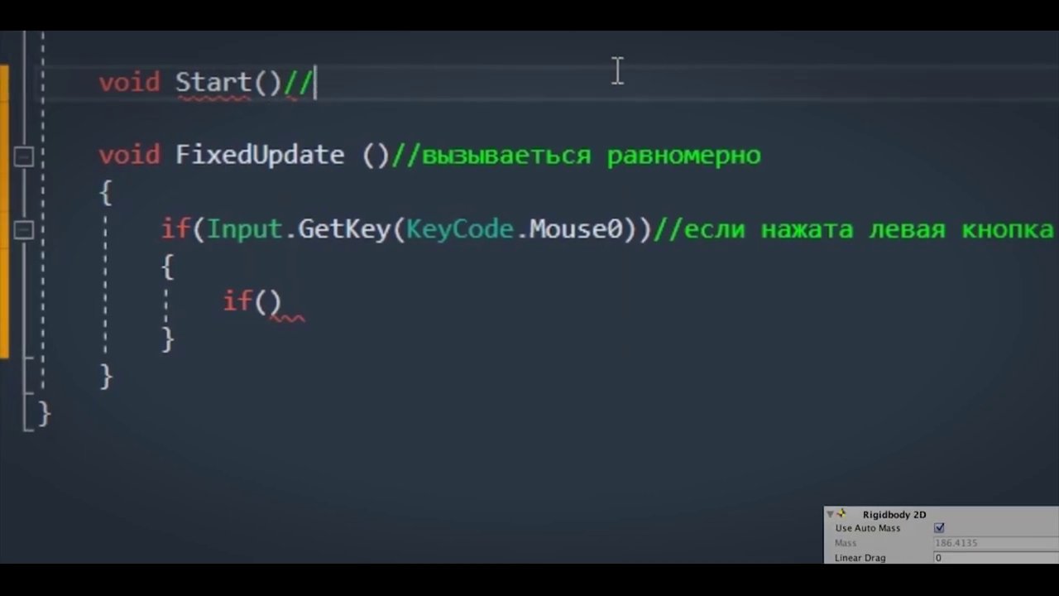
{"action": "type", "text": "Вызываеться в началеХ"}
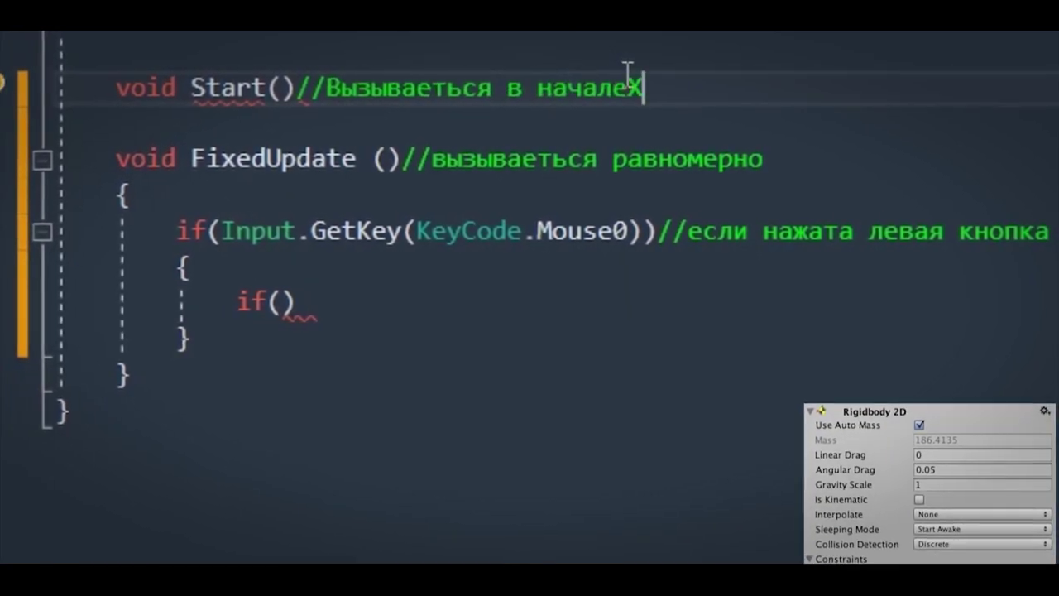
{"action": "key", "text": "Return"}
{"action": "type", "text": "{"}
{"action": "key", "text": "Return"}
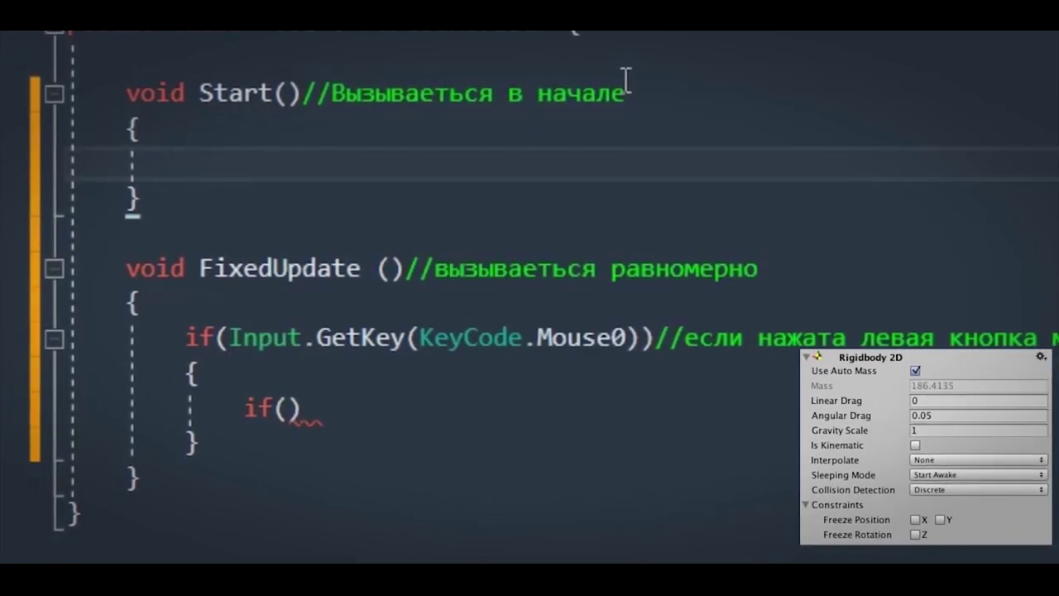
{"action": "type", "text": "GetComponent<Rigidbody2D>();"}
{"action": "left_click", "coordinate": [182, 168]}
{"action": "type", "text": "="}
- Declare a Rigidbody2D physic field and assign it from GetComponent<Rigidbody2D>() in Start
{"action": "left_click", "coordinate": [207, 73]}
{"action": "key", "text": "Return"}
{"action": "type", "text": "Ri r"}
{"action": "key", "text": "BackSpace"}
{"action": "type", "text": "phisic;"}
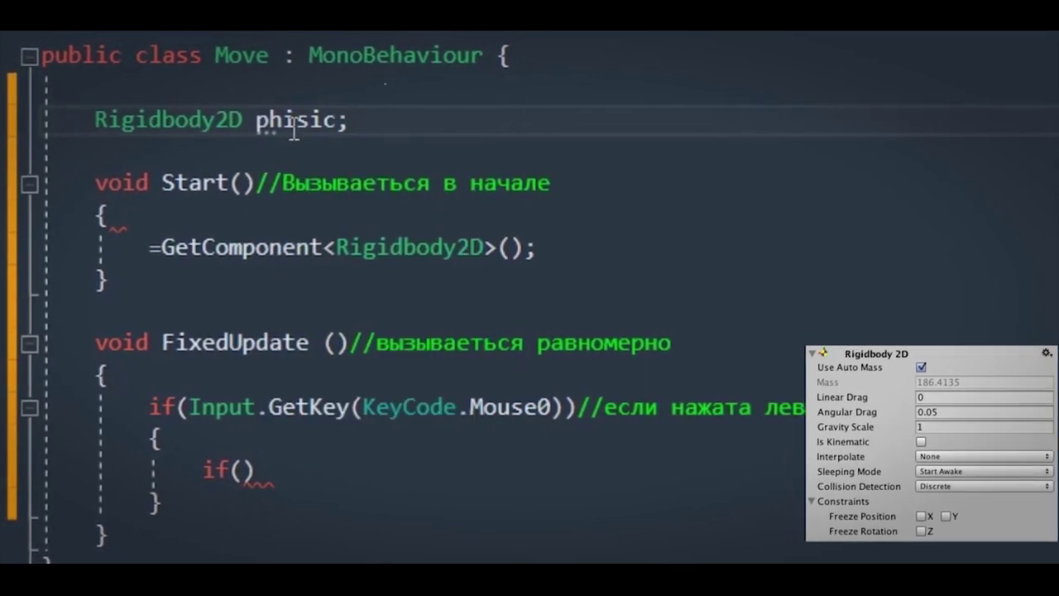
{"action": "left_click", "coordinate": [146, 241]}
{"action": "type", "text": "ph"}
{"action": "key", "text": "Tab"}
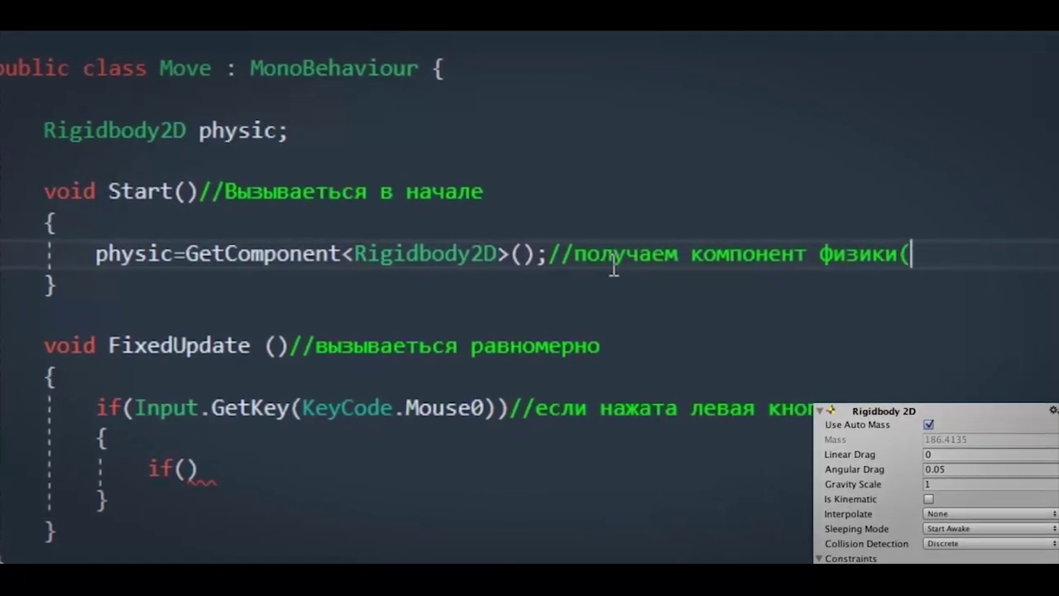
{"action": "type", "text": "Rigidbody2D"}
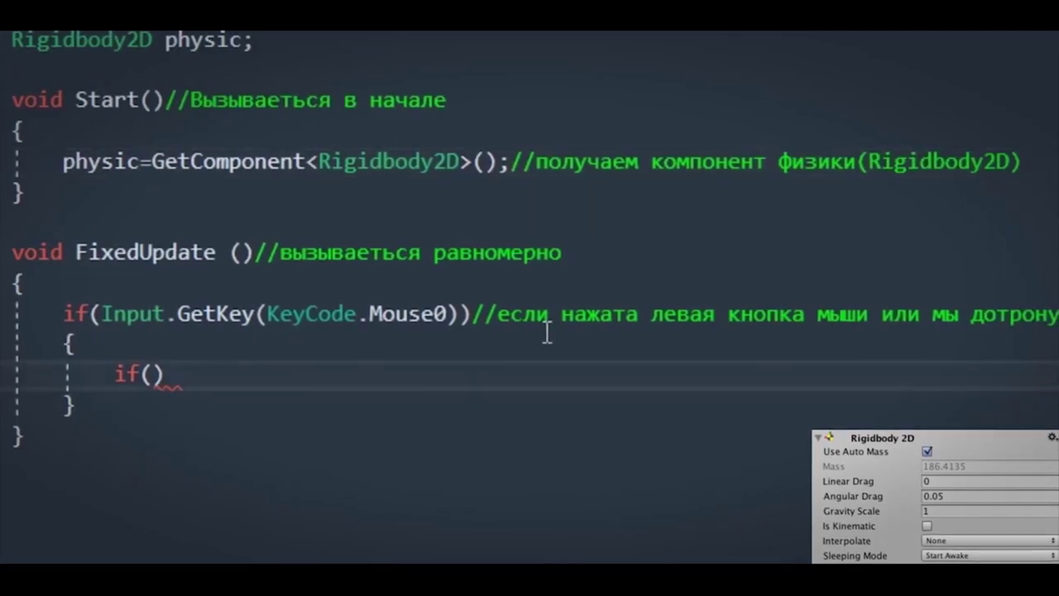
- Remove the empty if() placeholder from FixedUpdate
{"action": "key", "text": "Down"}
{"action": "key", "text": "Down"}
{"action": "key", "text": "Down"}
{"action": "key", "text": "Left"}
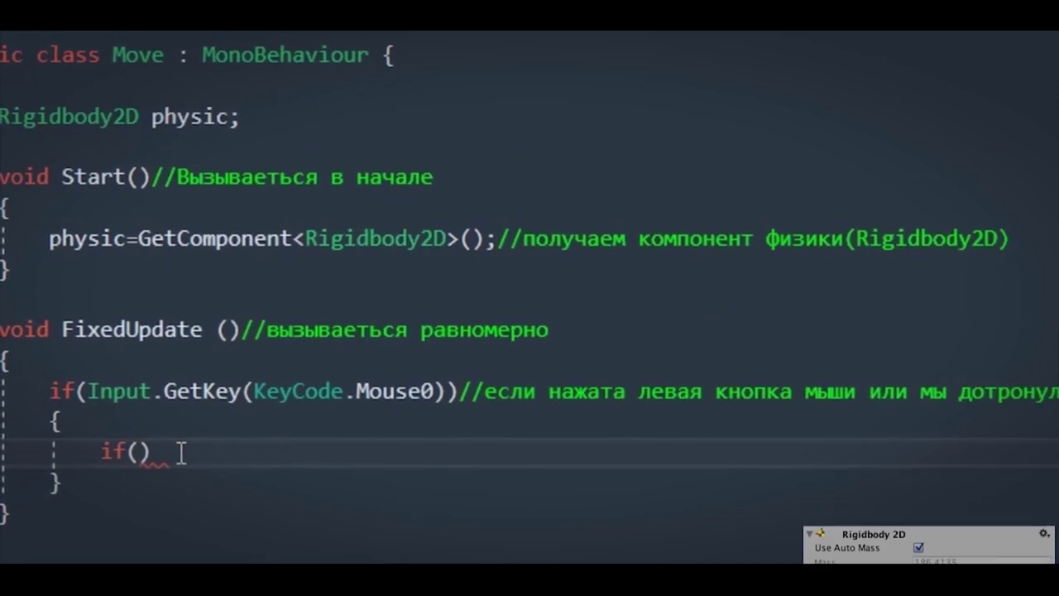
{"action": "key", "text": "BackSpace"}
{"action": "key", "text": "BackSpace"}
{"action": "key", "text": "BackSpace"}
{"action": "key", "text": "Delete"}
- Call physic.AddRelativeForce(new Vector3(sila, 0)) inside the mouse check
{"action": "type", "text": "physic.A"}
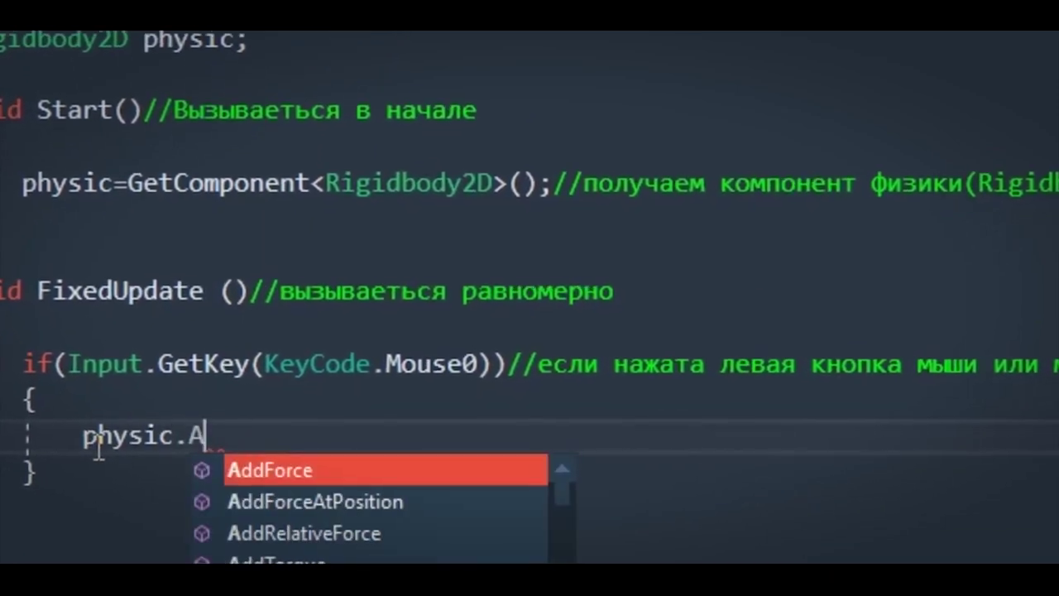
{"action": "key", "text": "Down"}
{"action": "key", "text": "Down"}
{"action": "type", "text": "(new Vector3("}
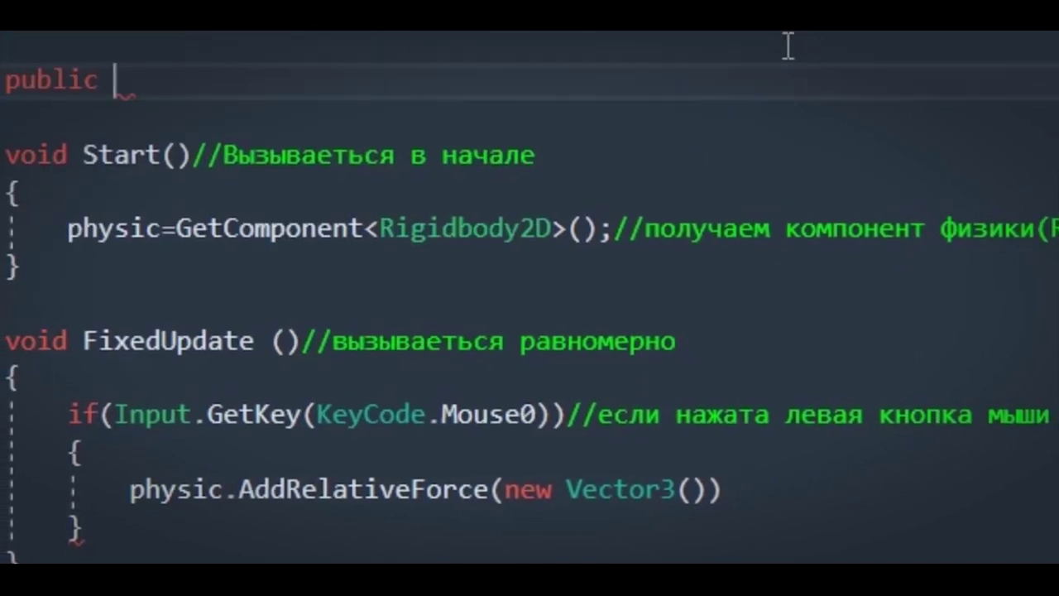
{"action": "type", "text": "float"}
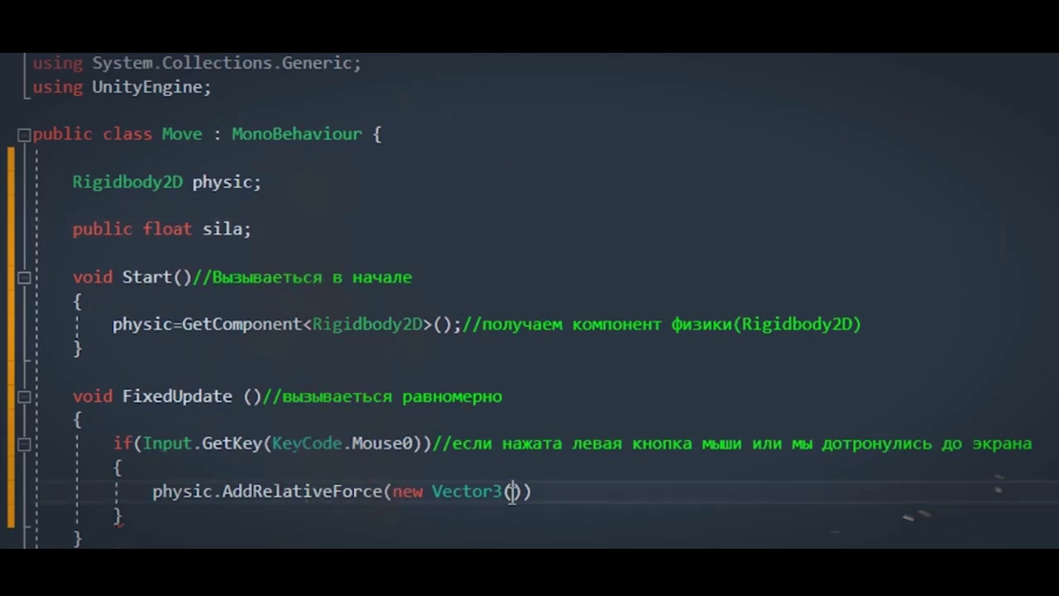
{"action": "type", "text": "sila,0"}
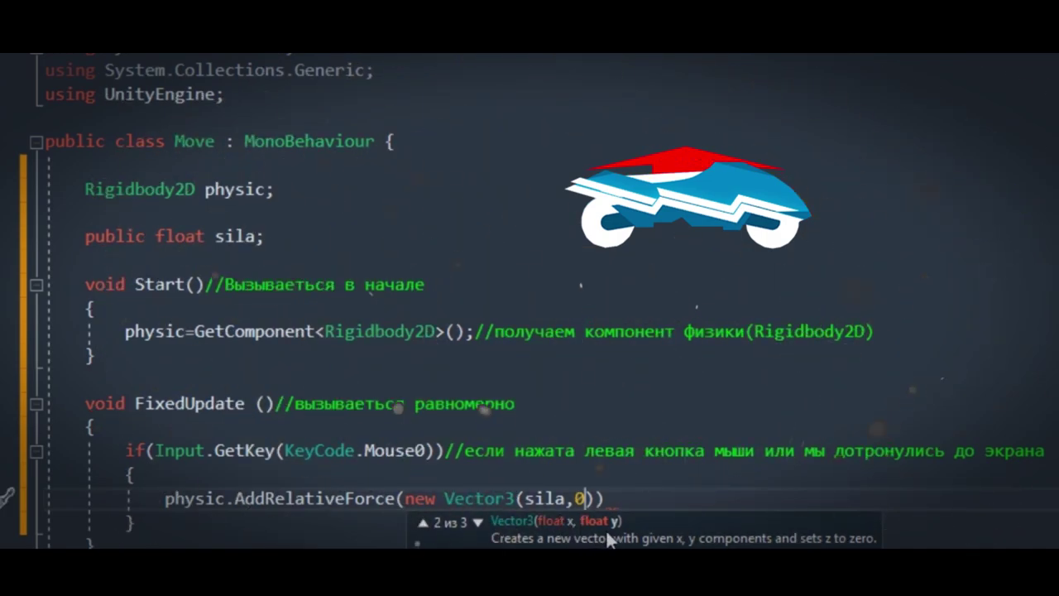
{"action": "type", "text": "))"}
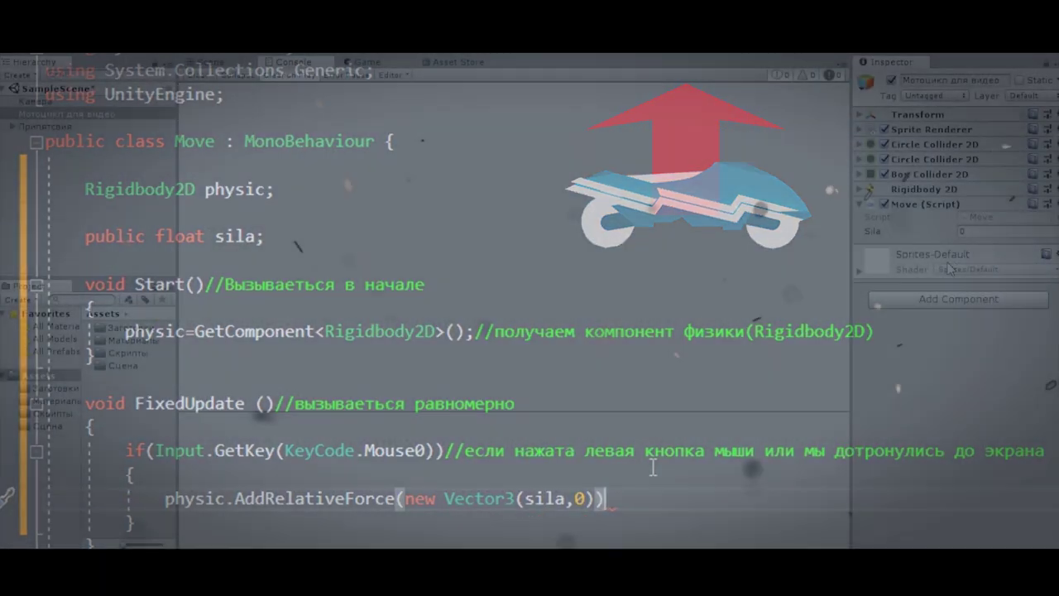
- Run the game to test the bike, then start the //добавляем силу comment on the force line
{"action": "key", "text": "ctrl+p"}
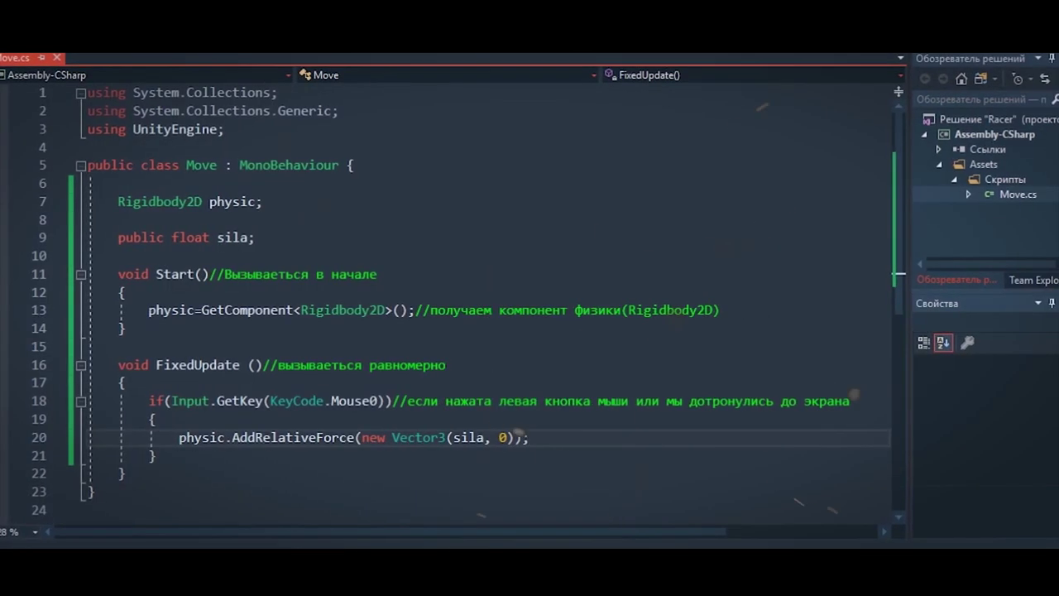
{"action": "type", "text": "//добавлям"}
{"action": "key", "text": "BackSpace"}
- Finish the 'добавляем силу' comment, declare a public Transform camera field, and assign Камера to it
{"action": "type", "text": "ем силу"}
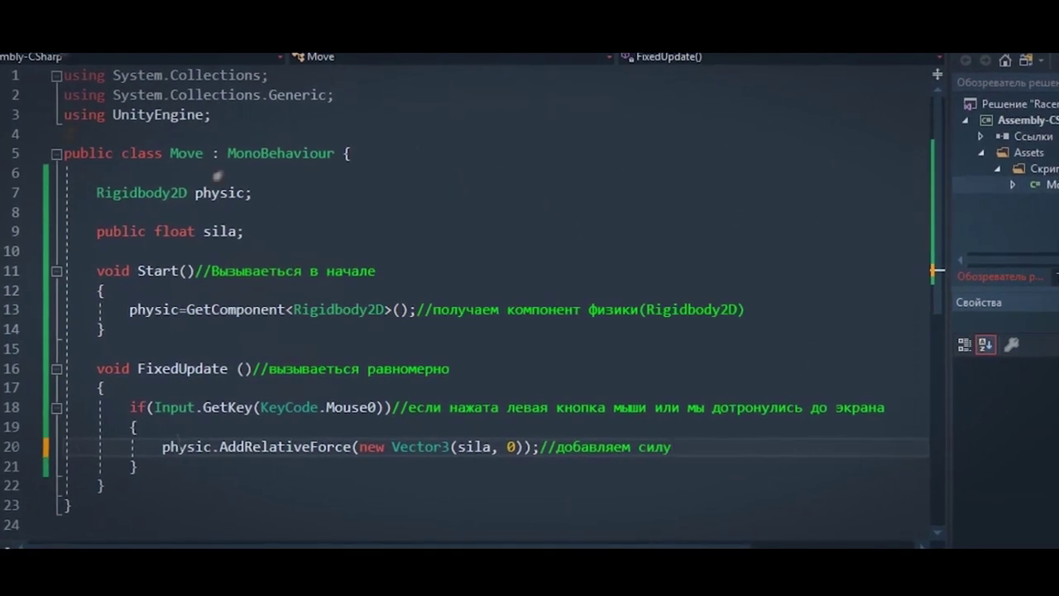
{"action": "left_click", "coordinate": [414, 206]}
{"action": "key", "text": "Return"}
{"action": "key", "text": "Return"}
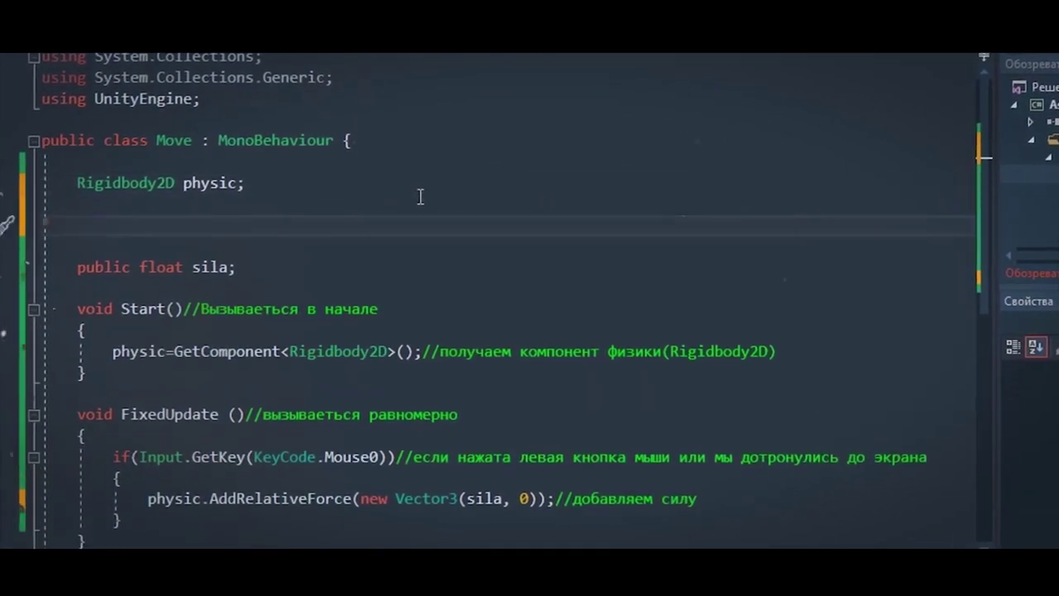
{"action": "type", "text": "public Tra"}
{"action": "type", "text": "nsform came"}
{"action": "type", "text": "ra;"}
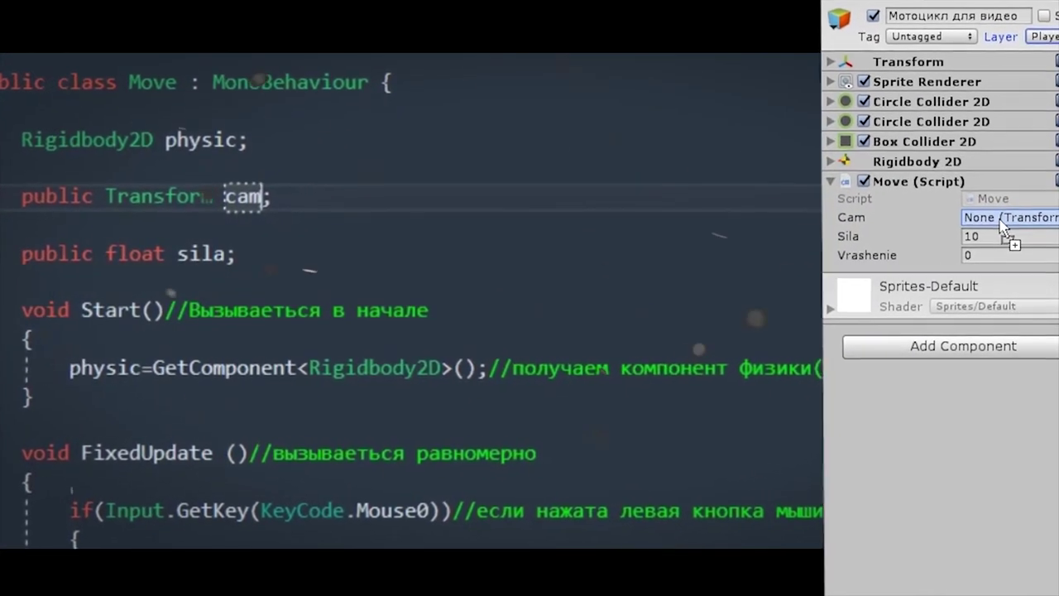
{"action": "left_click_drag", "start_coordinate": [800, 220], "coordinate": [986, 217]}
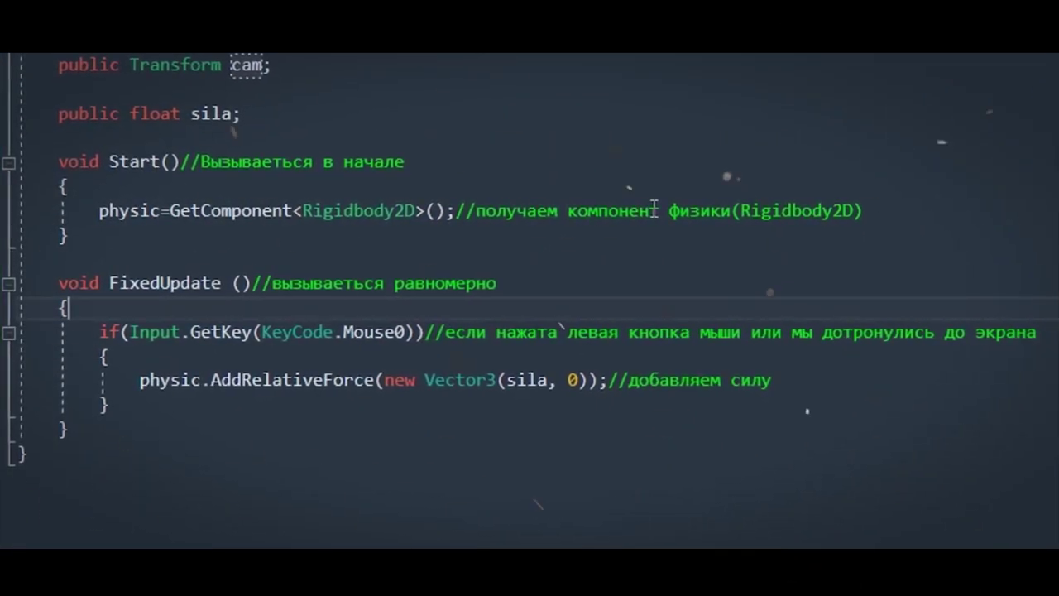
- Set cam.position to new Vector3(transform.position.x, transform.position.y, cam.position.z), commented //позиция камеры
{"action": "key", "text": "Return"}
{"action": "type", "text": "cam.position"}
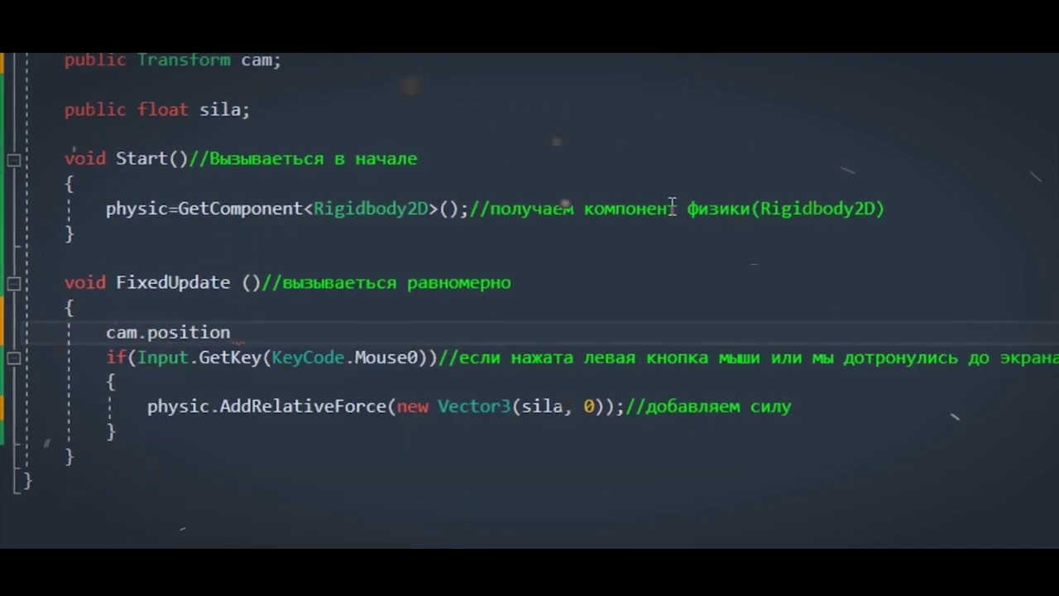
{"action": "type", "text": "=new Ve"}
{"action": "key", "text": "Tab"}
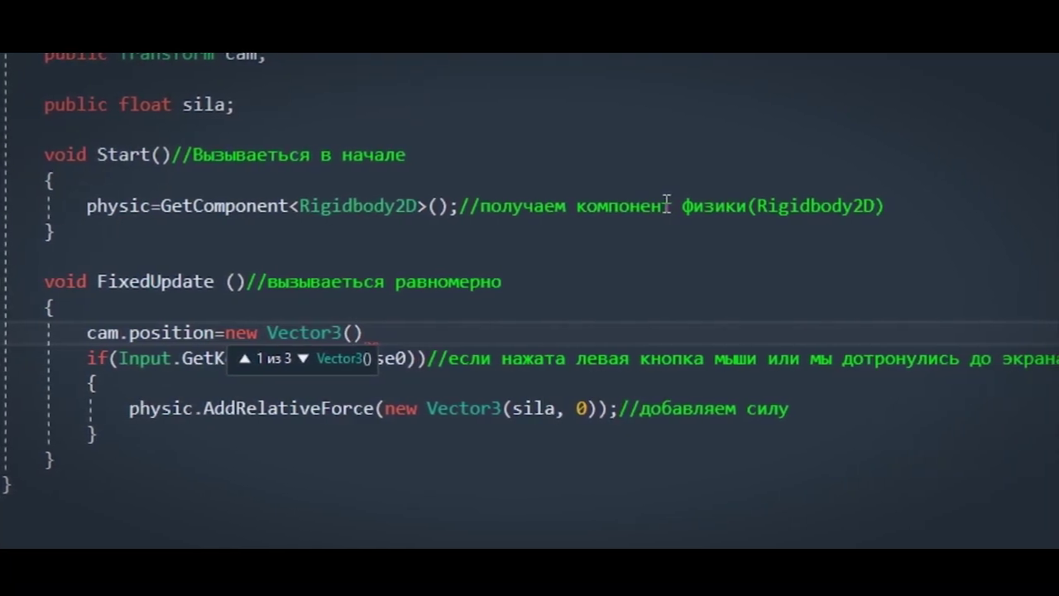
{"action": "key", "text": "BackSpace"}
{"action": "key", "text": "BackSpace"}
{"action": "type", "text": "transform.posi"}
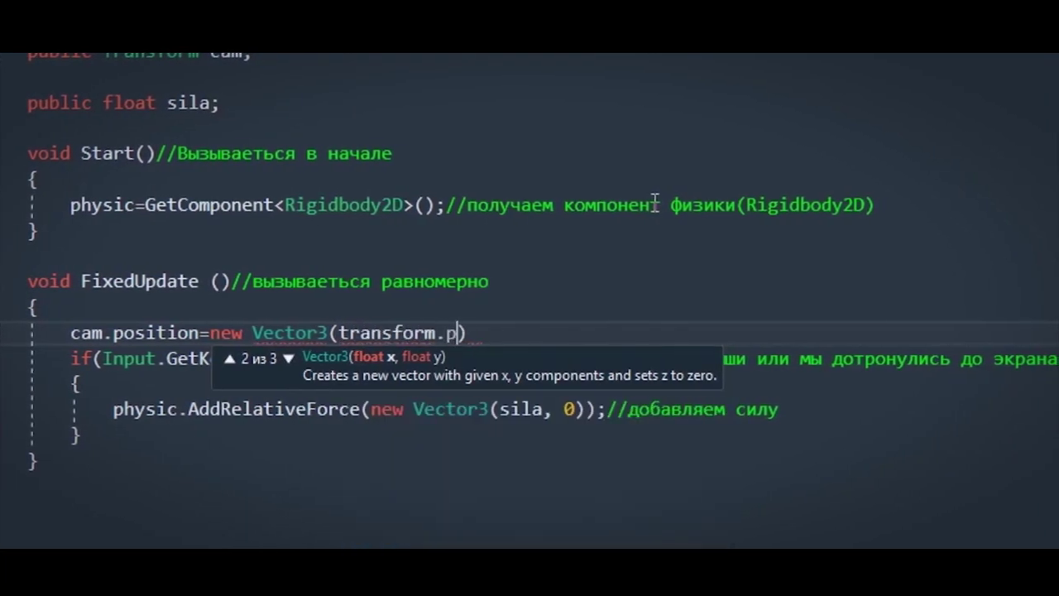
{"action": "type", "text": "tion.x,transform.position."}
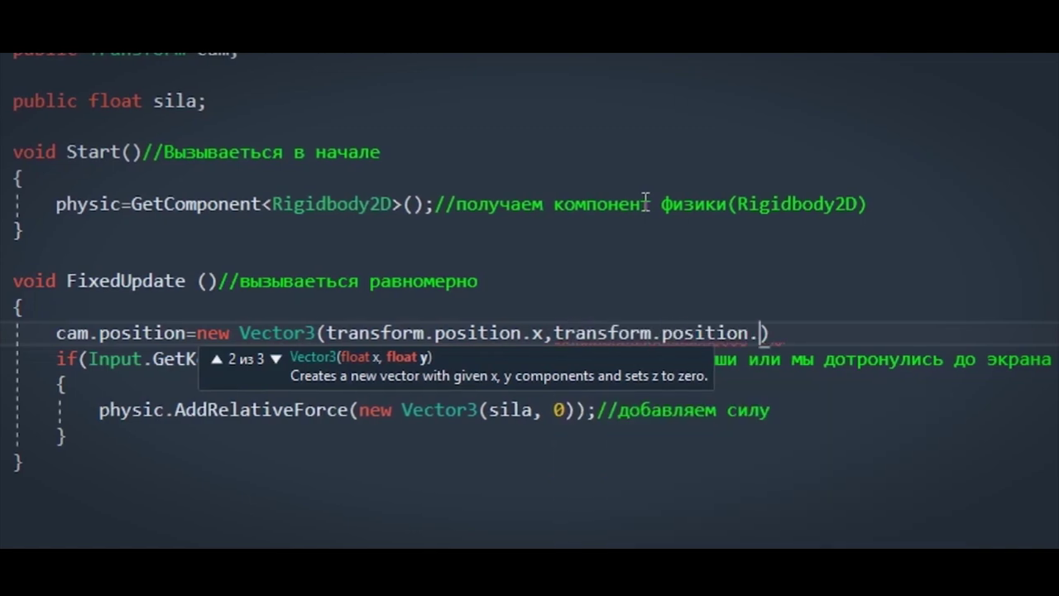
{"action": "type", "text": "y,"}
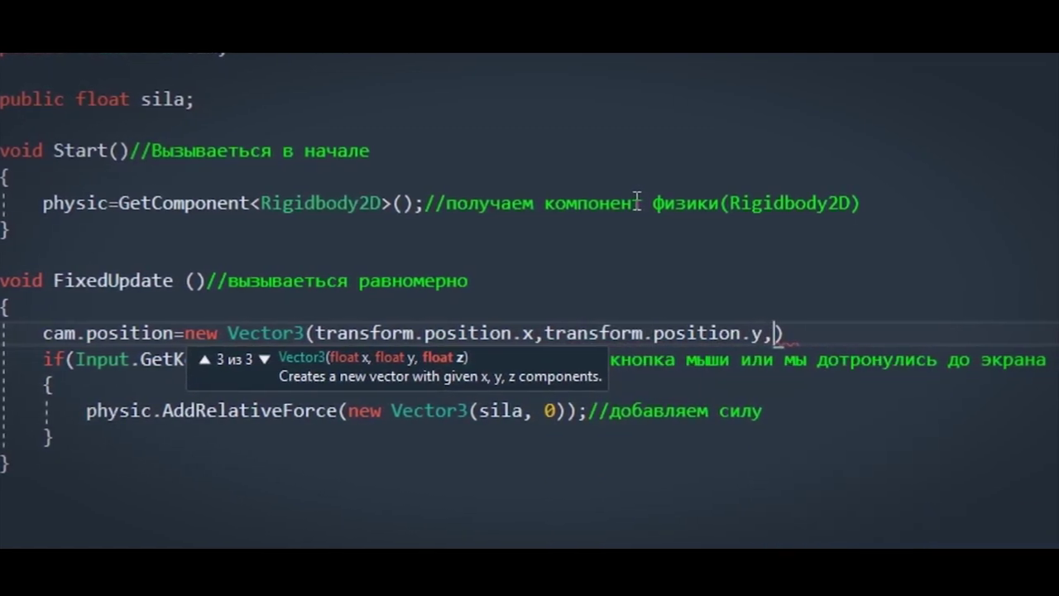
{"action": "type", "text": "cam.position.z"}
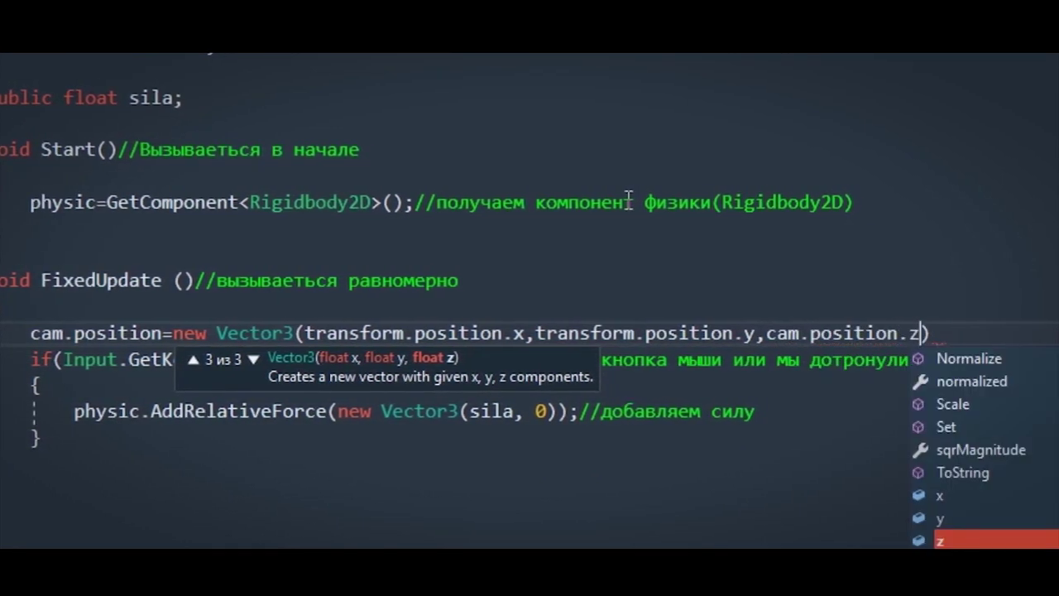
{"action": "key", "text": "Return"}
{"action": "left_click", "coordinate": [1030, 332]}
{"action": "type", "text": "//позиция камеры"}
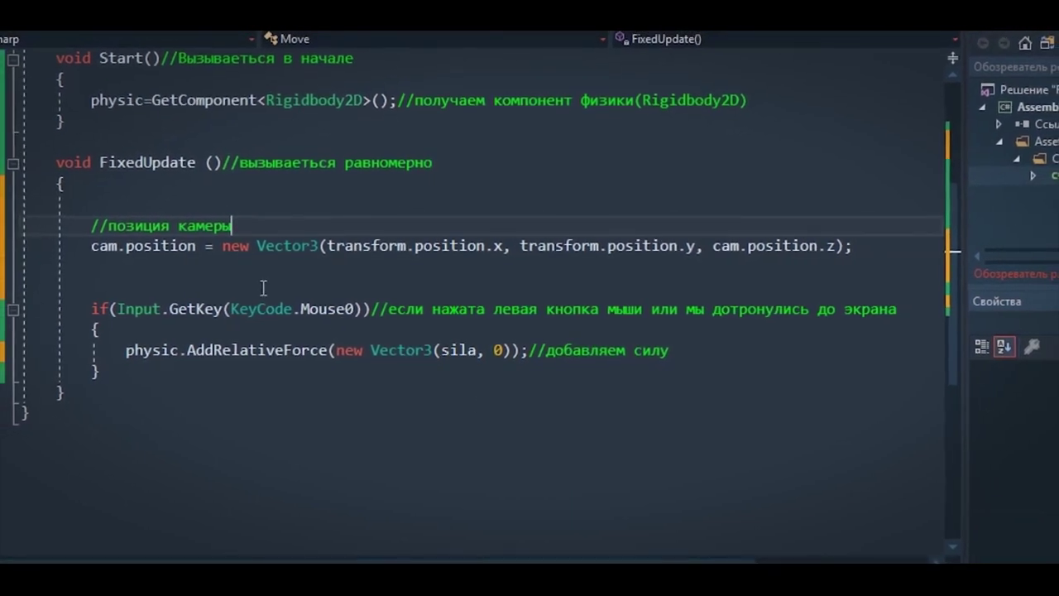
- Add spacing below the camera code and a new line after the sila field
{"action": "left_click", "coordinate": [266, 280]}
{"action": "key", "text": "Return"}
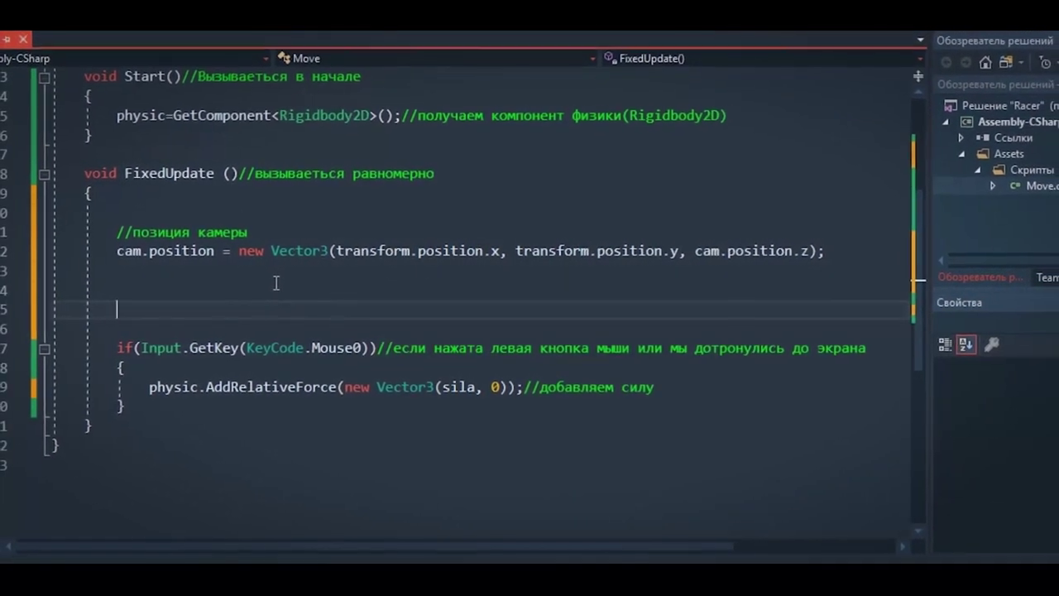
{"action": "scroll", "coordinate": [328, 282], "scroll_direction": "up", "scroll_amount": 4}
{"action": "left_click", "coordinate": [329, 277]}
{"action": "key", "text": "Return"}
{"action": "key", "text": "Return"}
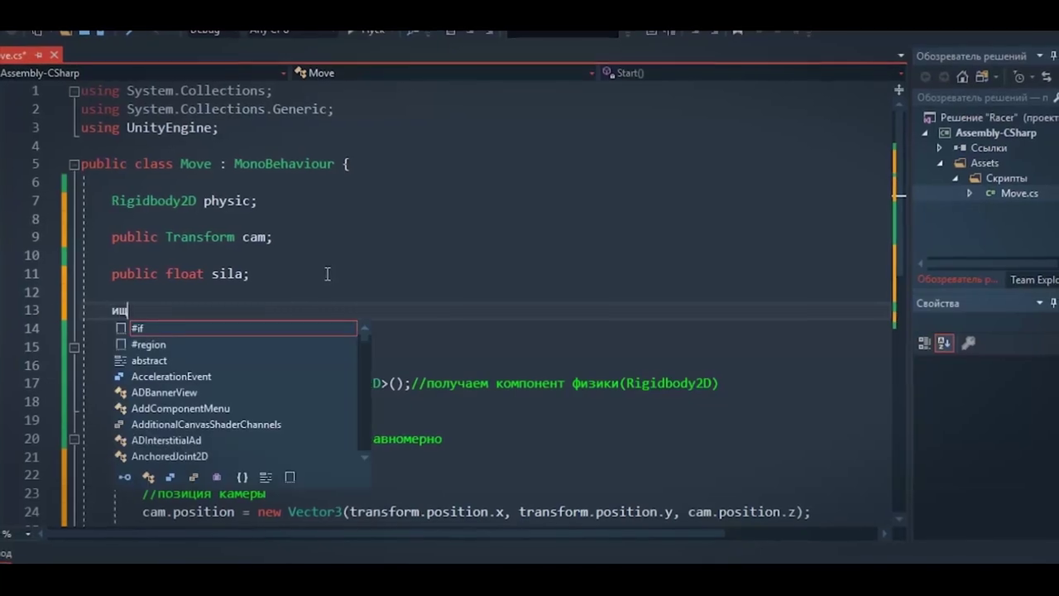
- Declare a bool isFly field and begin if(Physics2D.Raycast(transform.position in FixedUpdate
{"action": "type", "text": "bool "}
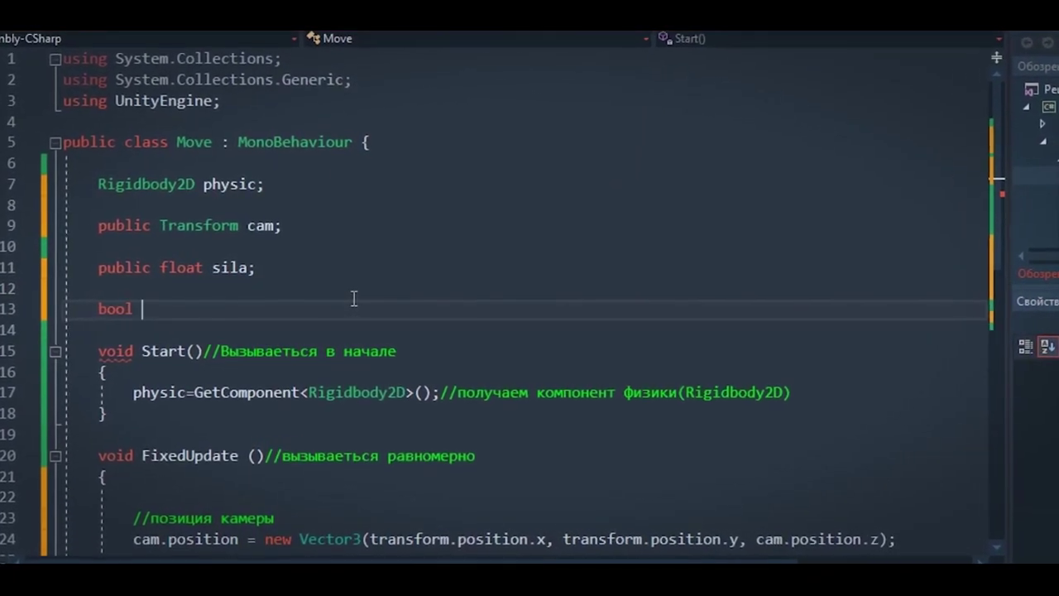
{"action": "type", "text": "isFly;"}
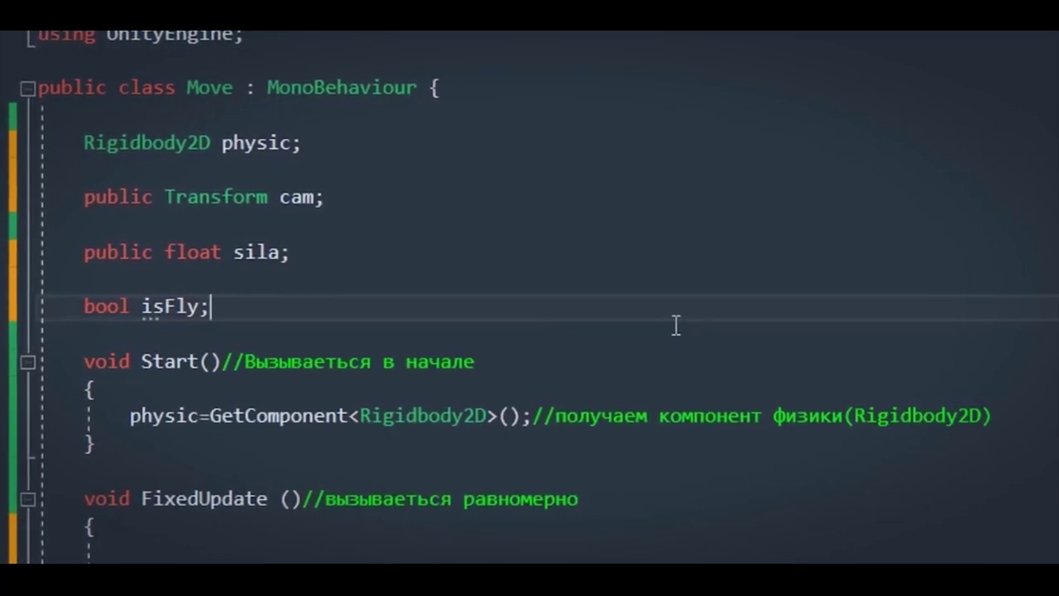
{"action": "scroll", "coordinate": [676, 325], "scroll_direction": "down", "scroll_amount": 5}
{"action": "left_click", "coordinate": [450, 274]}
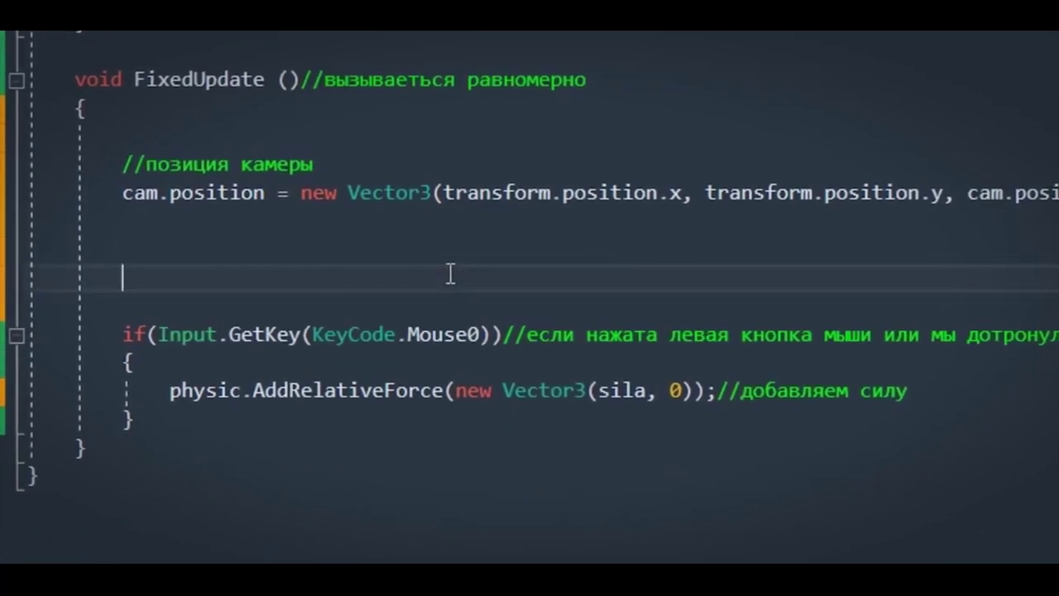
{"action": "type", "text": "if(P"}
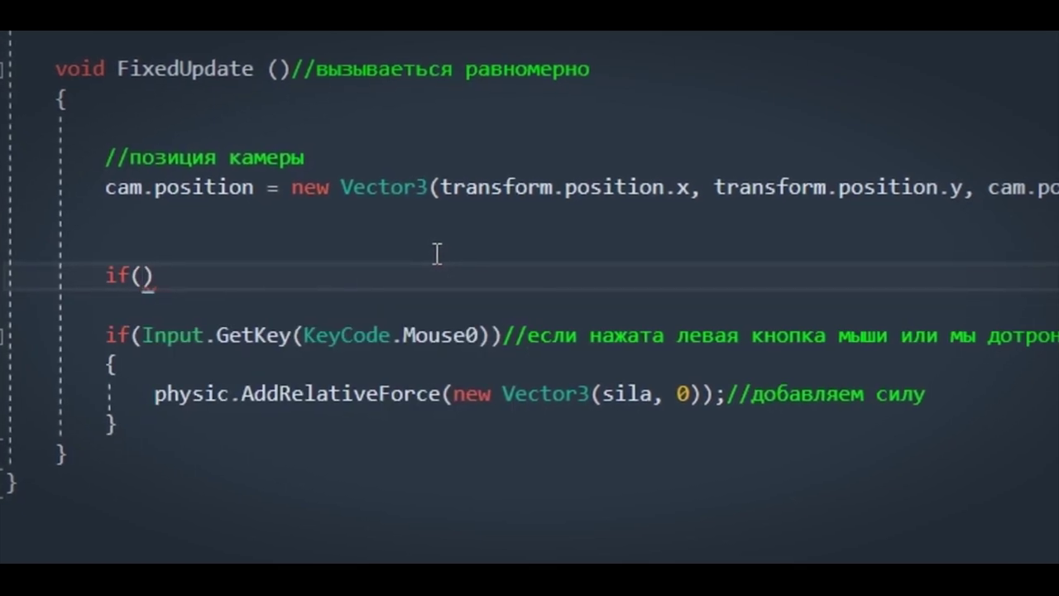
{"action": "type", "text": "hysics2D."}
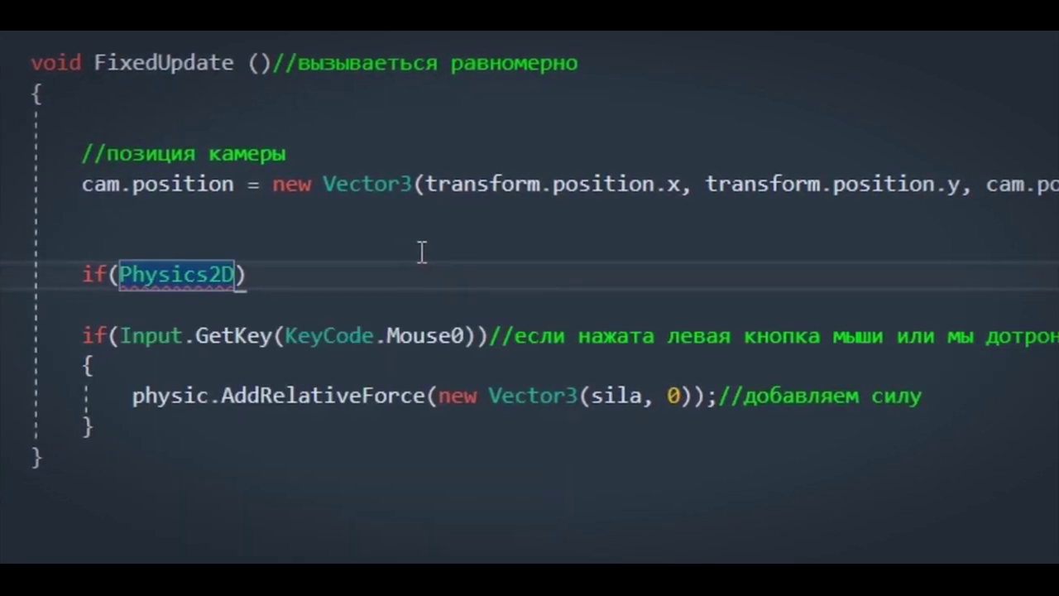
{"action": "type", "text": "Ra"}
{"action": "key", "text": "Tab"}
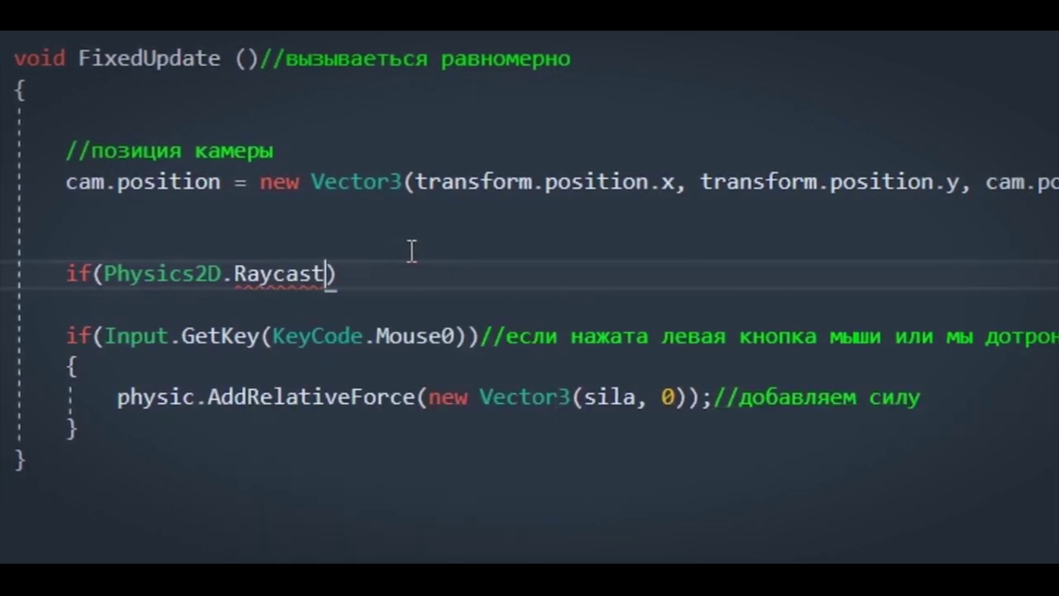
{"action": "type", "text": "("}
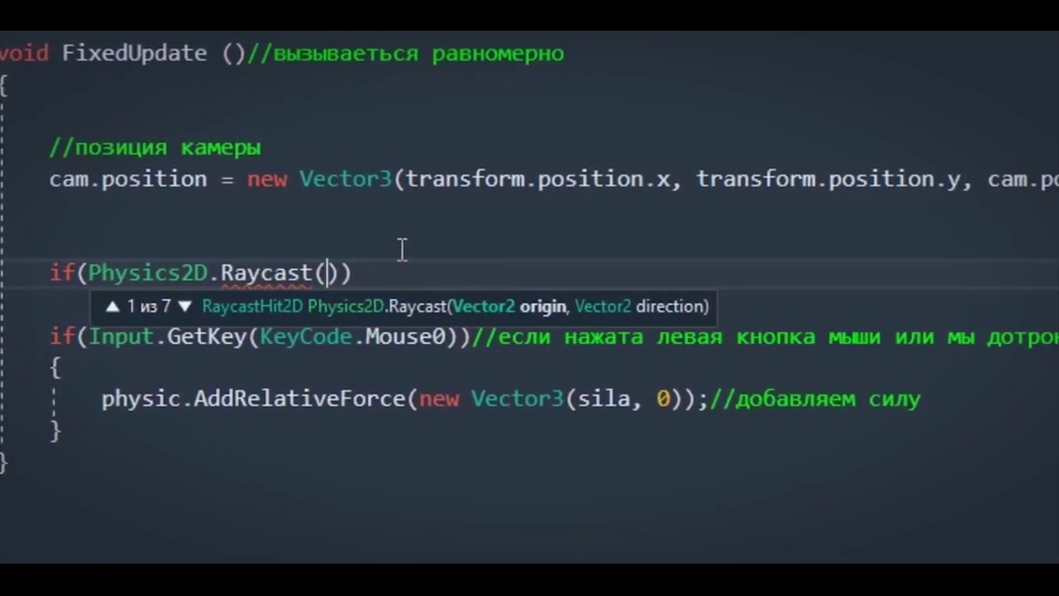
{"action": "type", "text": "tr.po"}
{"action": "key", "text": "Tab"}
- Give the Raycast the direction -transform.up and length 1
{"action": "type", "text": ","}
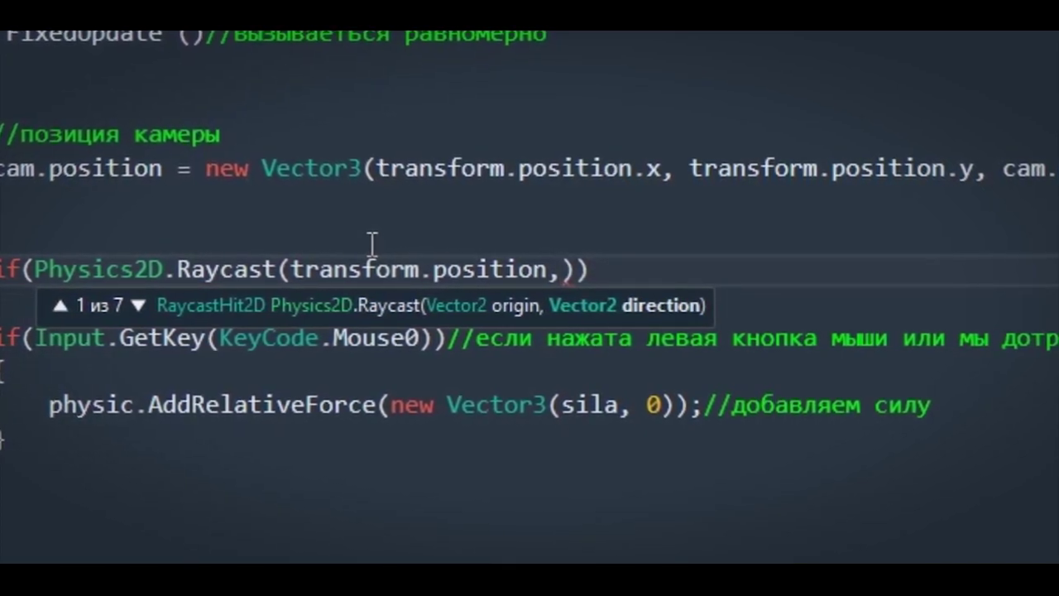
{"action": "type", "text": "tr.up"}
{"action": "key", "text": "Tab"}
{"action": "left_click", "coordinate": [548, 268]}
{"action": "type", "text": "-transform.up"}
{"action": "left_click", "coordinate": [742, 266]}
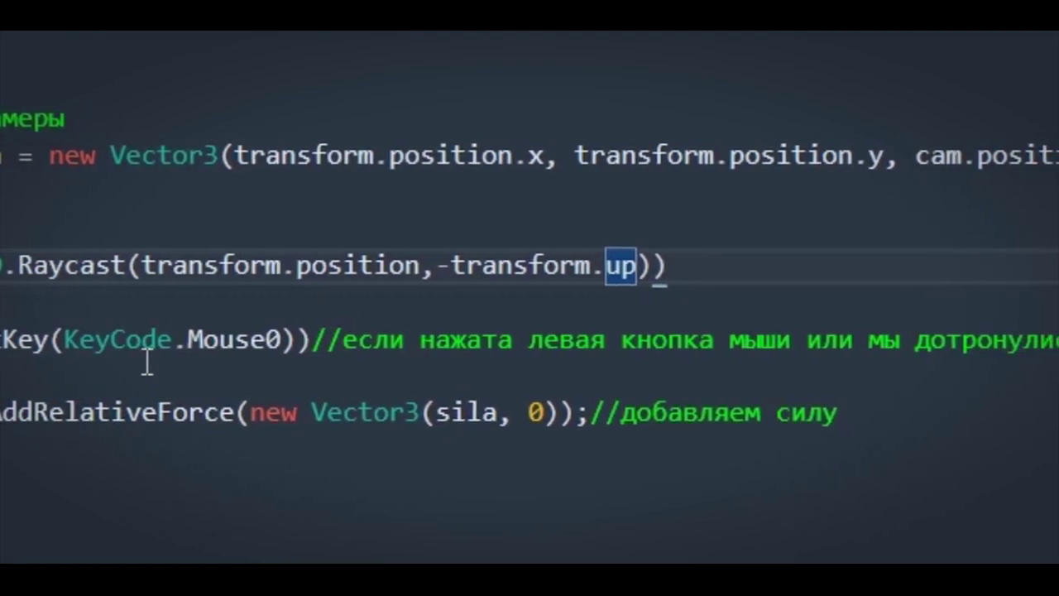
{"action": "type", "text": ",1,"}
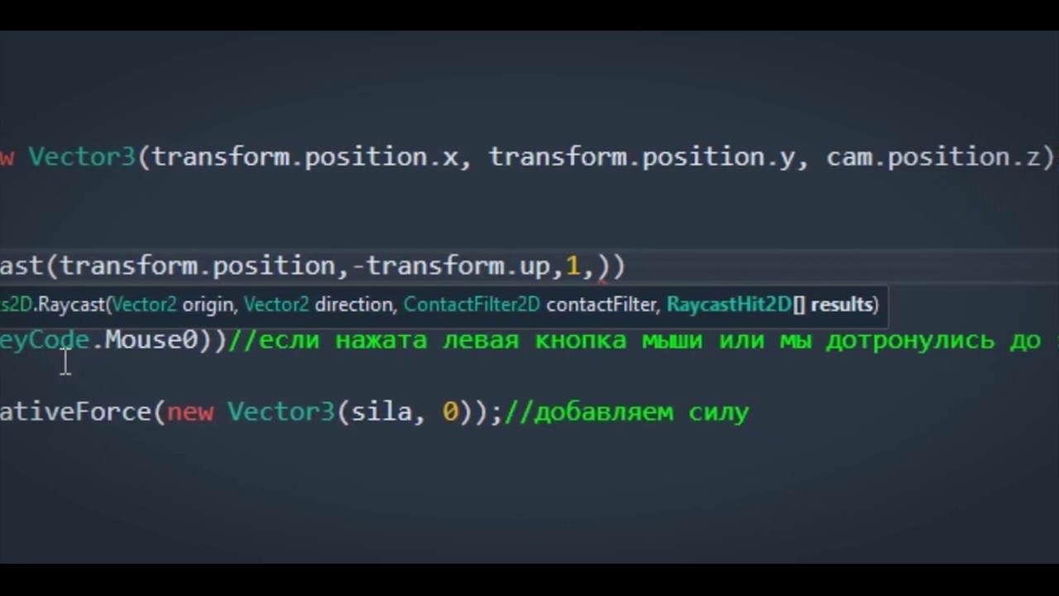
{"action": "type", "text": "("}
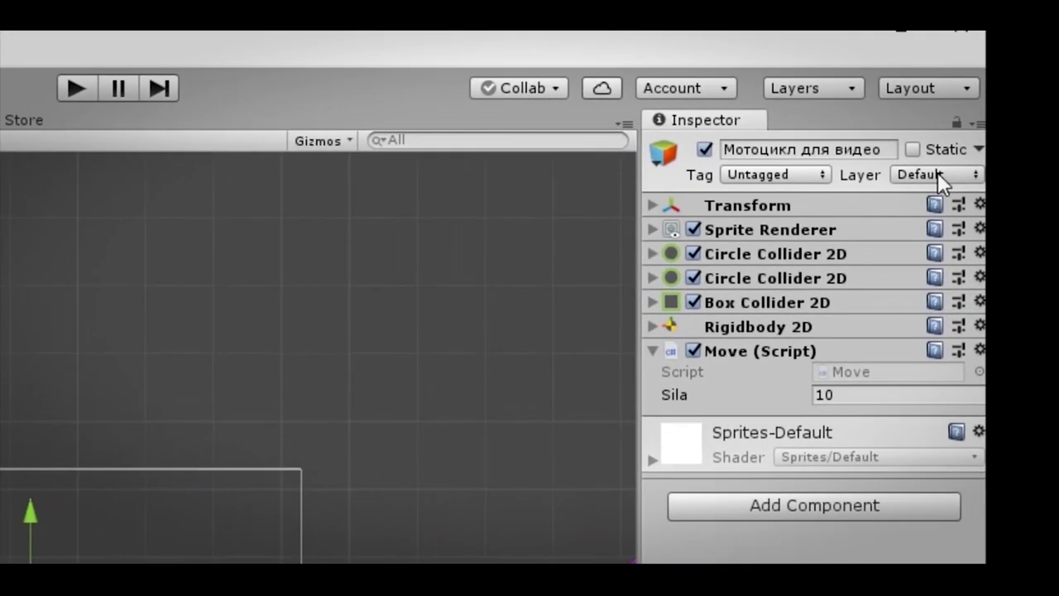
- Create User Layer 8 named 'Player' and put the motorcycle on it
{"action": "left_click", "coordinate": [1024, 146]}
{"action": "left_click", "coordinate": [958, 325]}
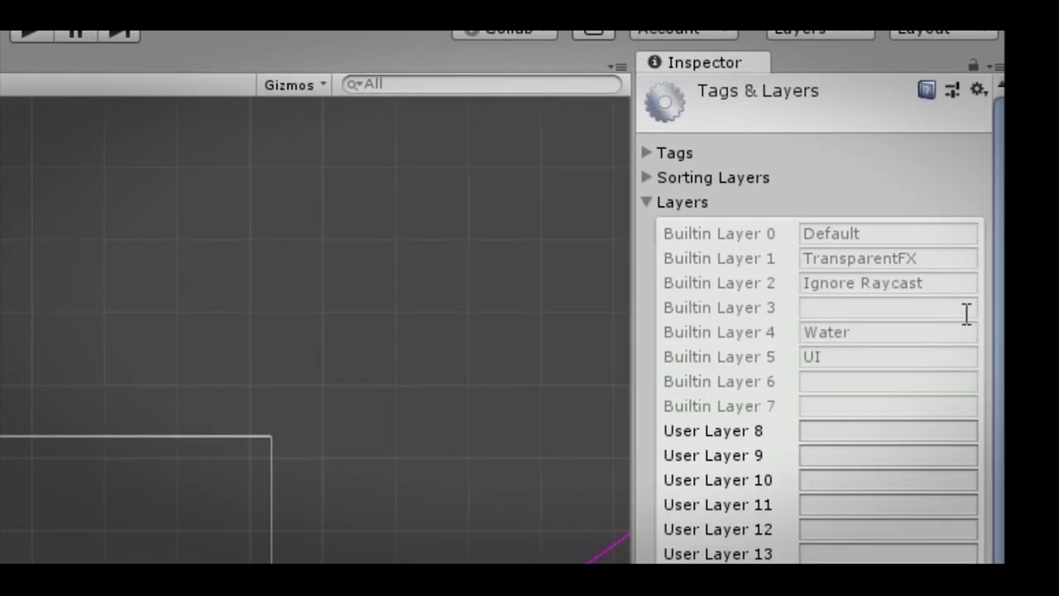
{"action": "left_click", "coordinate": [927, 429]}
{"action": "type", "text": "Pl"}
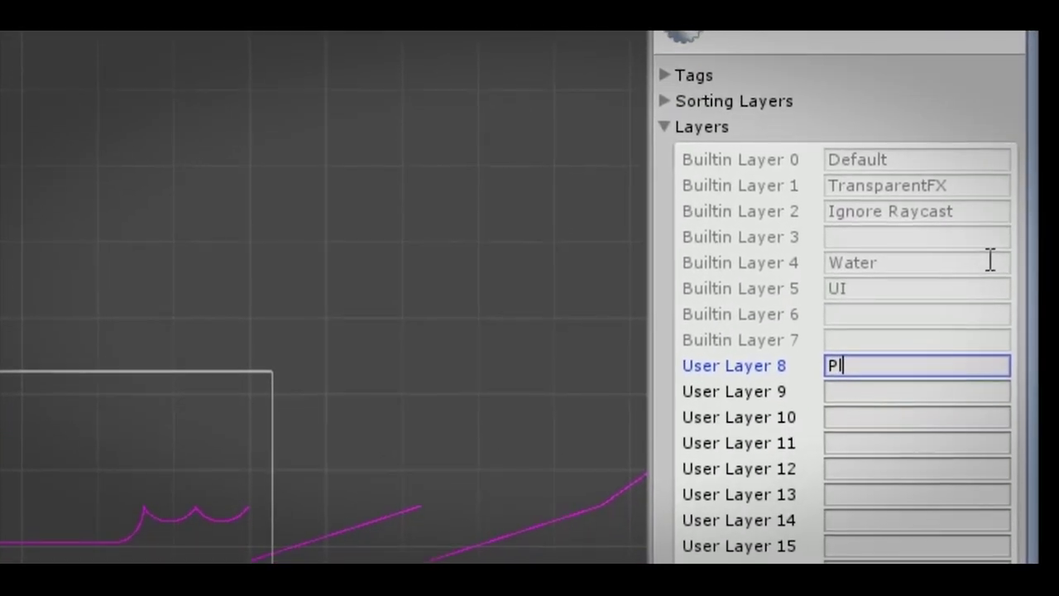
{"action": "type", "text": "ayer"}
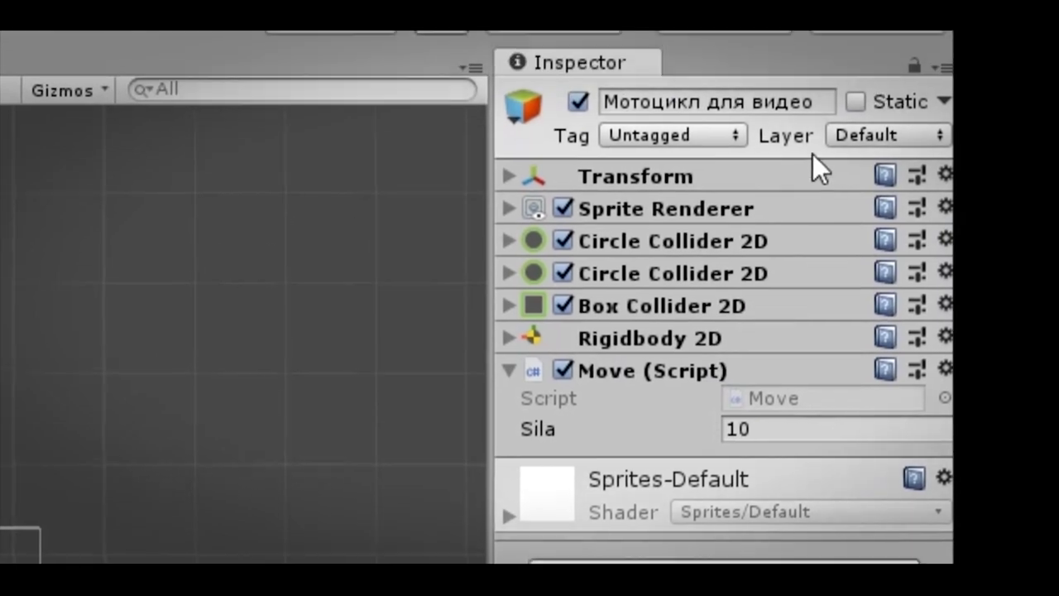
{"action": "left_click", "coordinate": [877, 137]}
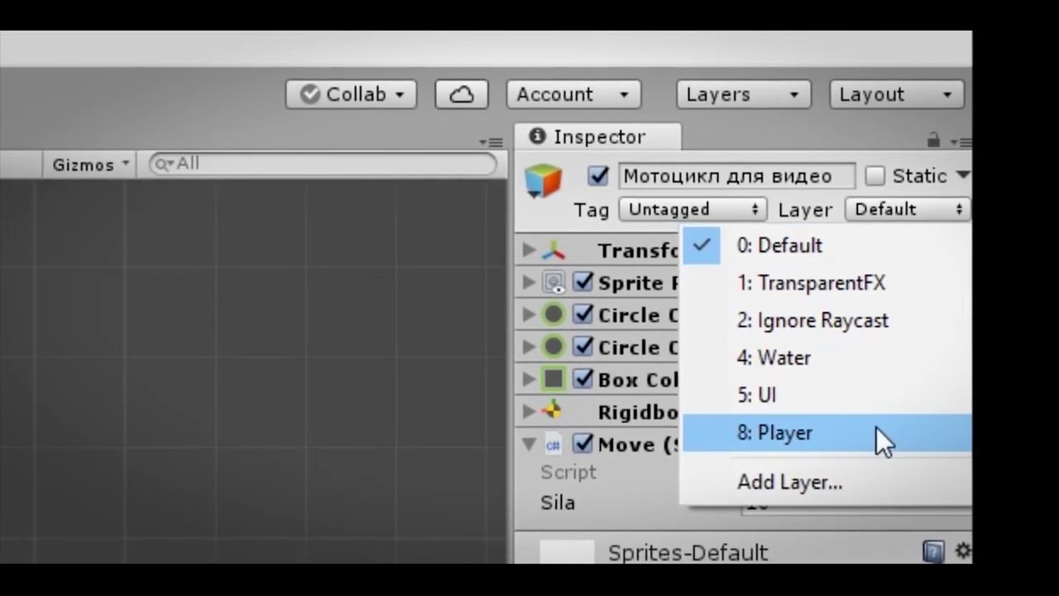
{"action": "left_click", "coordinate": [854, 362]}
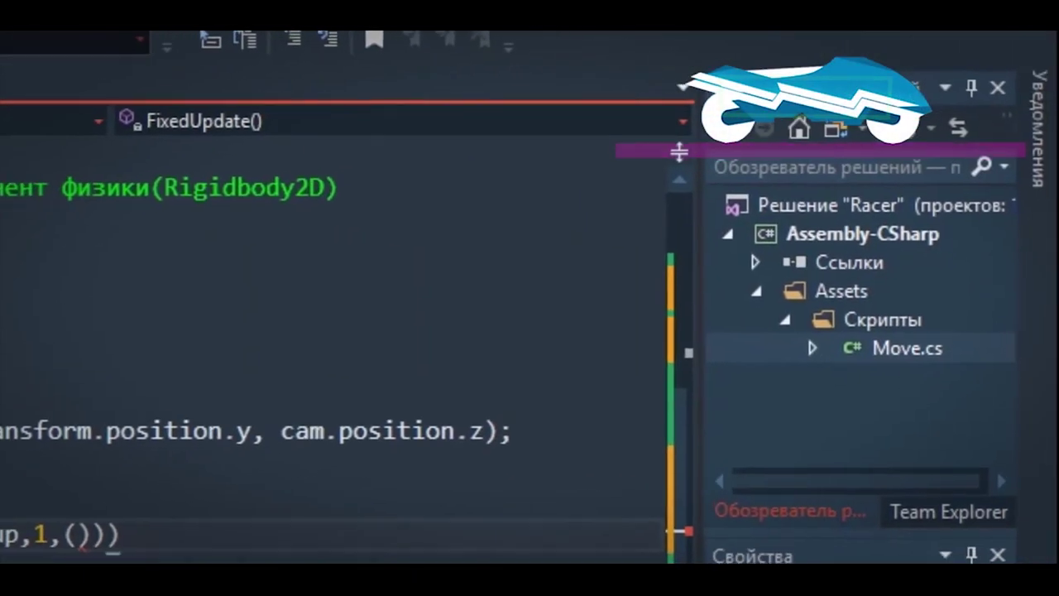
- Add the ~(1 << 8) layer mask to the Raycast so it ignores the Player layer
{"action": "type", "text": "1<<"}
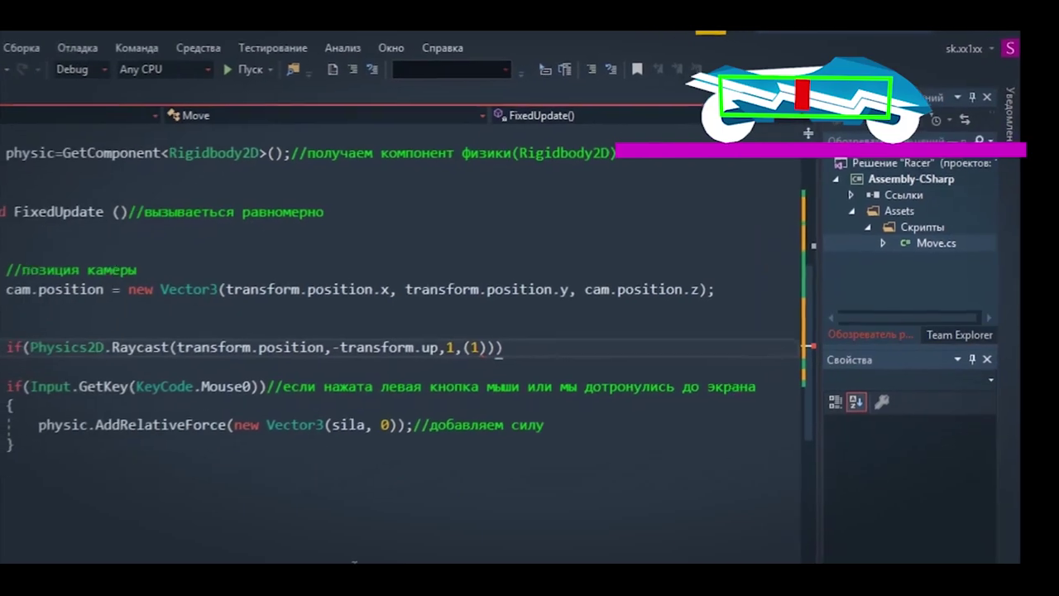
{"action": "type", "text": "8"}
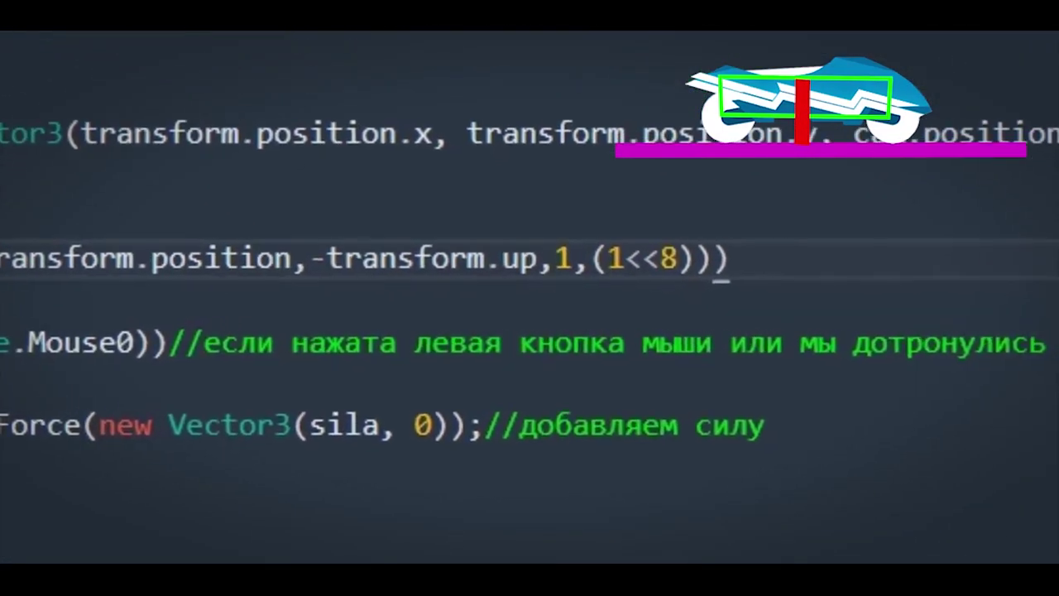
{"action": "type", "text": "~"}
{"action": "key", "text": "BackSpace"}
{"action": "key", "text": "Left"}
{"action": "type", "text": "~"}
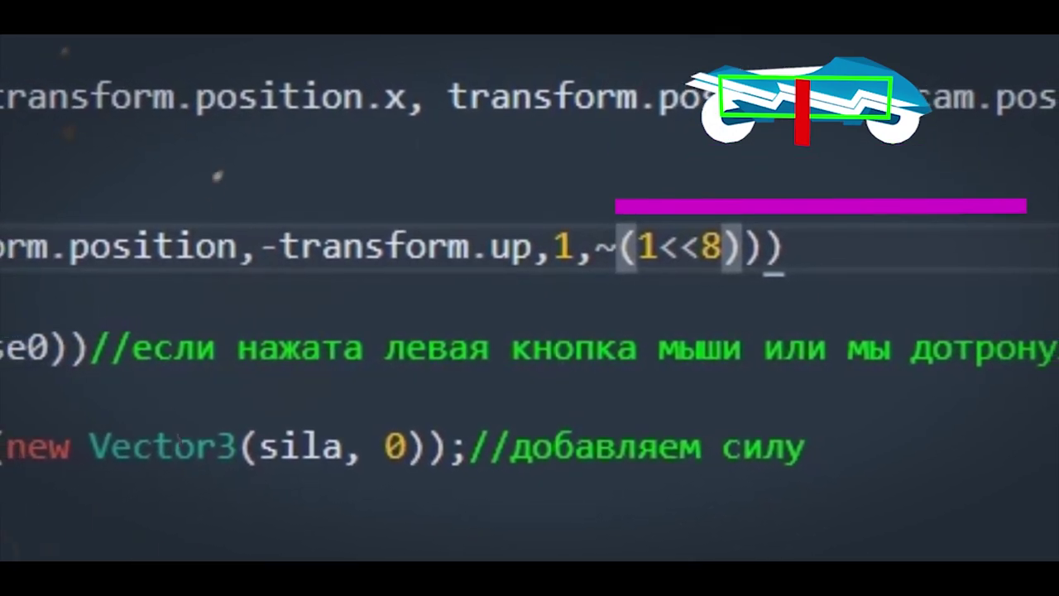
{"action": "left_click", "coordinate": [638, 265]}
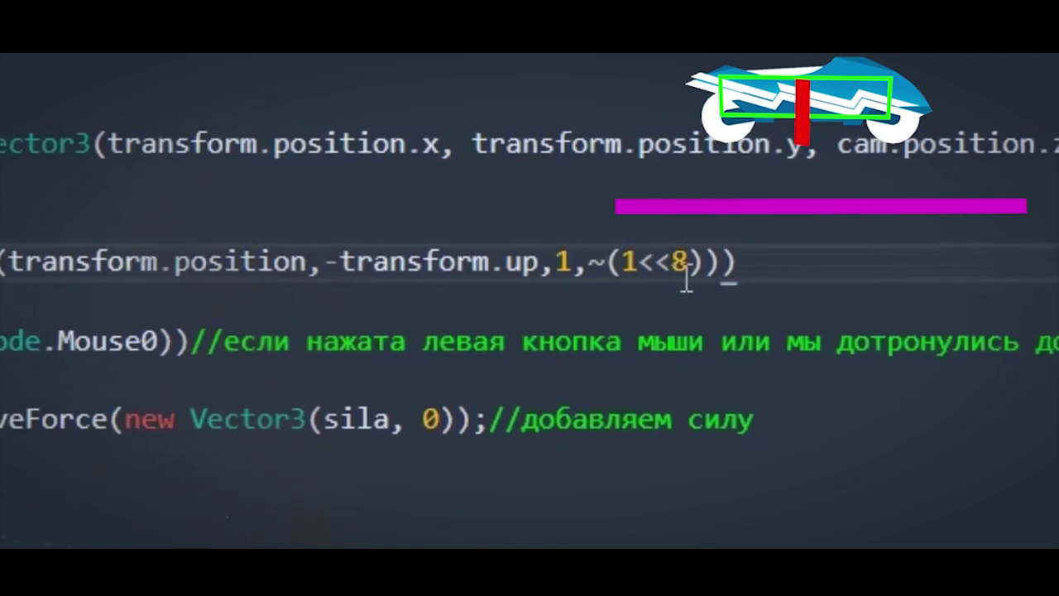
{"action": "left_click", "coordinate": [906, 294]}
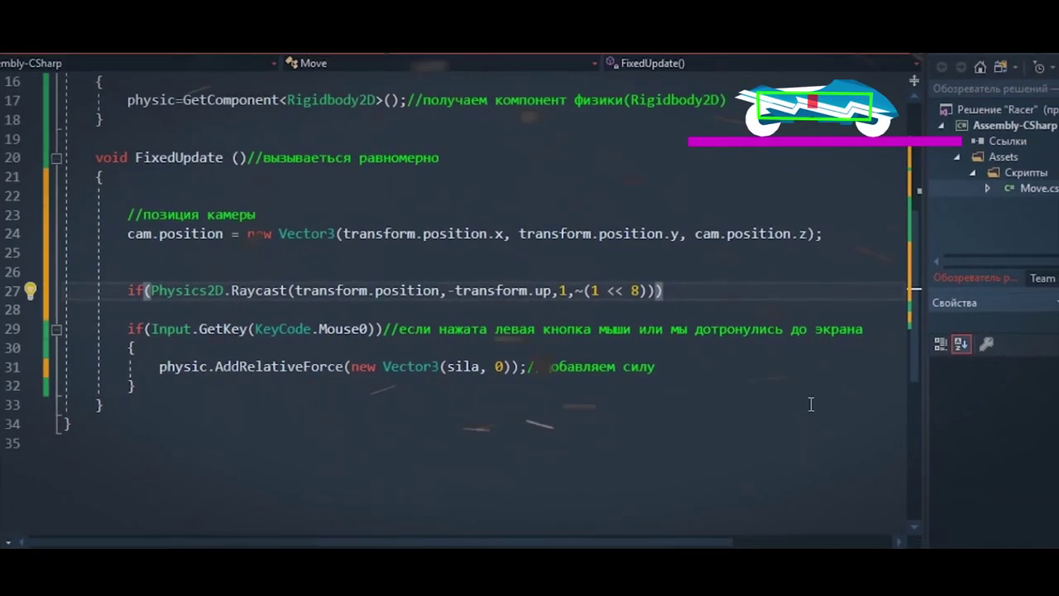
- Set isFly = false when the ray hits and isFly = true in an else block, with //если луч comments
{"action": "key", "text": "Return"}
{"action": "type", "text": "{"}
{"action": "key", "text": "Return"}
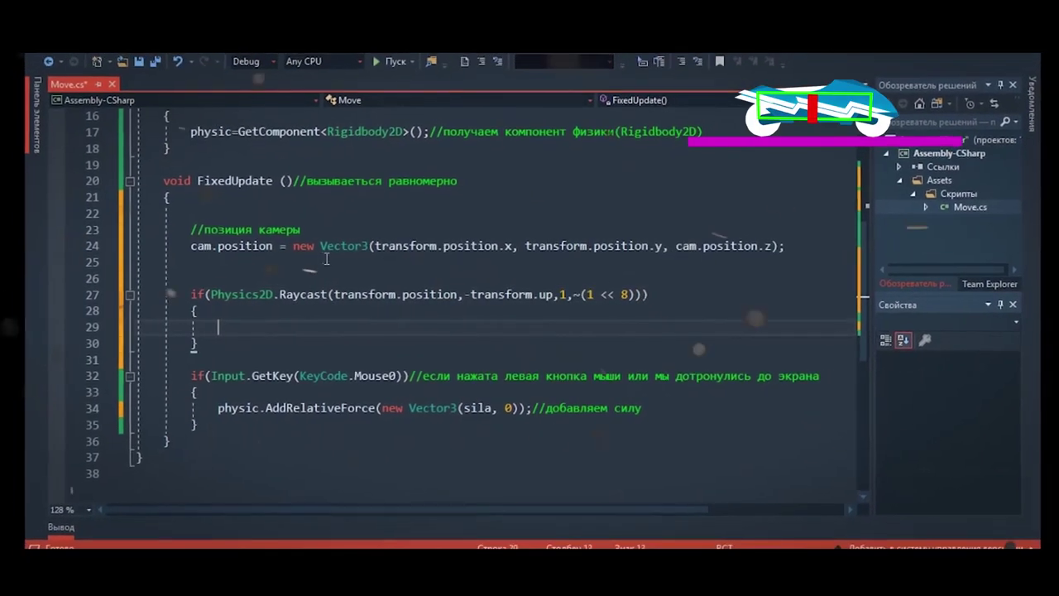
{"action": "left_click", "coordinate": [327, 278]}
{"action": "type", "text": "//если луч попал в припятвие то"}
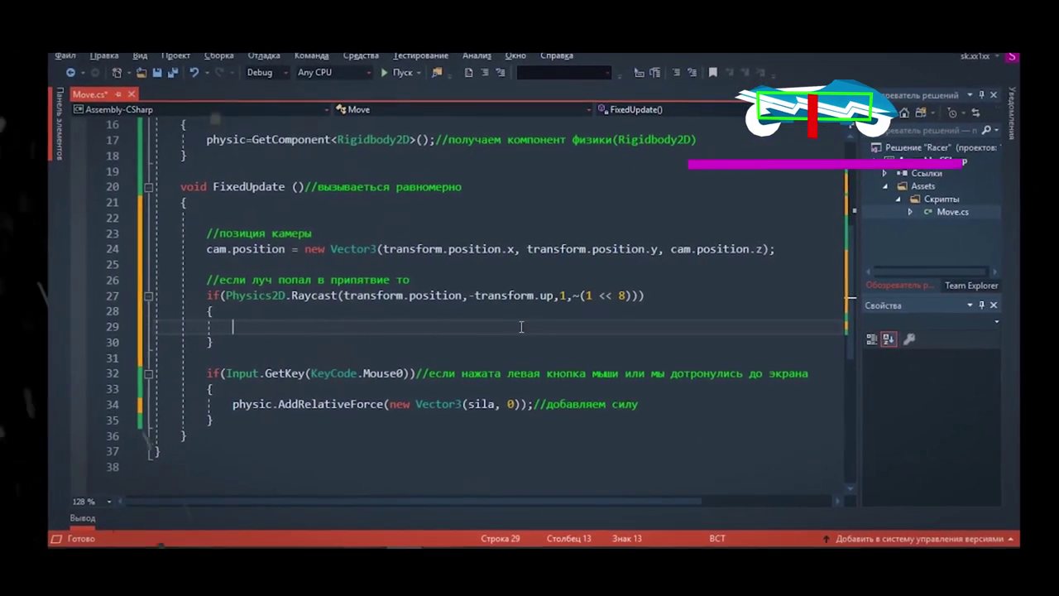
{"action": "type", "text": "ifFly=false;"}
{"action": "key", "text": "Return"}
{"action": "type", "text": "else {     isFly = true;"}
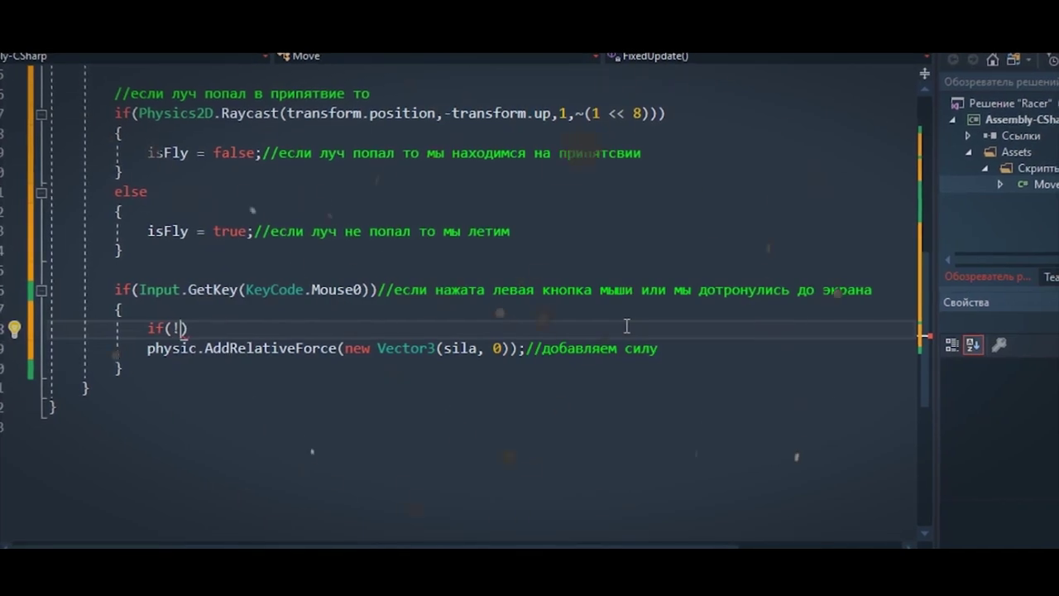
{"action": "type", "text": ")"}
{"action": "type", "text": "//если мы не летим то"}
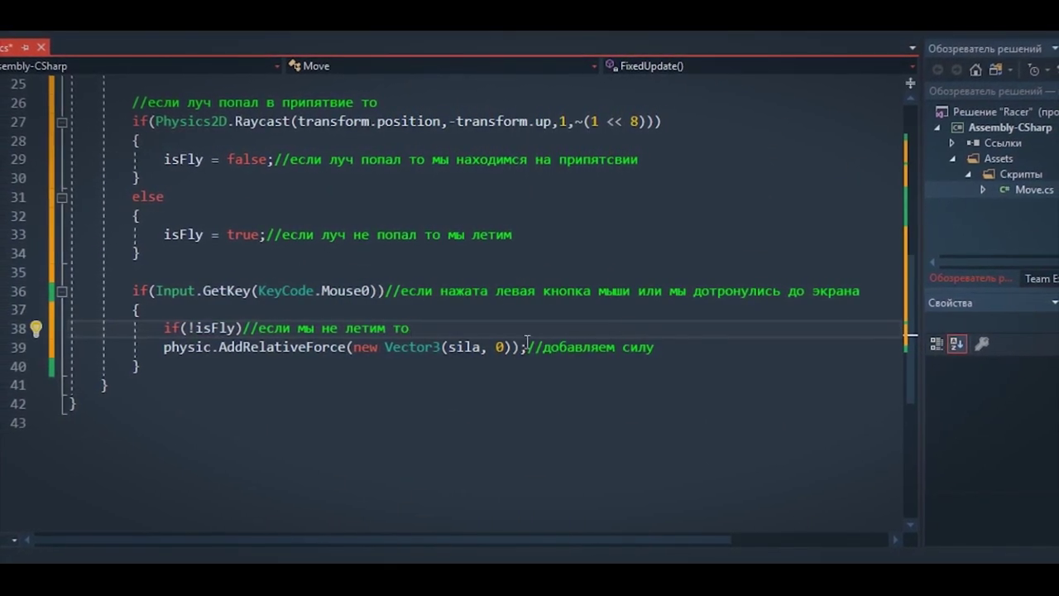
- Add an else branch that calls physic.AddTorque
{"action": "key", "text": "Return"}
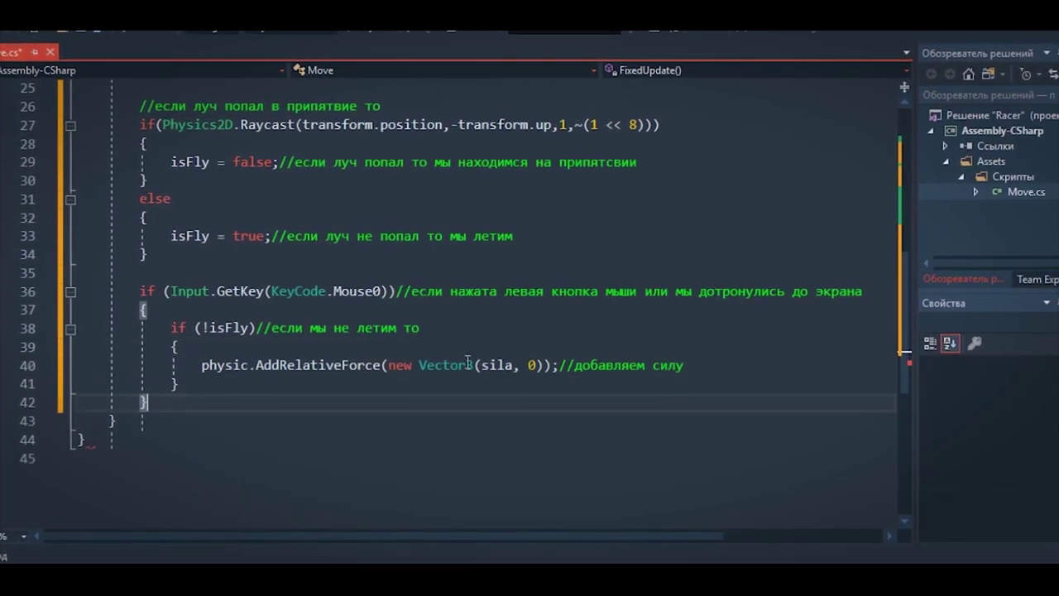
{"action": "type", "text": "else\\"}
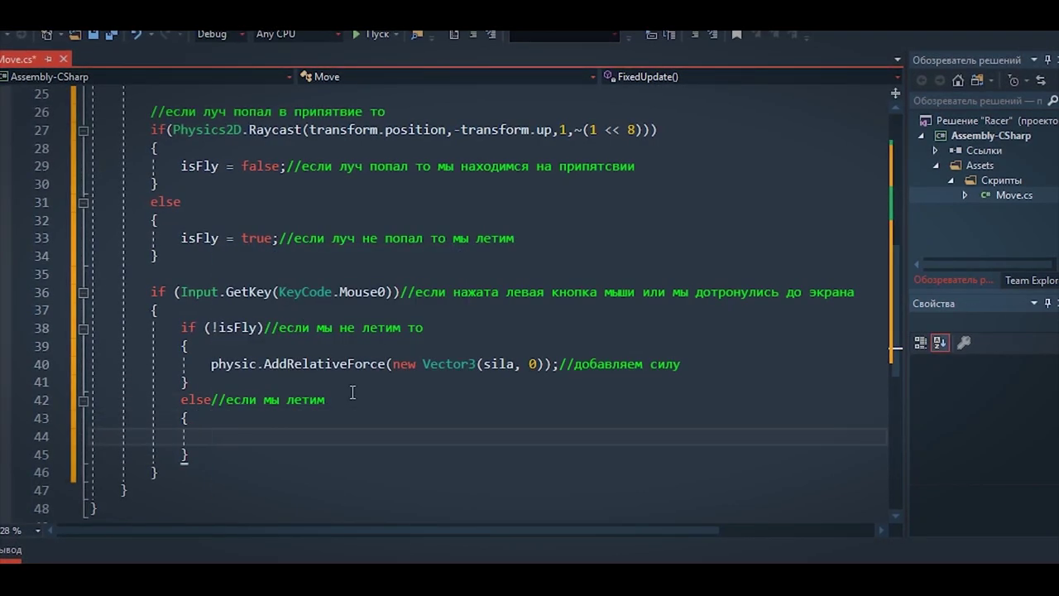
{"action": "type", "text": ".add"}
{"action": "key", "text": "Down"}
{"action": "key", "text": "Down"}
{"action": "key", "text": "Down"}
{"action": "double_click", "coordinate": [348, 396]}
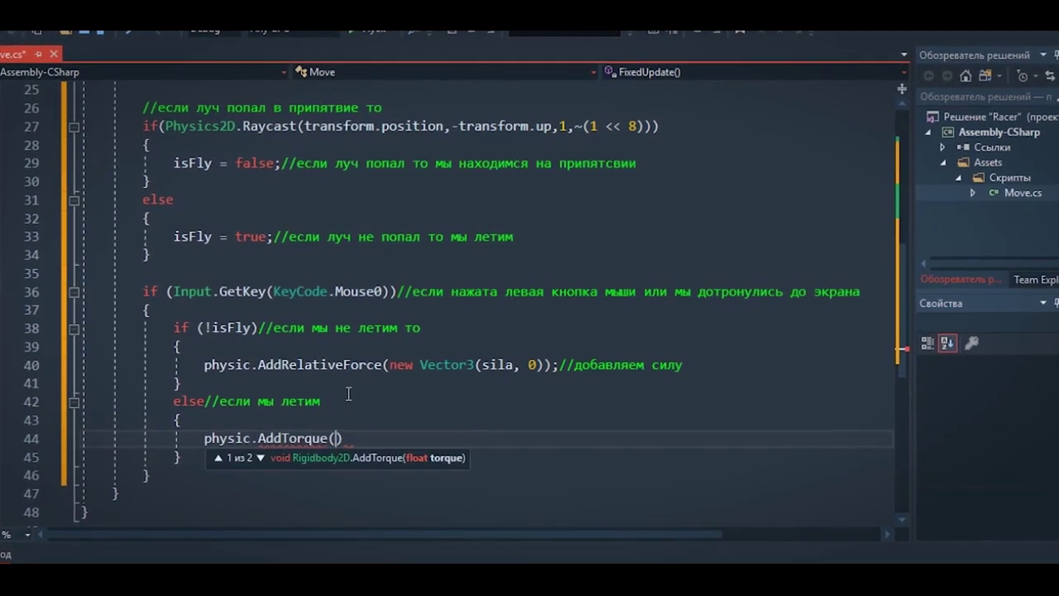
- Declare the public float vrashenie field and pass vrashenie to AddTorque
{"action": "scroll", "coordinate": [322, 356], "scroll_direction": "up", "scroll_amount": 8}
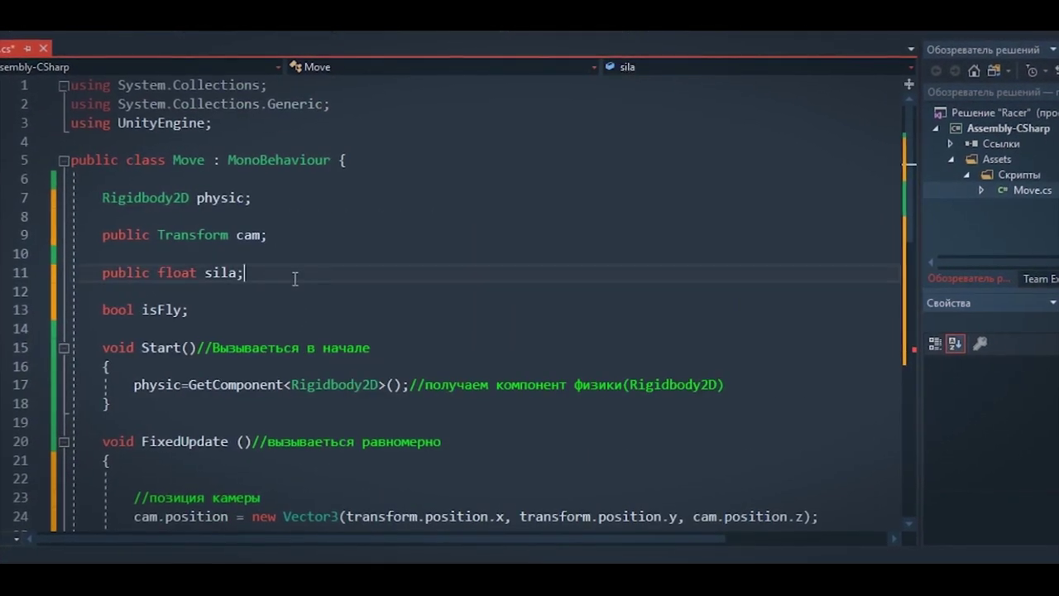
{"action": "key", "text": "Return"}
{"action": "key", "text": "Return"}
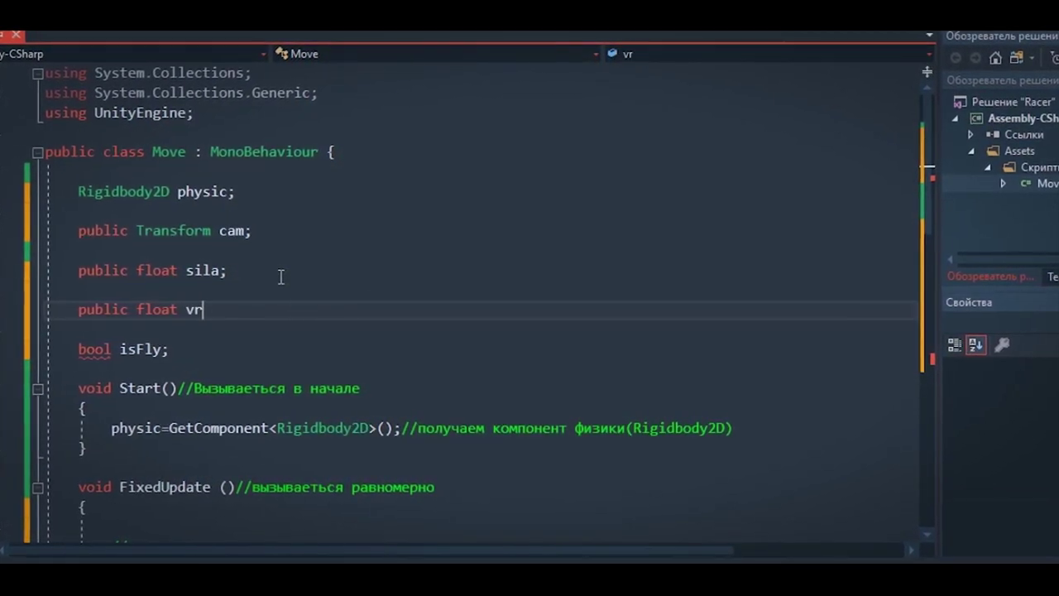
{"action": "type", "text": "public float"}
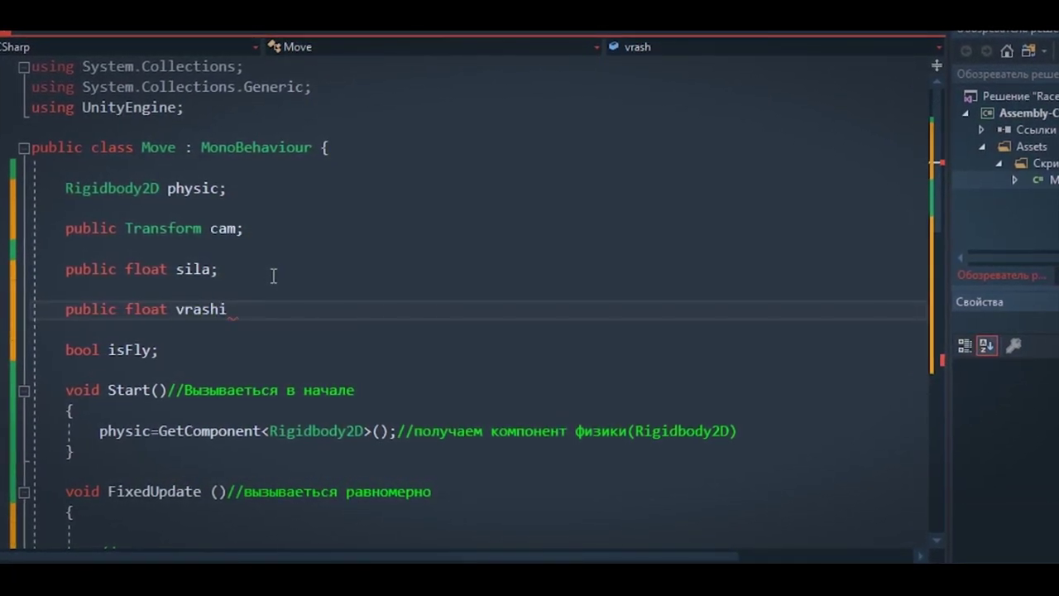
{"action": "type", "text": "vrashenie"}
{"action": "scroll", "coordinate": [270, 275], "scroll_direction": "down", "scroll_amount": 10}
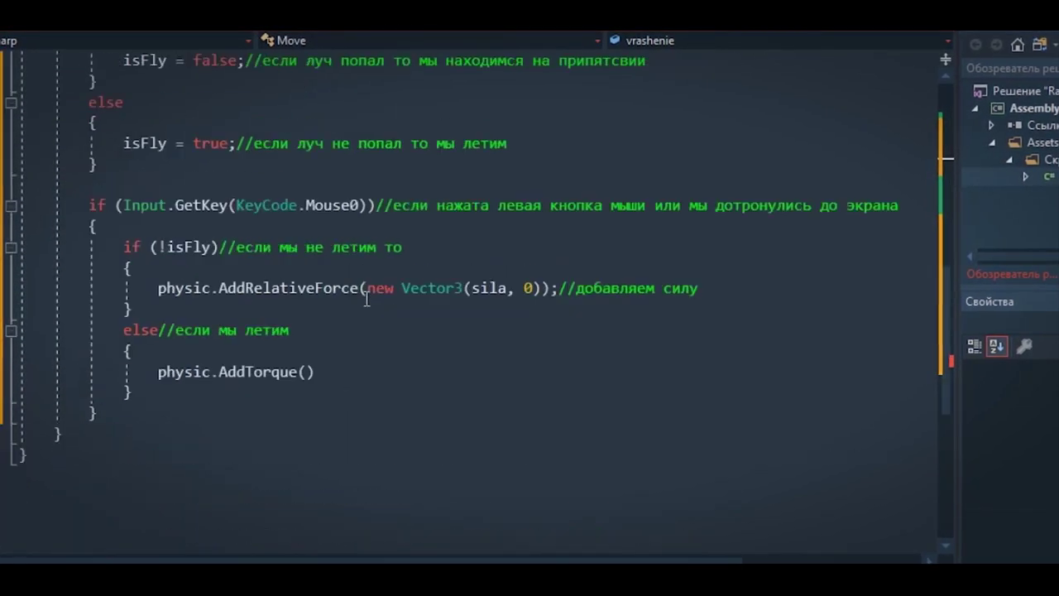
{"action": "left_click", "coordinate": [345, 246]}
{"action": "type", "text": "vrashenie"}
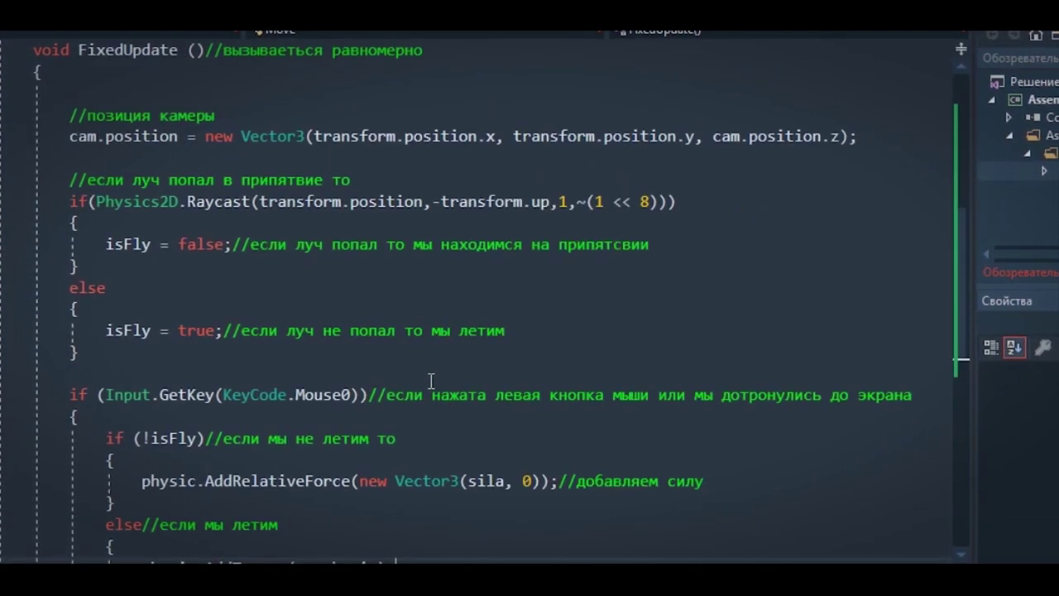
{"action": "scroll", "coordinate": [430, 380], "scroll_direction": "up", "scroll_amount": 5}
{"action": "scroll", "coordinate": [430, 380], "scroll_direction": "up", "scroll_amount": 2}
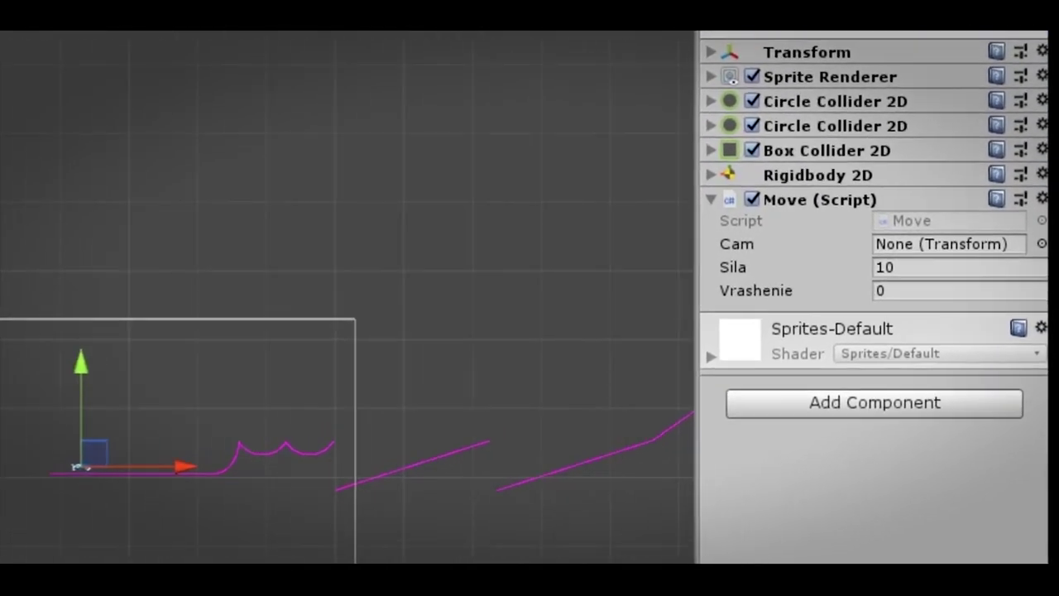
- Assign Камера to the Move script's Cam field and test-ride the bike
{"action": "left_click_drag", "start_coordinate": [889, 227], "coordinate": [1014, 232]}
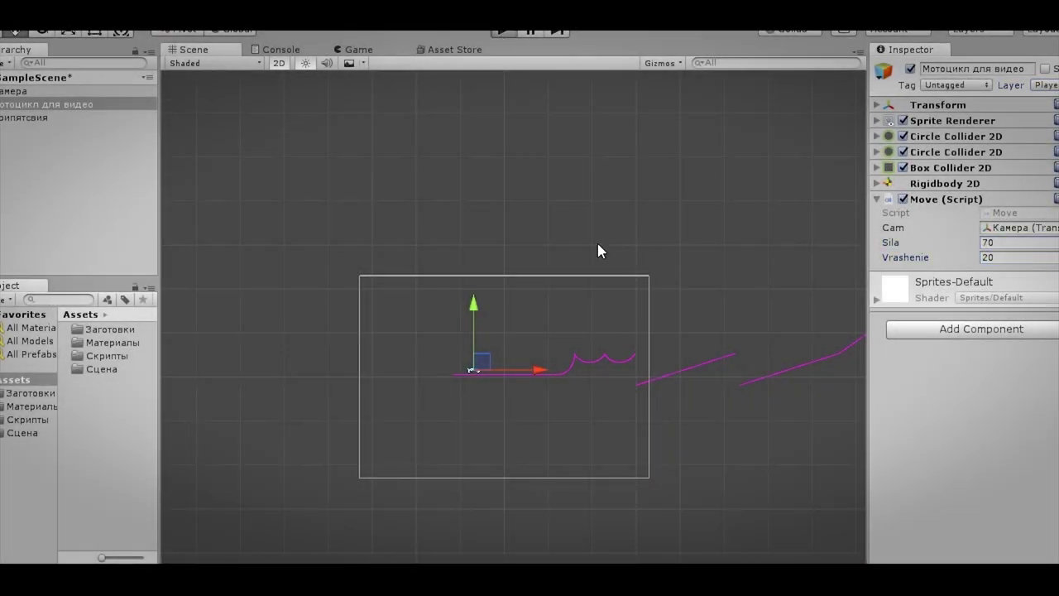
{"action": "key", "text": "ctrl+p"}
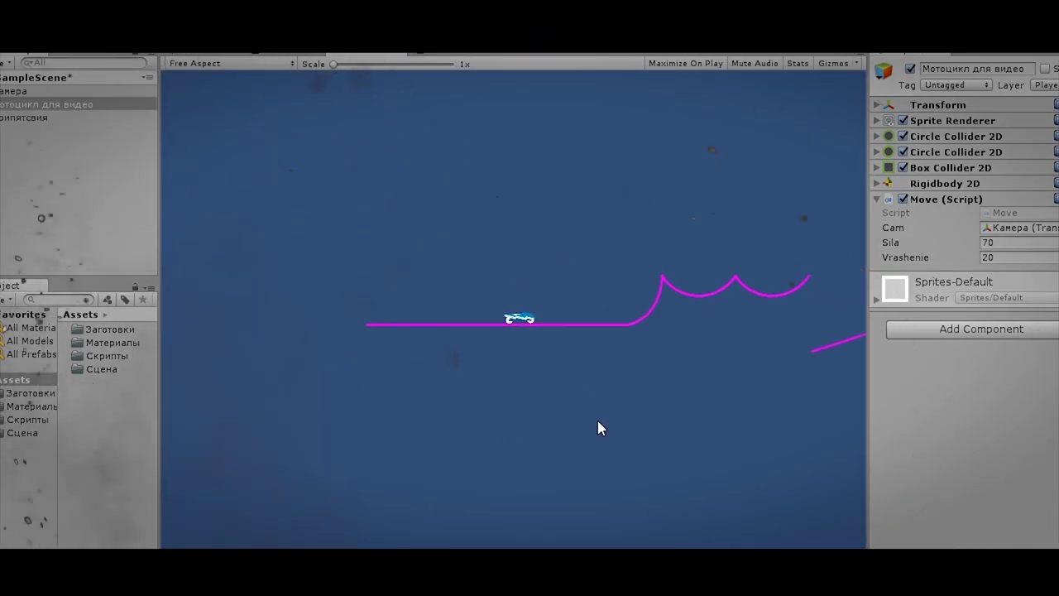
{"action": "key", "text": "Right"}
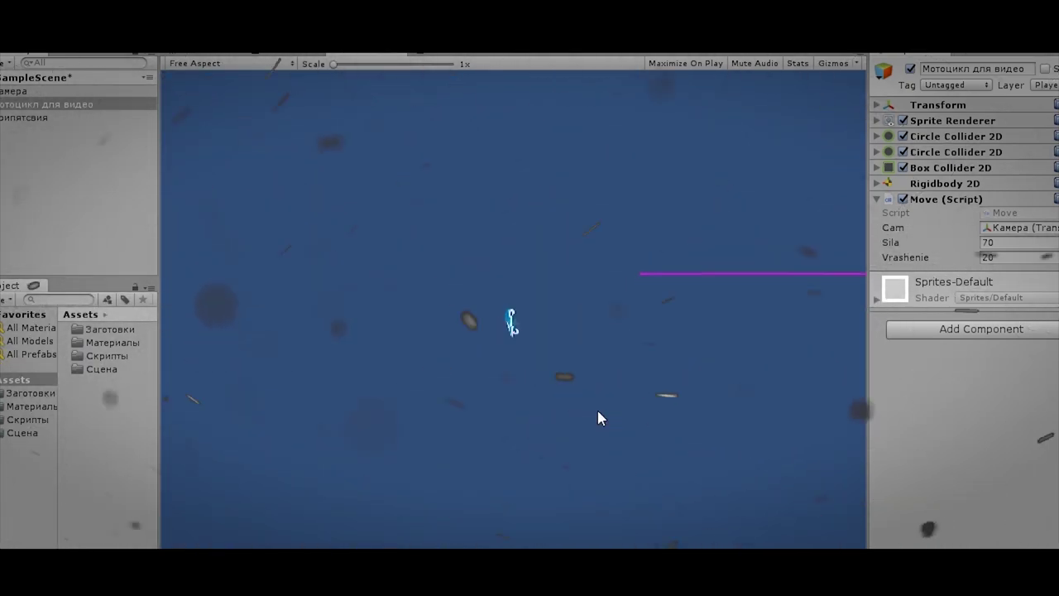
- Stop Play mode and start a new line in Move.cs for another field
{"action": "left_click", "coordinate": [503, 41]}
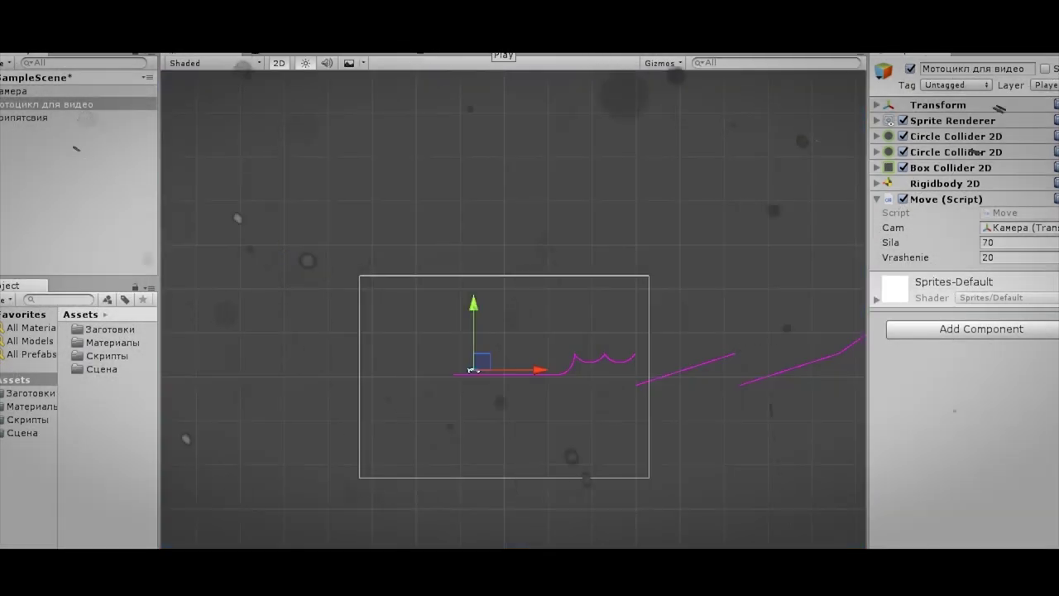
{"action": "left_click", "coordinate": [331, 239]}
{"action": "key", "text": "Return"}
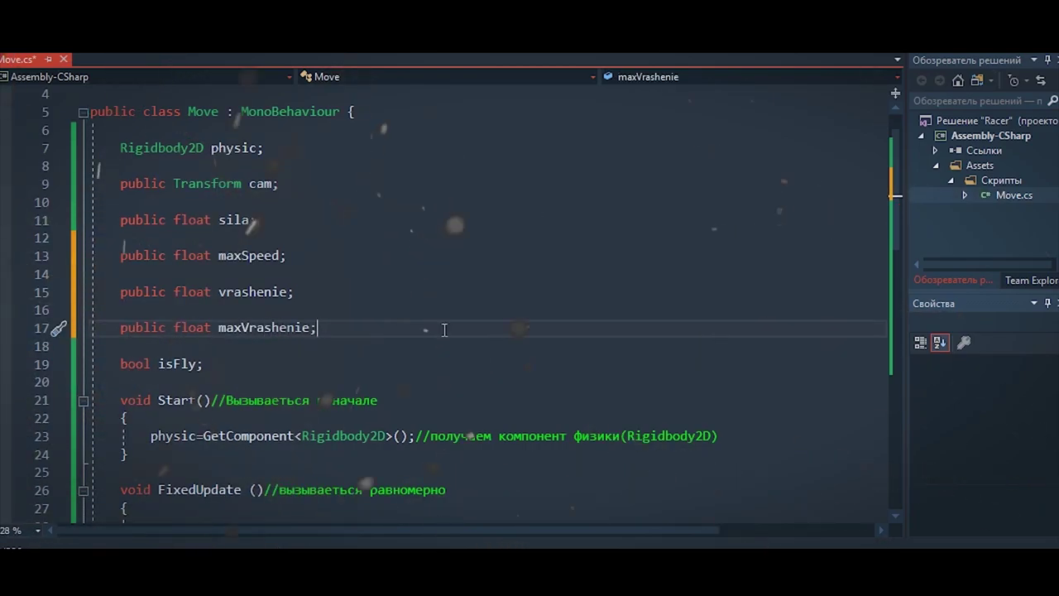
- In Move.cs, wrap AddRelativeForce in 'if (physic.velocity.x < maxSpeed)' and begin an if before AddTorque
{"action": "scroll", "coordinate": [327, 287], "scroll_direction": "down", "scroll_amount": 10}
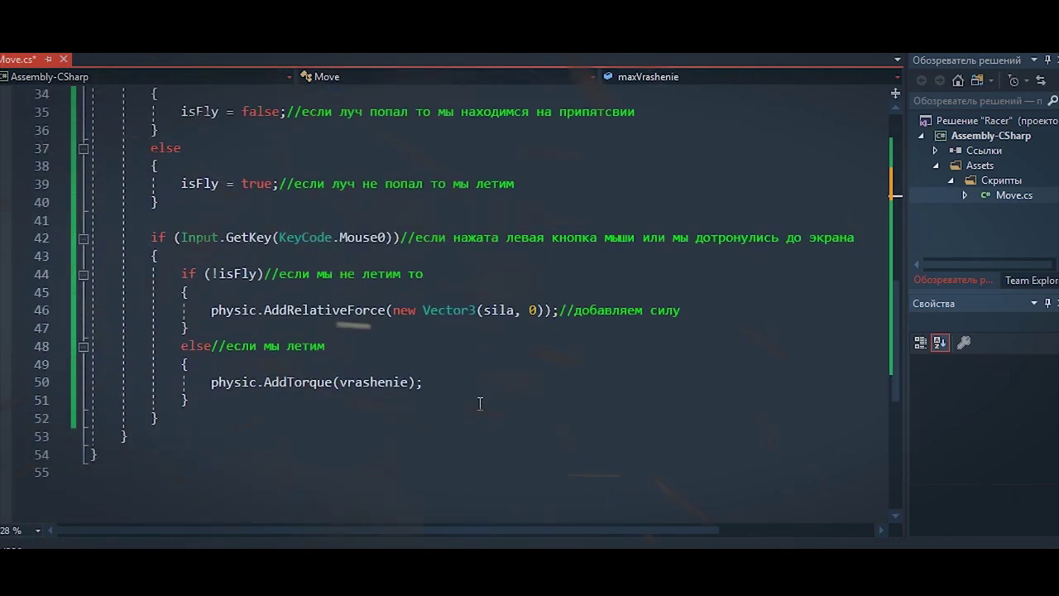
{"action": "scroll", "coordinate": [414, 426], "scroll_direction": "down", "scroll_amount": 1}
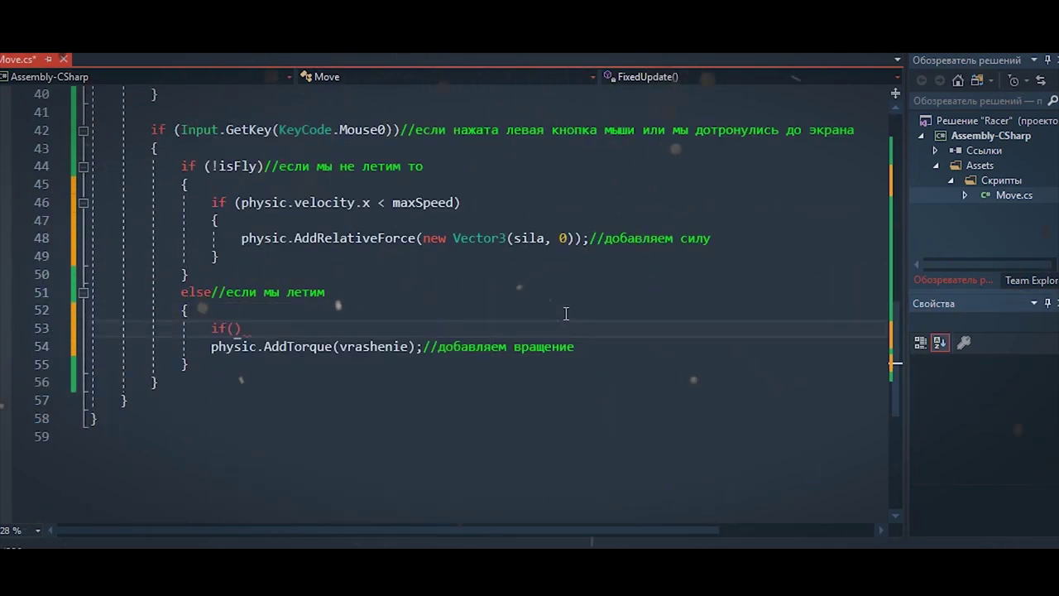
{"action": "left_click", "coordinate": [653, 350]}
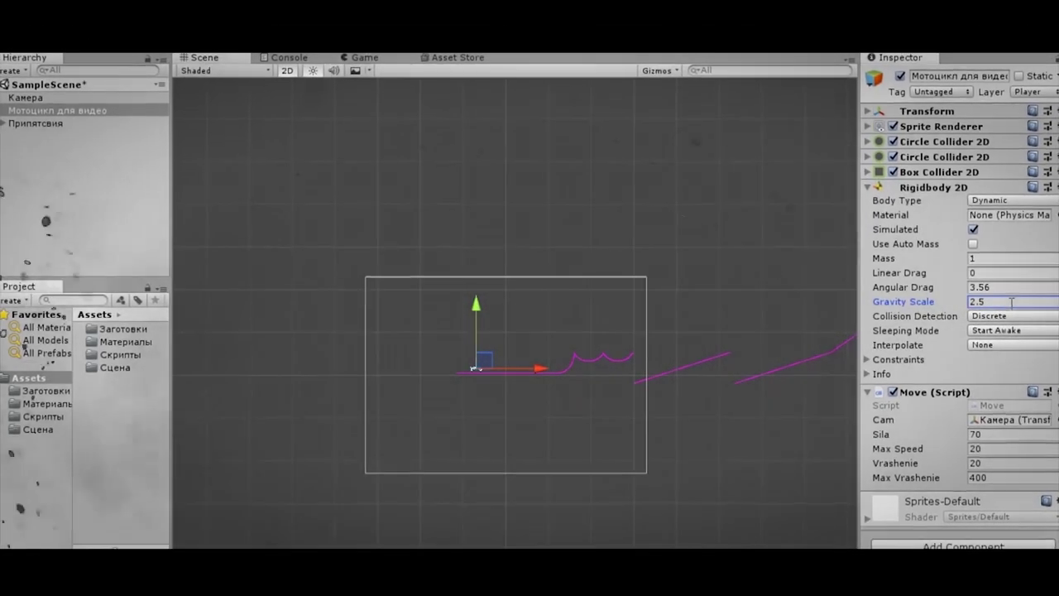
- Set the motorcycle's Rigidbody 2D Collision Detection to Continuous and test-drive it over the humps
{"action": "left_click", "coordinate": [1005, 315]}
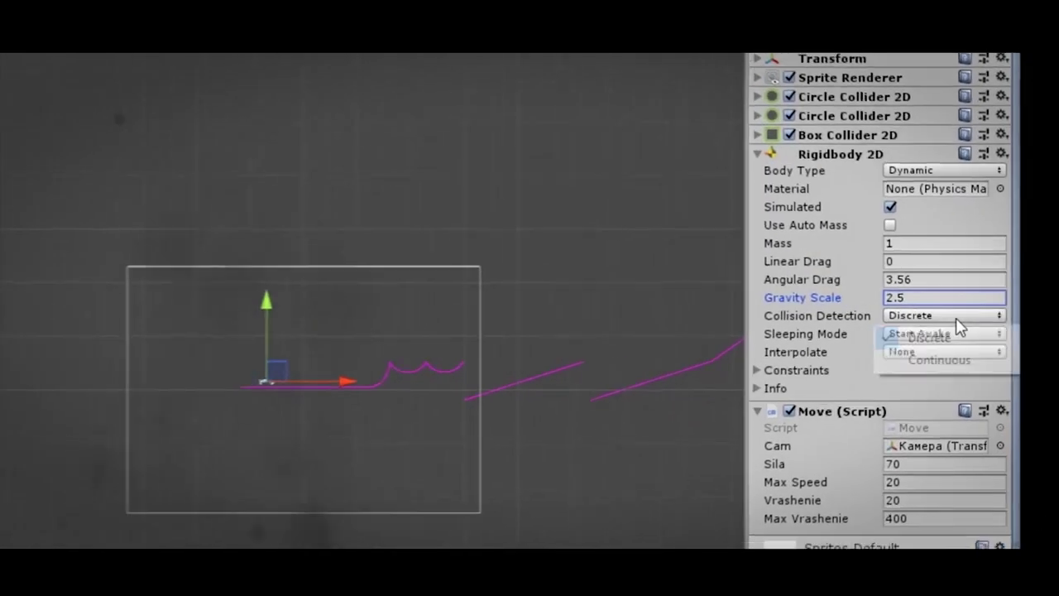
{"action": "left_click", "coordinate": [935, 405]}
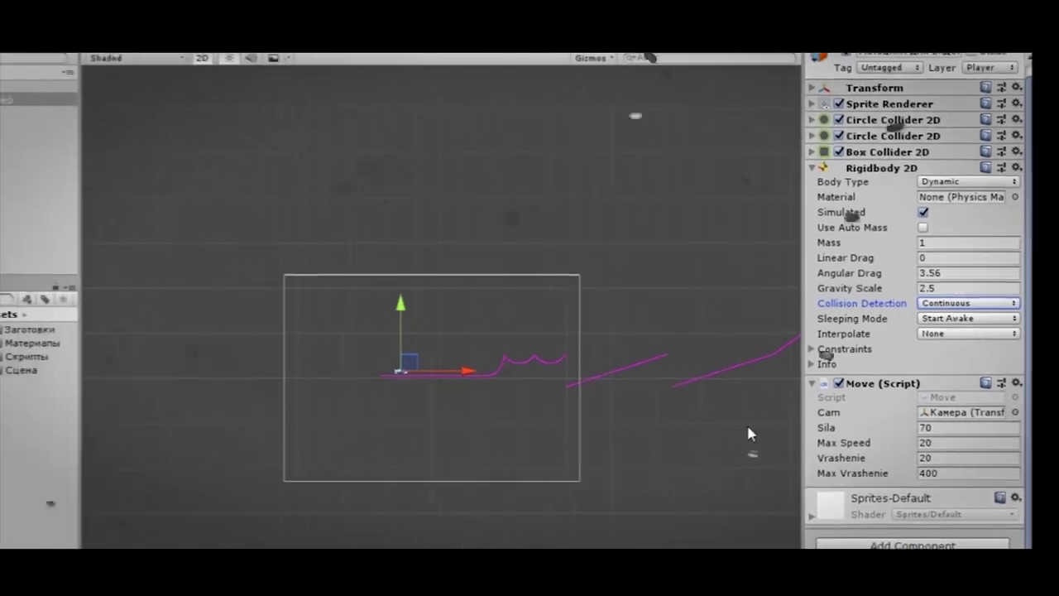
{"action": "key", "text": "ctrl+p"}
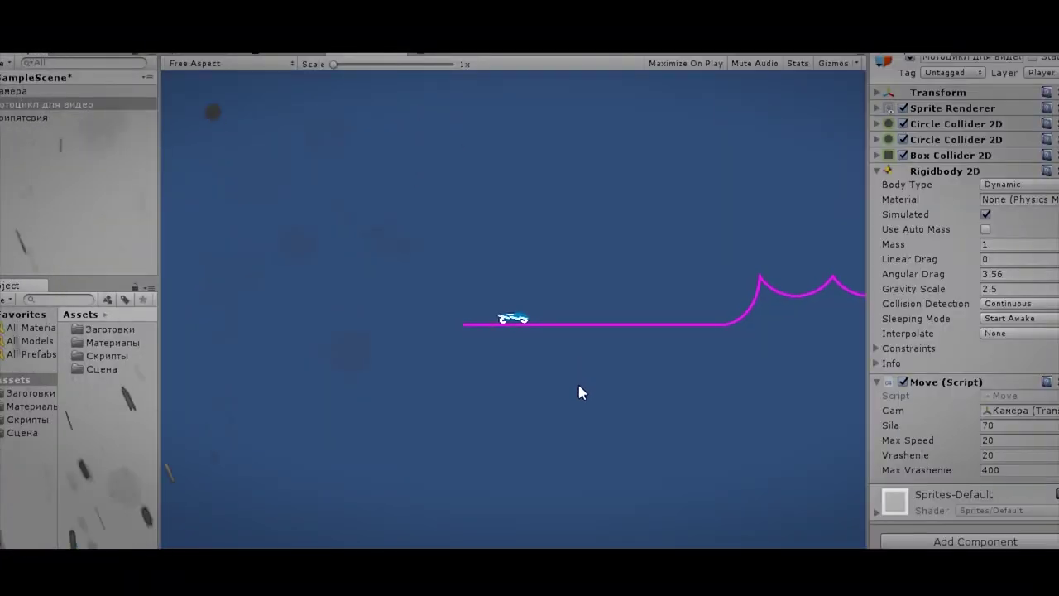
{"action": "key", "text": "Right"}
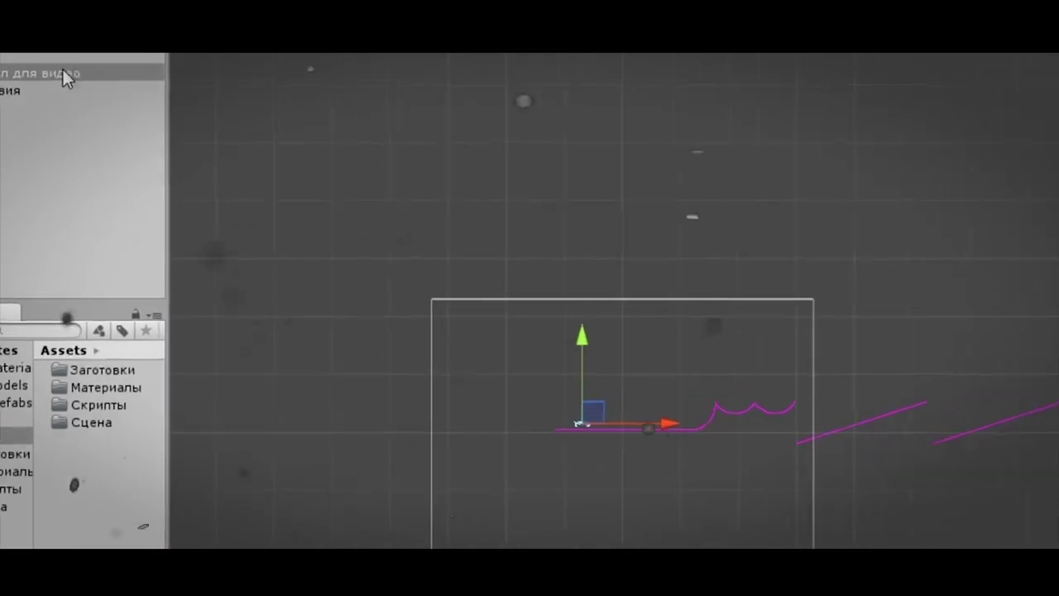
- Create an empty child under the motorcycle named для проигрыша
{"action": "right_click", "coordinate": [97, 111]}
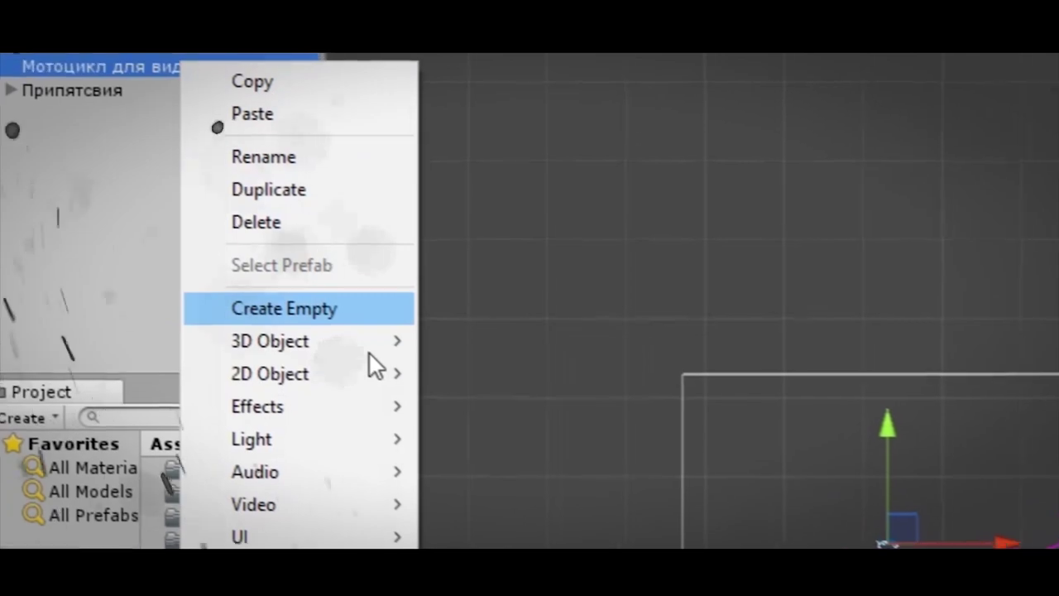
{"action": "left_click", "coordinate": [370, 308]}
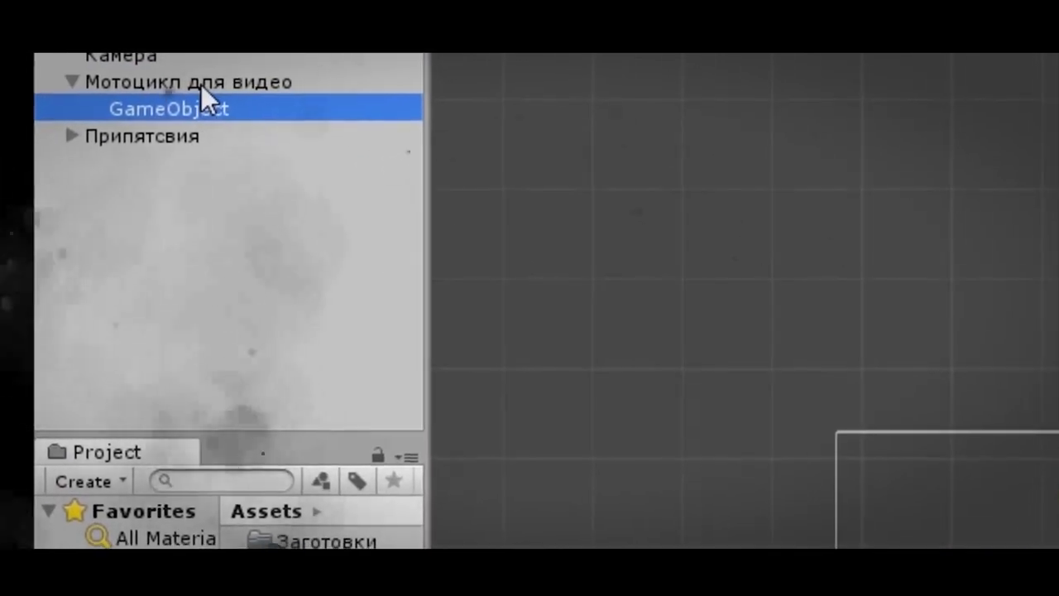
{"action": "left_click", "coordinate": [194, 86]}
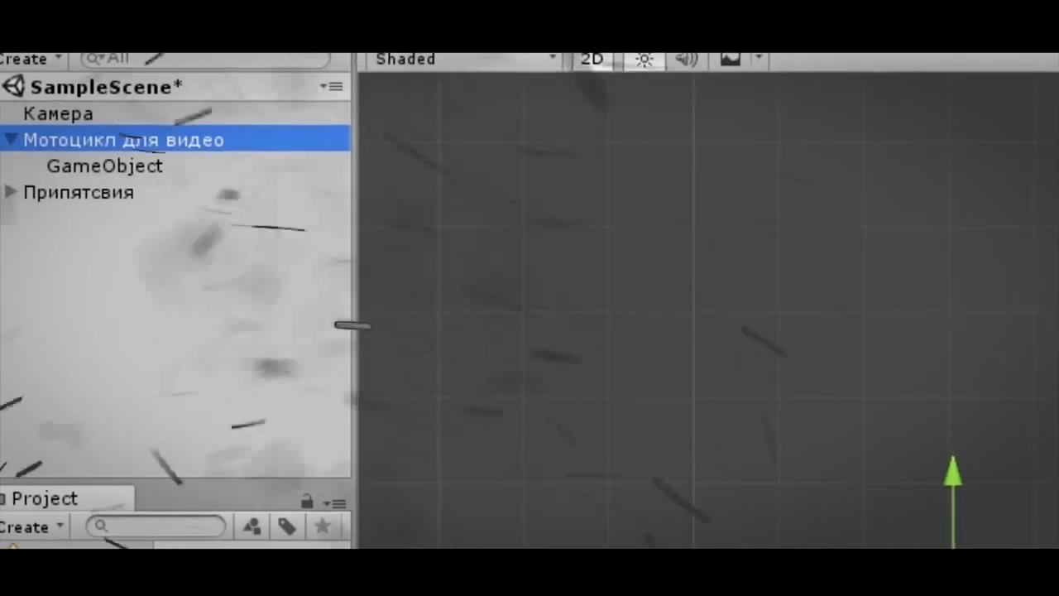
{"action": "left_click", "coordinate": [170, 175]}
{"action": "key", "text": "F2"}
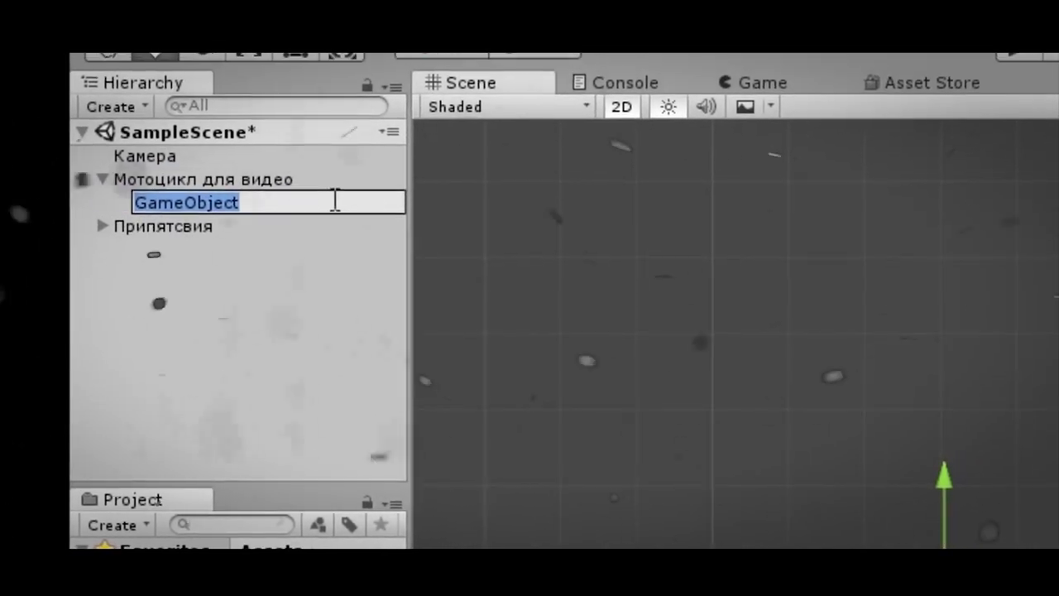
{"action": "type", "text": "д"}
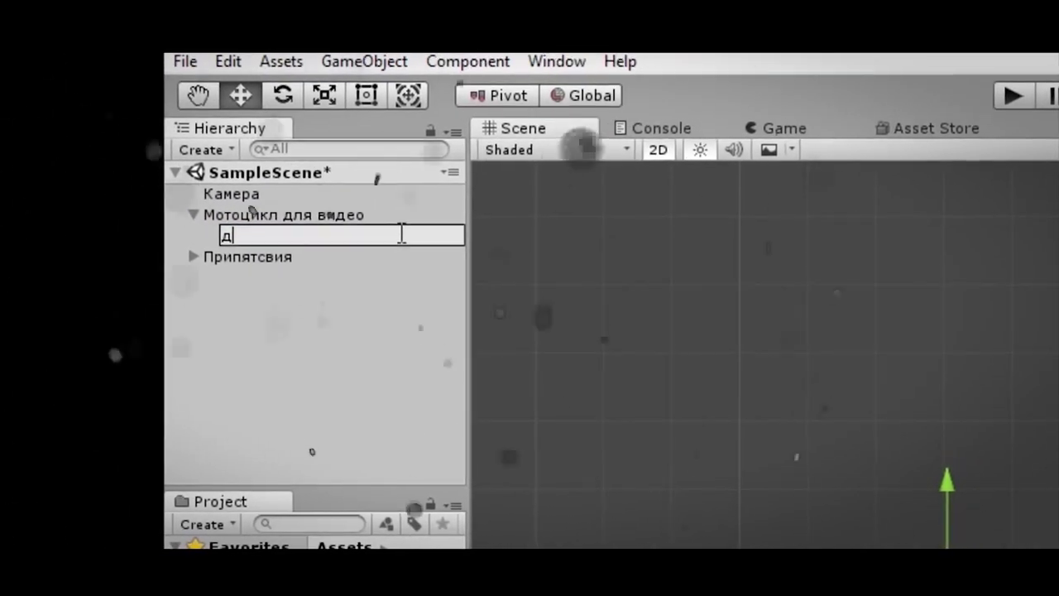
{"action": "type", "text": "ля проиг"}
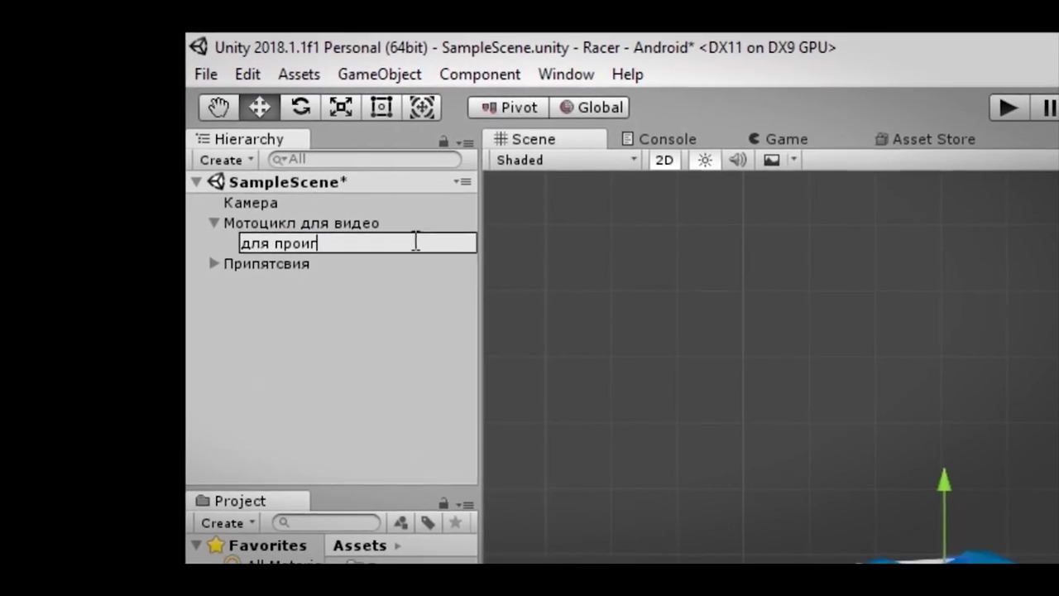
{"action": "type", "text": "рыша"}
{"action": "key", "text": "Return"}
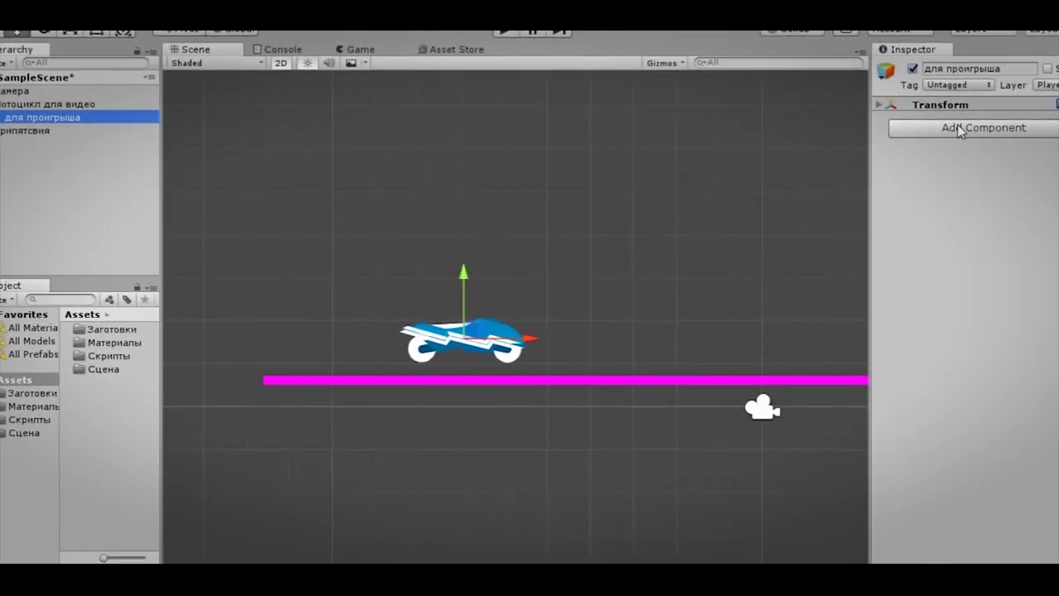
- Add a Box Collider 2D to для проигрыша as a thin strip across the bike's top
{"action": "left_click", "coordinate": [958, 128]}
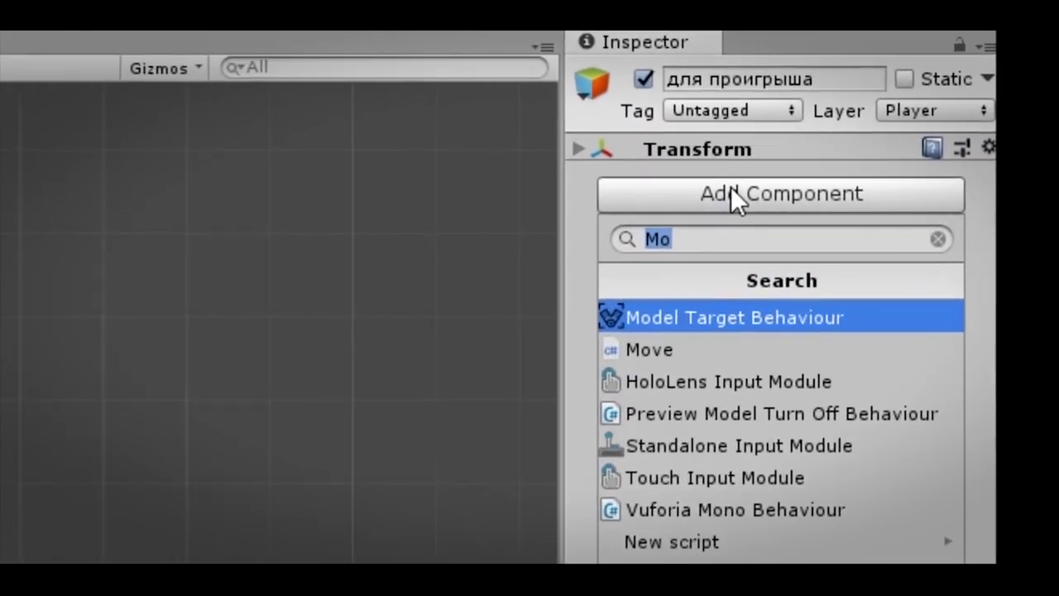
{"action": "type", "text": "ищ"}
{"action": "key", "text": "BackSpace"}
{"action": "key", "text": "BackSpace"}
{"action": "type", "text": "bo"}
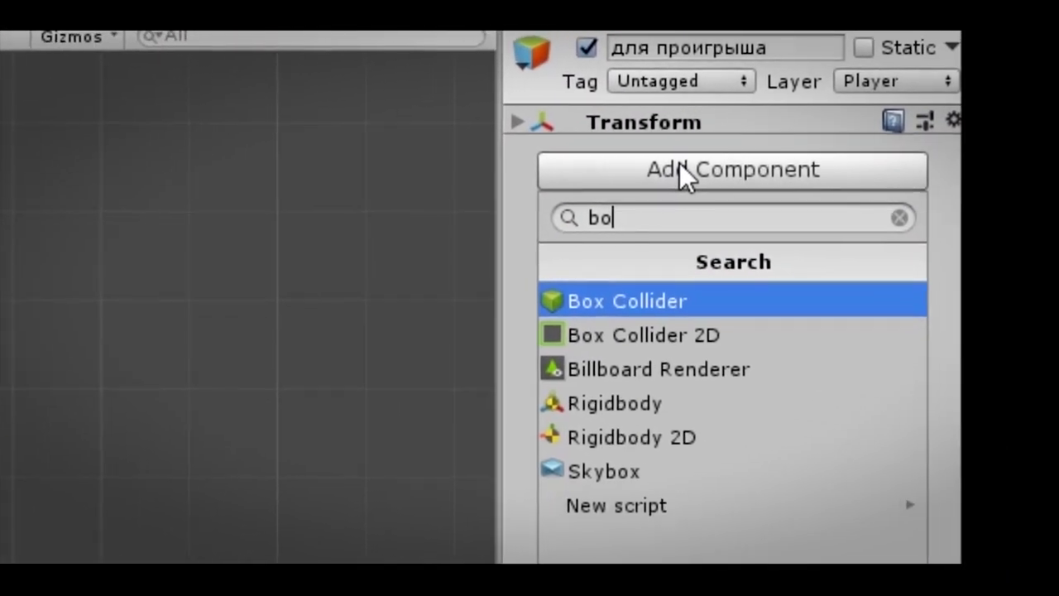
{"action": "key", "text": "Escape"}
{"action": "left_click", "coordinate": [381, 196]}
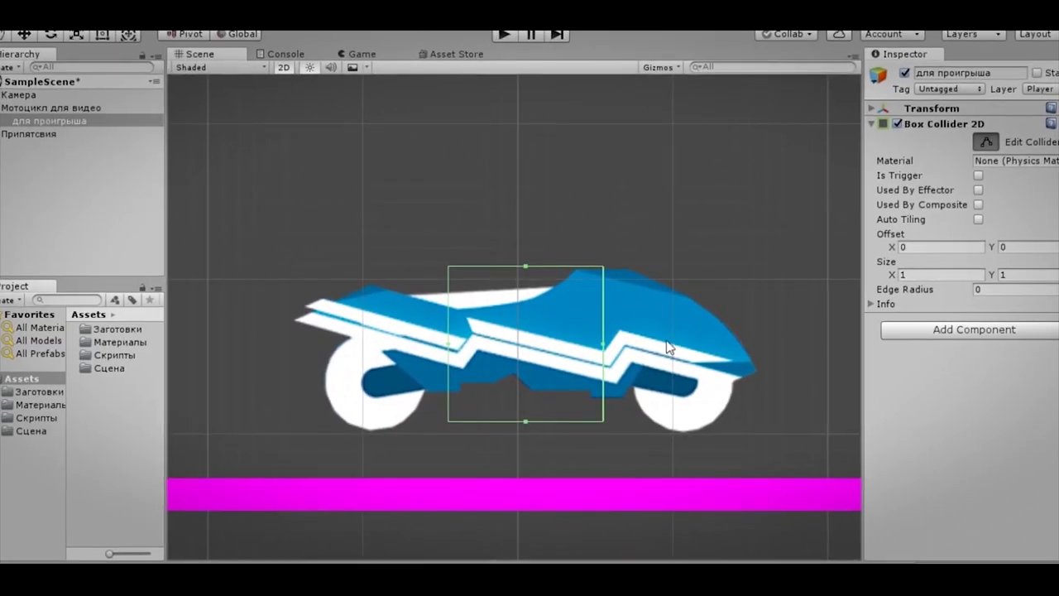
{"action": "left_click_drag", "start_coordinate": [524, 420], "coordinate": [527, 293]}
{"action": "left_click_drag", "start_coordinate": [458, 298], "coordinate": [423, 298]}
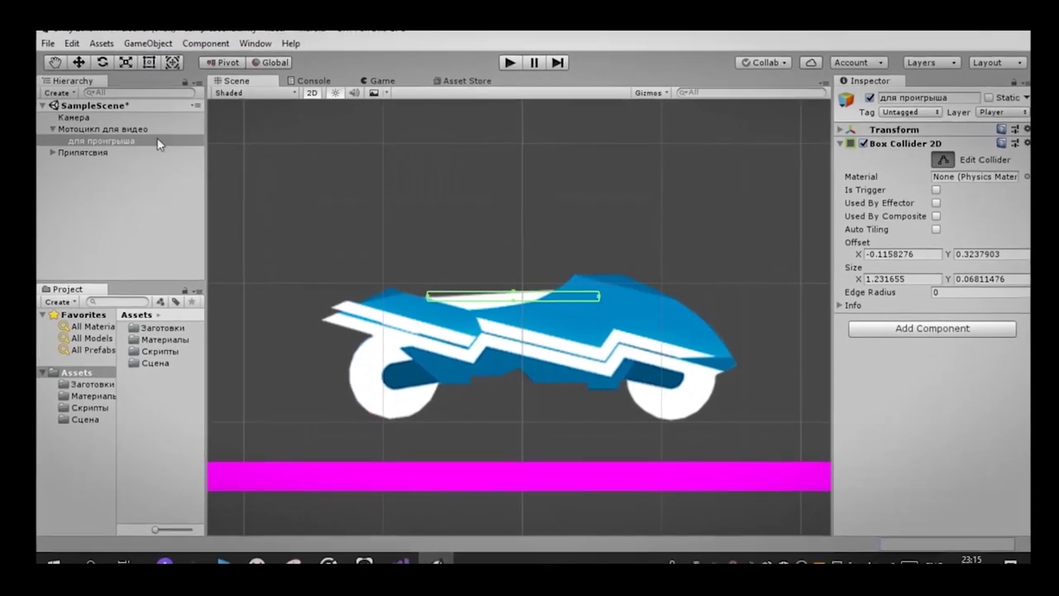
- Create a C# script named GameOver in the Скрипты folder
{"action": "left_click", "coordinate": [103, 129]}
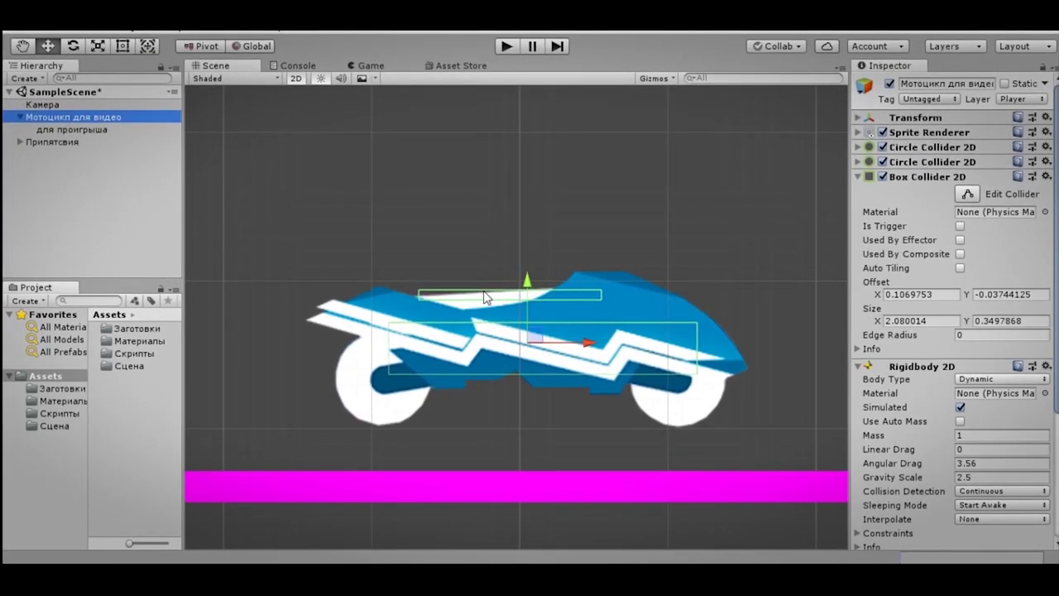
{"action": "left_click", "coordinate": [84, 407]}
{"action": "right_click", "coordinate": [165, 353]}
{"action": "mouse_move", "coordinate": [191, 32]}
{"action": "left_click", "coordinate": [381, 51]}
{"action": "type", "text": "GameOver"}
{"action": "key", "text": "Return"}
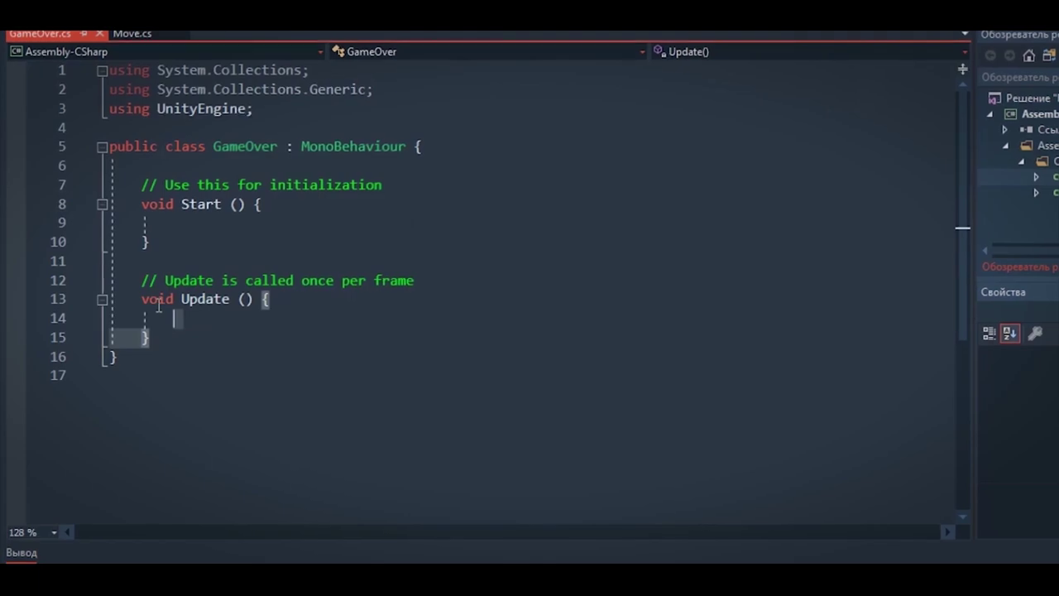
- Delete Start and Update in GameOver.cs and declare void OnTriggerEnter2D(Collider2D col)
{"action": "left_click_drag", "start_coordinate": [155, 335], "coordinate": [134, 180]}
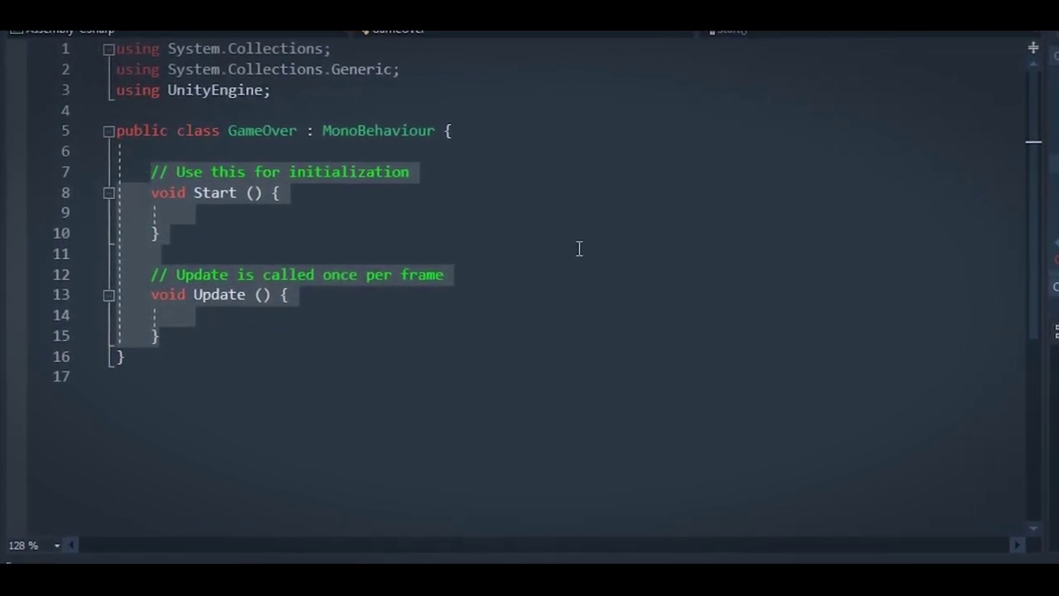
{"action": "key", "text": "Delete"}
{"action": "type", "text": "OnTri"}
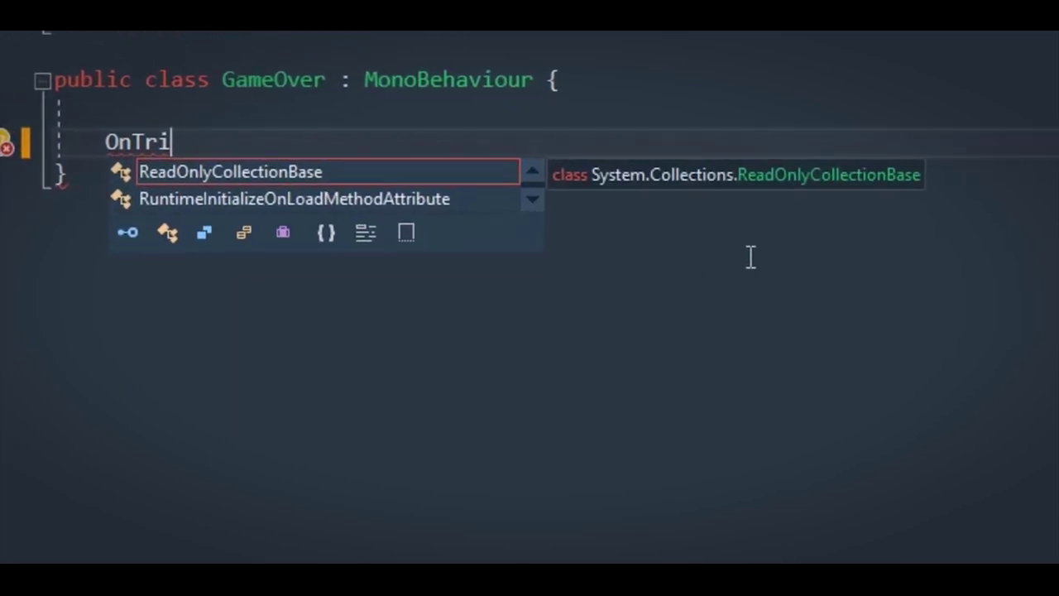
{"action": "type", "text": "ggerEnter2D(Collider2D"}
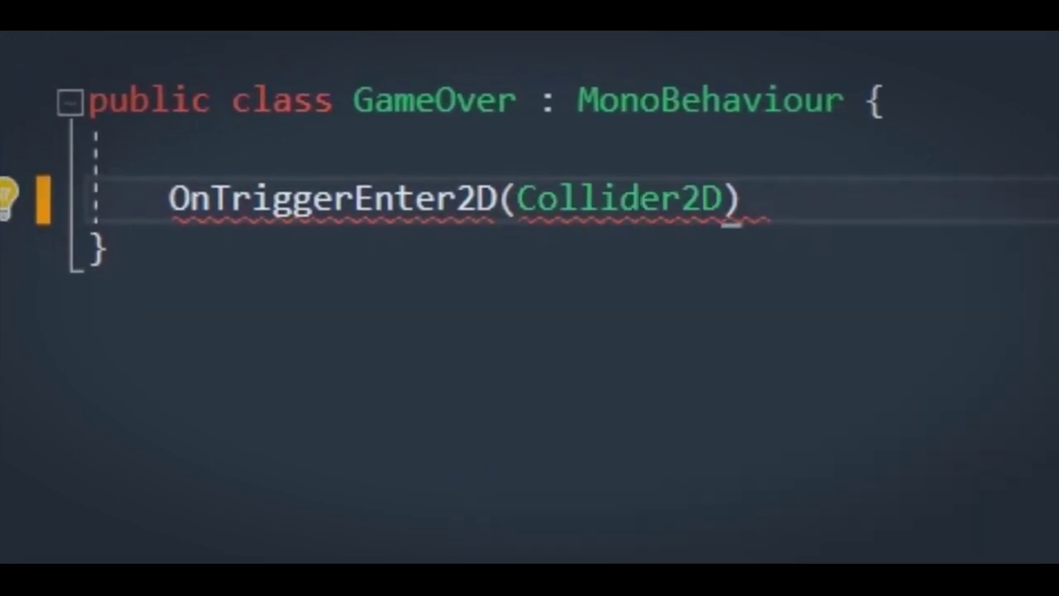
{"action": "type", "text": " col"}
{"action": "key", "text": "Home"}
{"action": "type", "text": "void"}
- Add a Russian comment saying it's called on hitting a collider, with an empty method body
{"action": "key", "text": "End"}
{"action": "type", "text": "//при "}
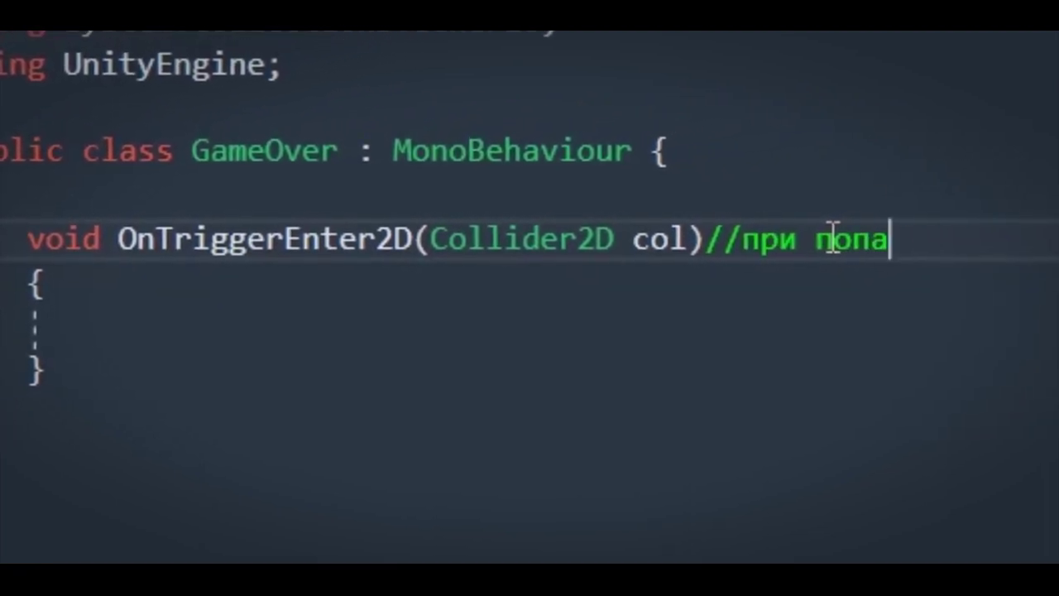
{"action": "type", "text": "в коллайдер"}
{"action": "left_click", "coordinate": [683, 274]}
{"action": "type", "text": "вызываеться"}
{"action": "left_click", "coordinate": [563, 333]}
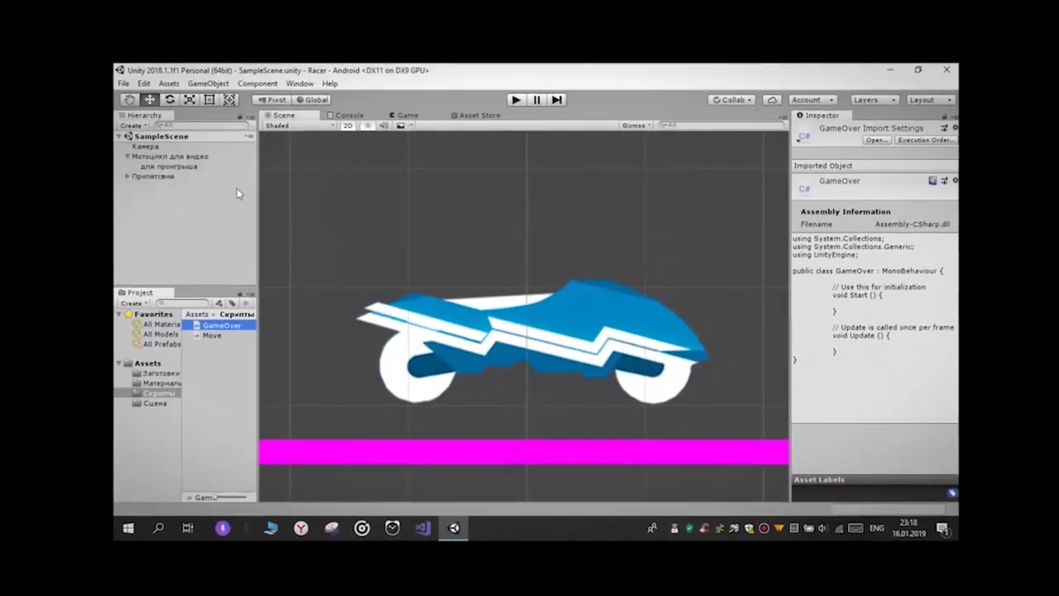
{"action": "left_click", "coordinate": [207, 169]}
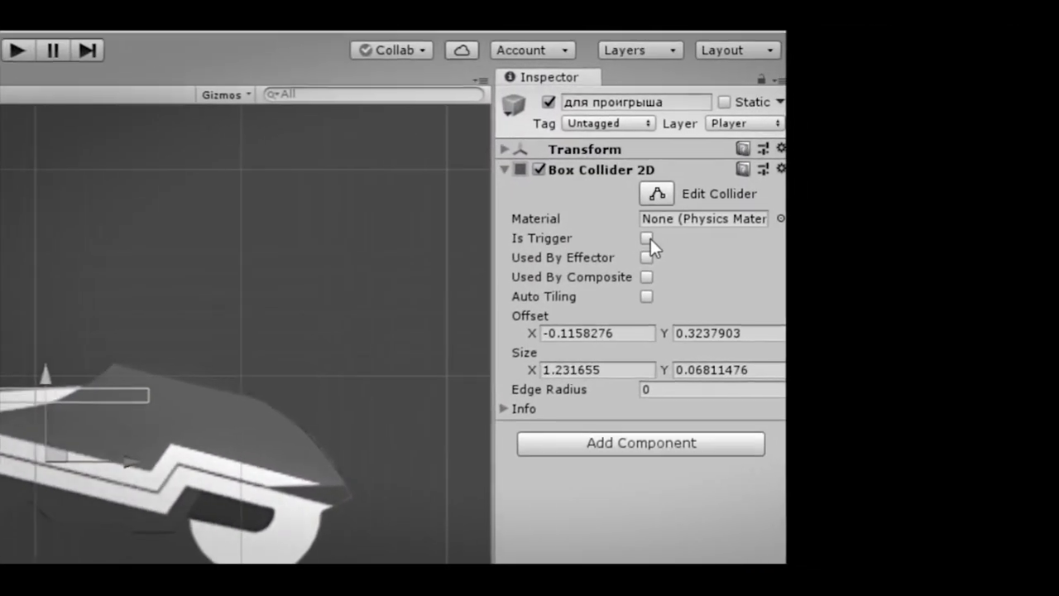
- Tick Is Trigger on для проигрыша's collider and add a Rigidbody 2D with Body Type Kinematic
{"action": "left_click", "coordinate": [648, 240]}
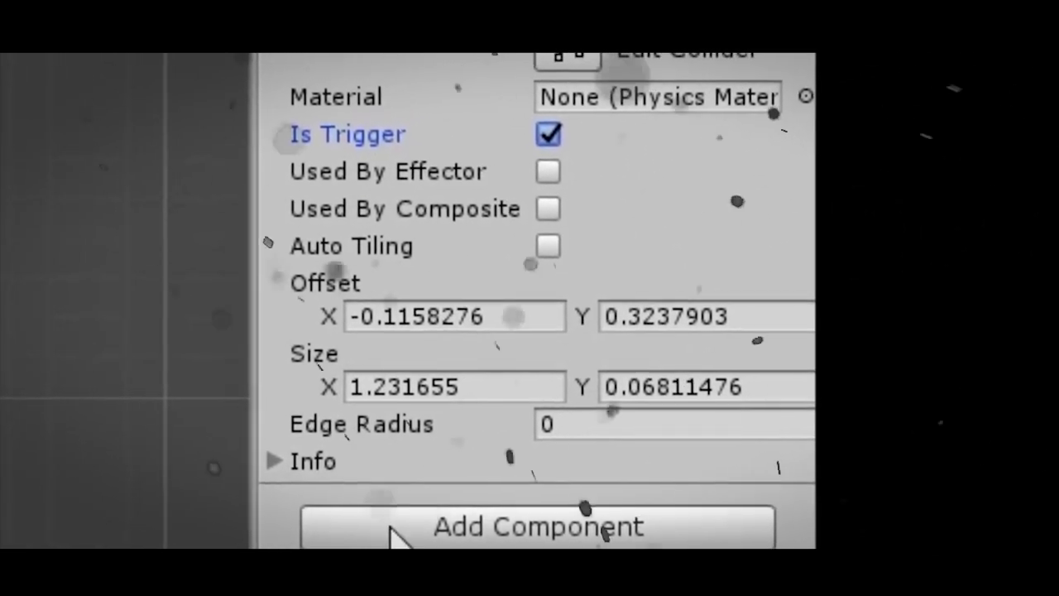
{"action": "left_click", "coordinate": [393, 528]}
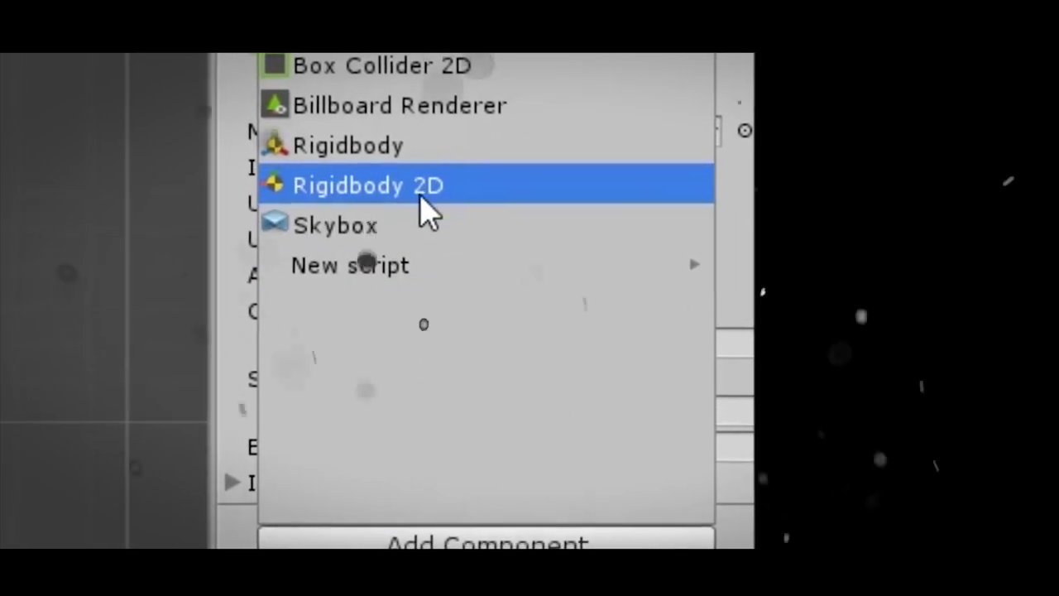
{"action": "left_click", "coordinate": [419, 196]}
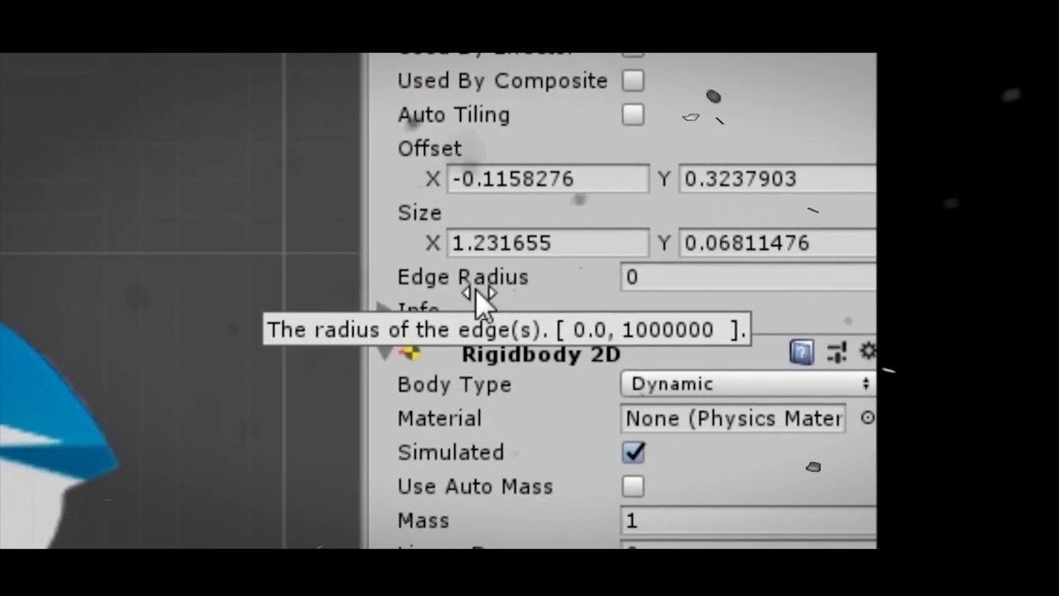
{"action": "left_click", "coordinate": [781, 232]}
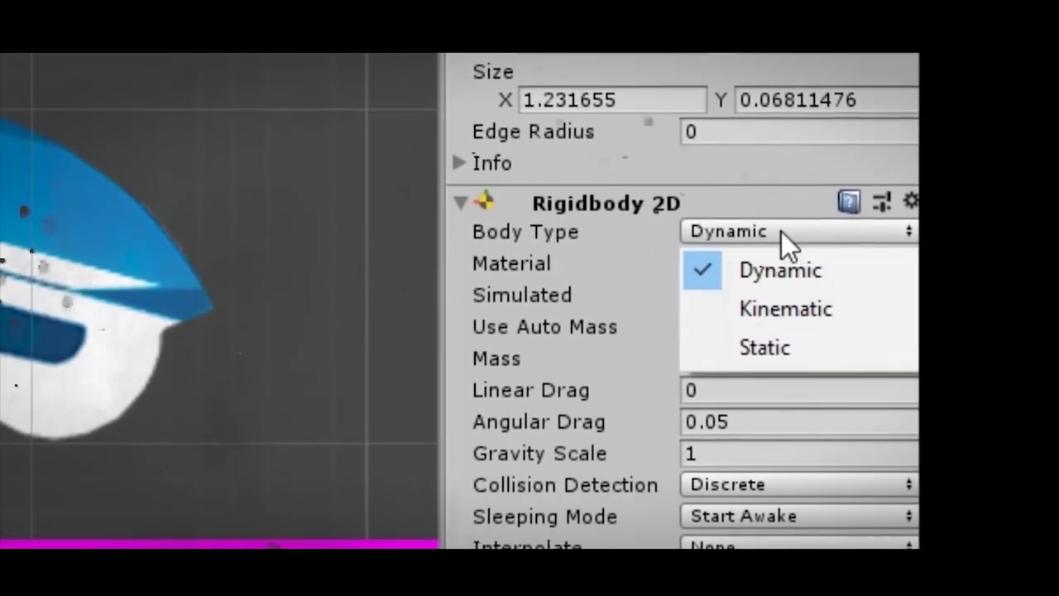
{"action": "left_click", "coordinate": [786, 309]}
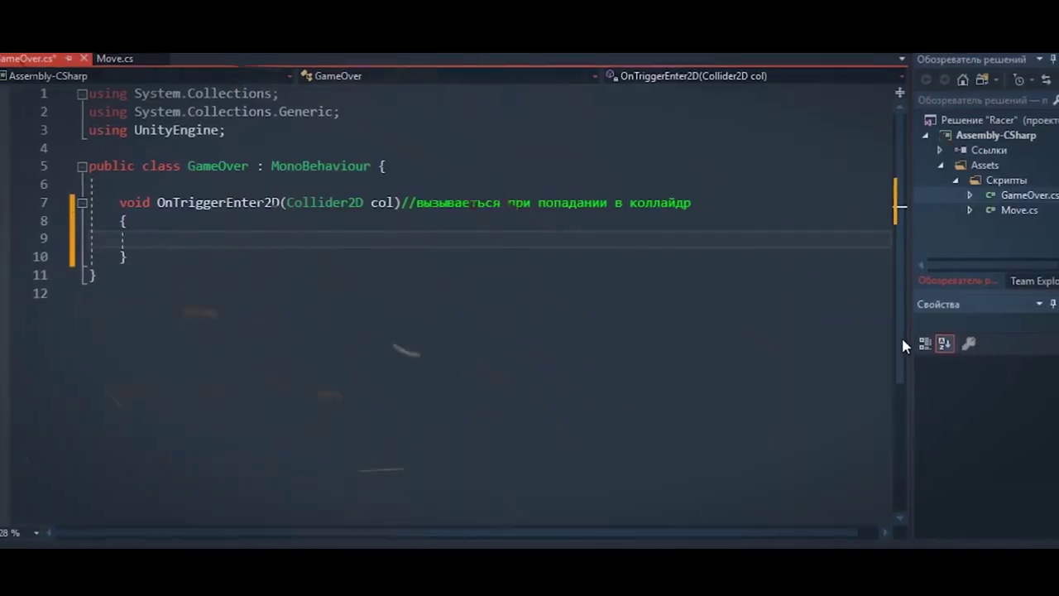
- Add an if checking the layer isn't 8 (Player) in OnTriggerEnter2D, with a comment
{"action": "type", "text": "if()"}
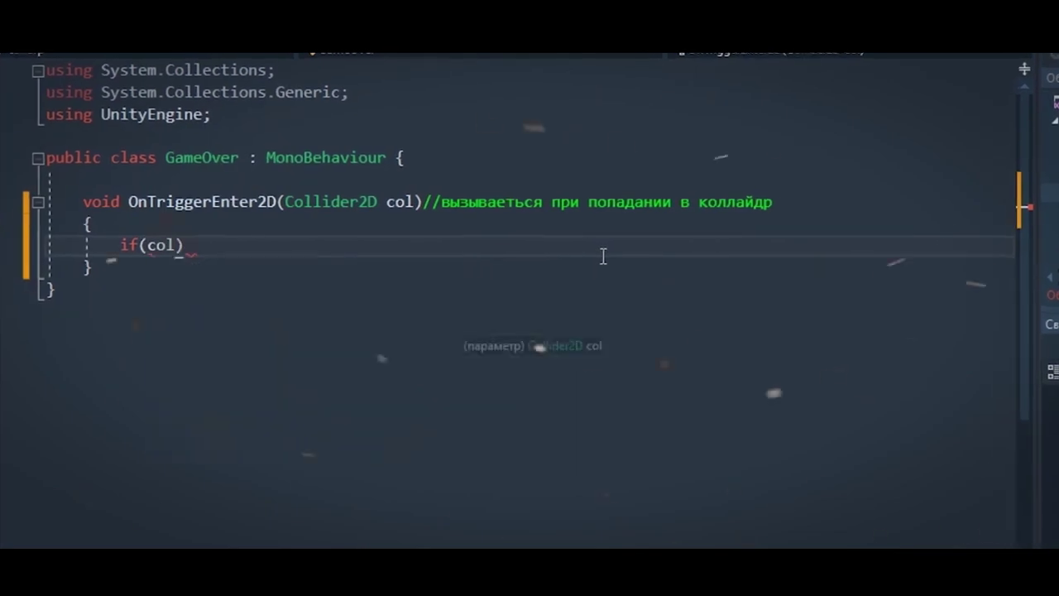
{"action": "type", "text": "ayer !="}
{"action": "type", "text": " 8"}
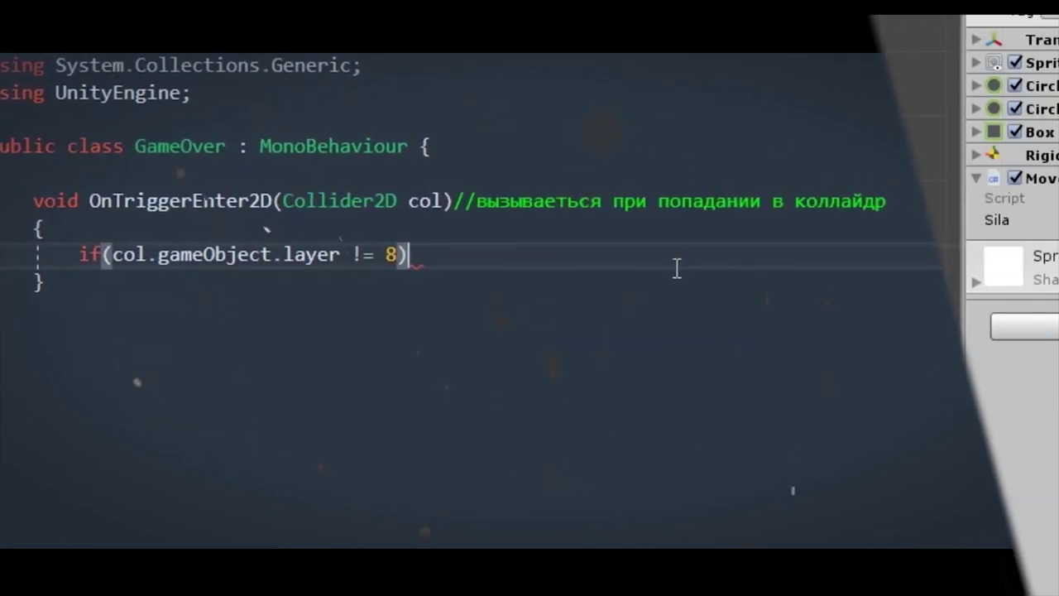
{"action": "type", "text": "//если это"}
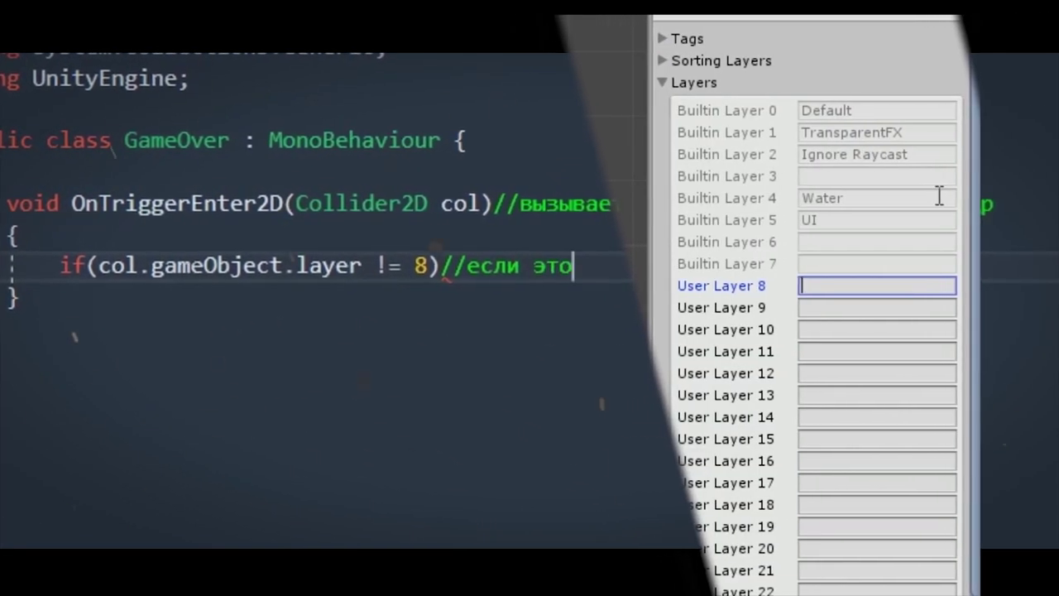
{"action": "type", "text": "т коPlayer"}
{"action": "left_click", "coordinate": [566, 269]}
{"action": "type", "text": "не этот "}
{"action": "type", "text": "{ }"}
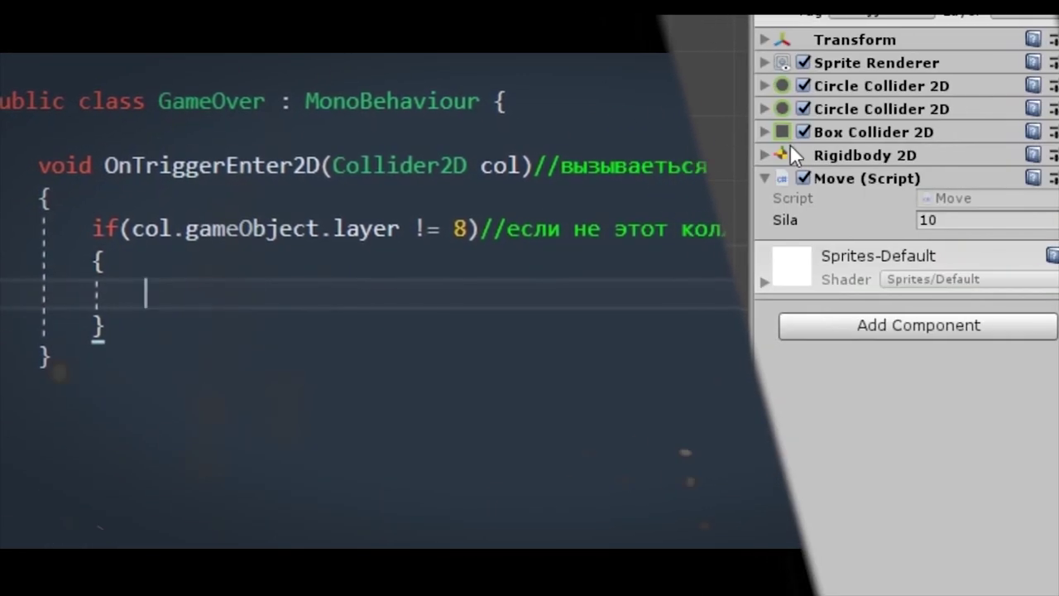
- Declare public Move move and public GameObject restart fields in GameOver
{"action": "left_click", "coordinate": [653, 138]}
{"action": "key", "text": "Return"}
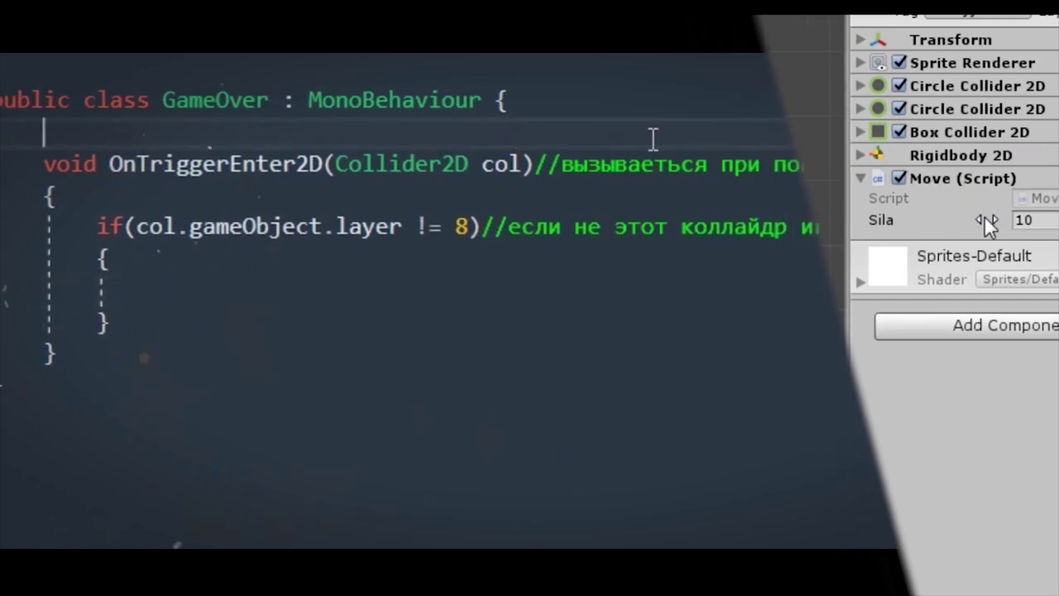
{"action": "type", "text": "public Move"}
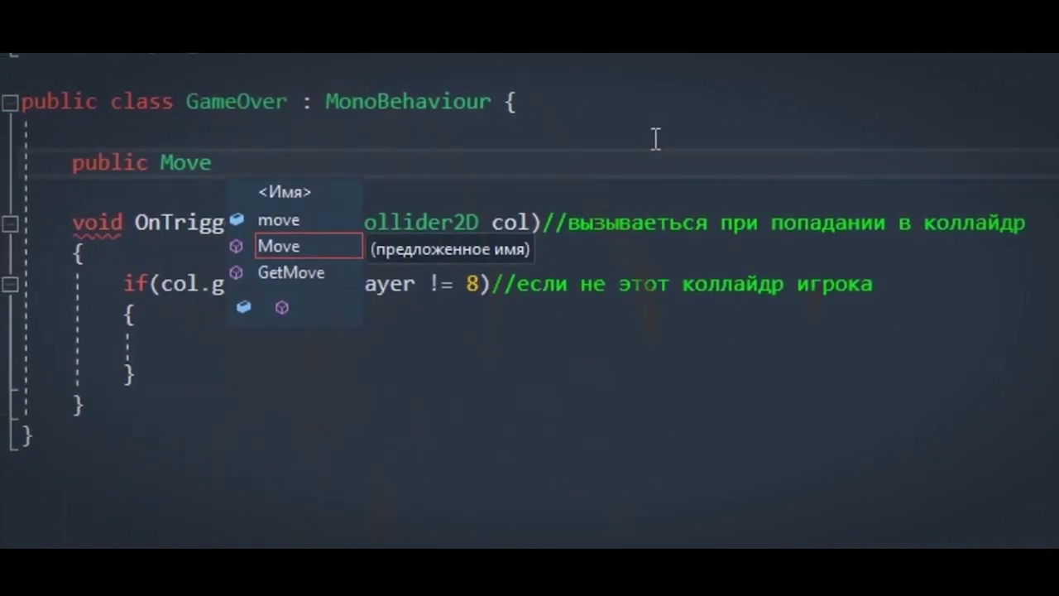
{"action": "key", "text": "Return"}
{"action": "key", "text": "Return"}
{"action": "type", "text": "public "}
{"action": "type", "text": "public GAmeObject"}
{"action": "type", "text": "restart;"}
{"action": "left_click", "coordinate": [493, 177]}
{"action": "type", "text": "//скрипт движения(Move"}
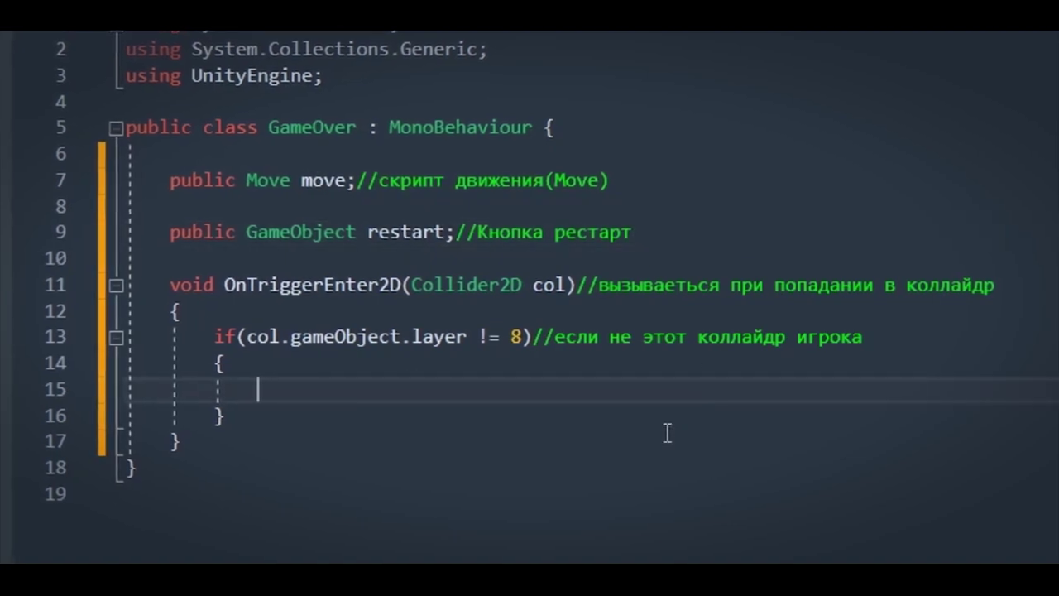
- Inside the if, set move.enabled = false and restart.SetActive(true), commenting that it enables the restart button
{"action": "type", "text": "move."}
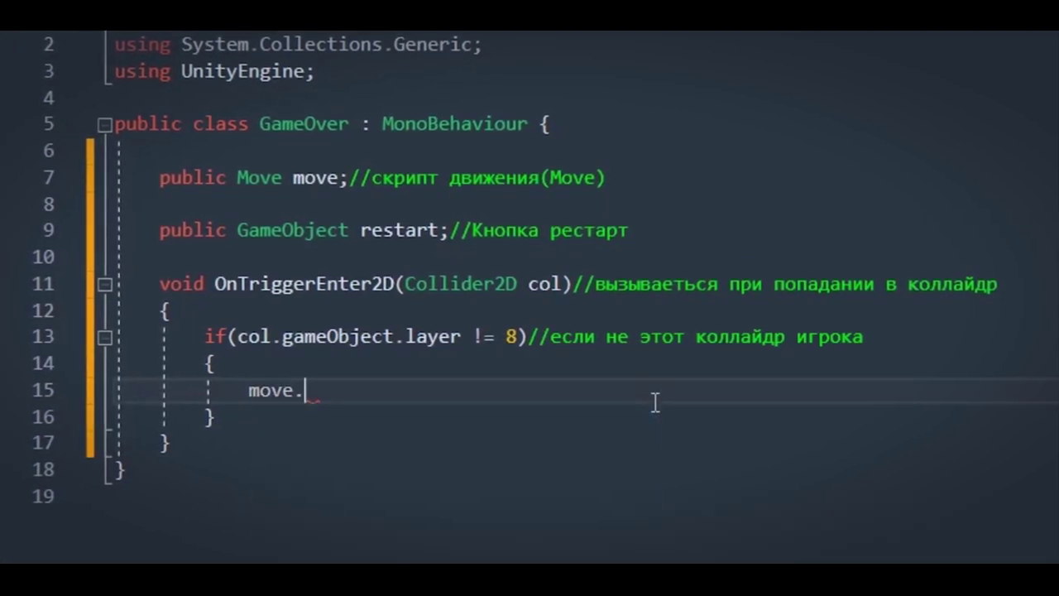
{"action": "type", "text": "false;//откл"}
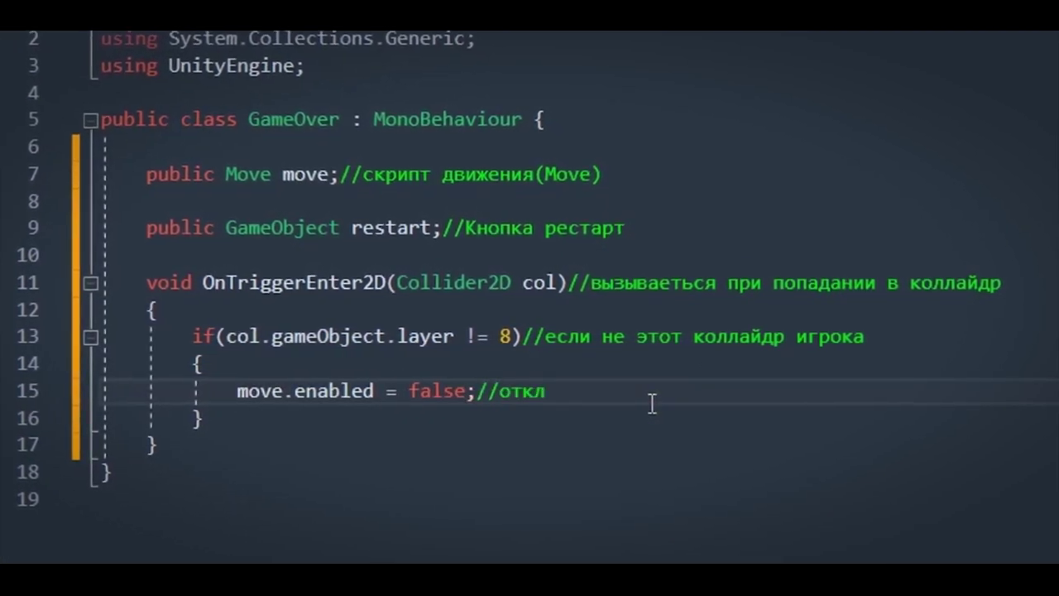
{"action": "type", "text": "Move)"}
{"action": "key", "text": "Return"}
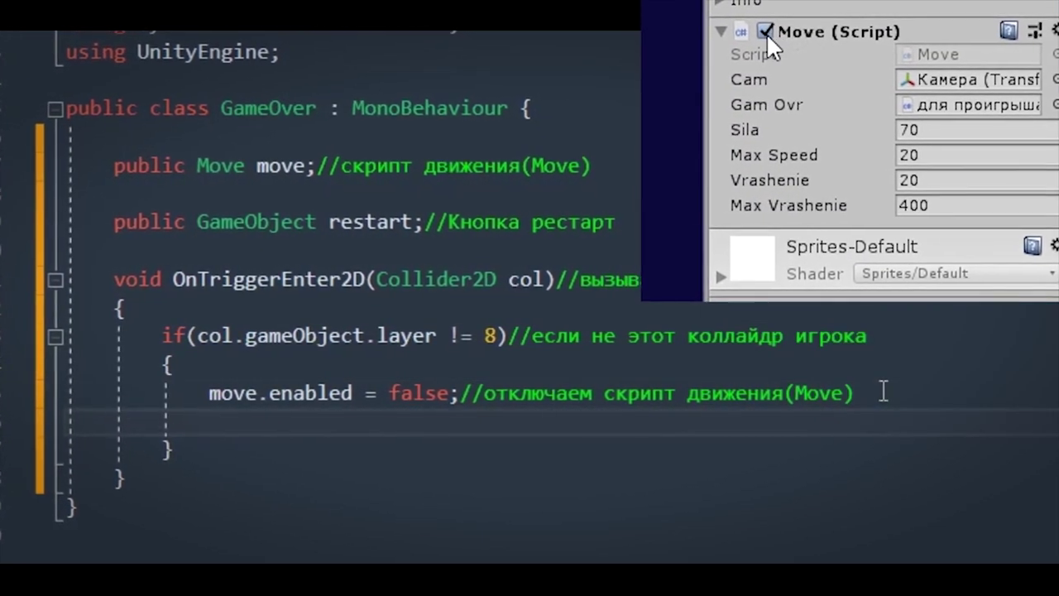
{"action": "type", "text": "restart.Se"}
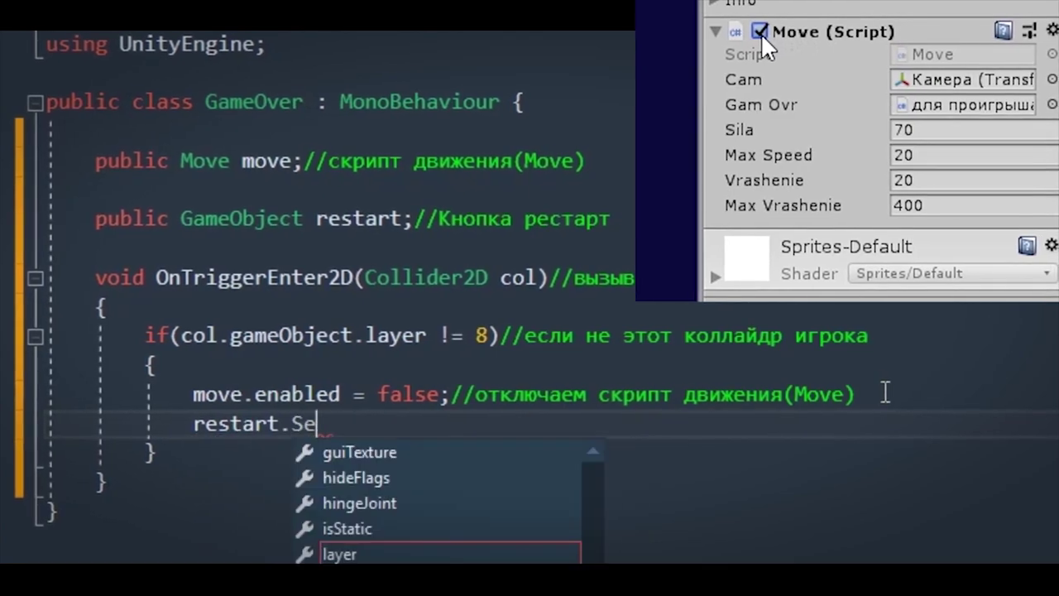
{"action": "type", "text": "tActive(true);//"}
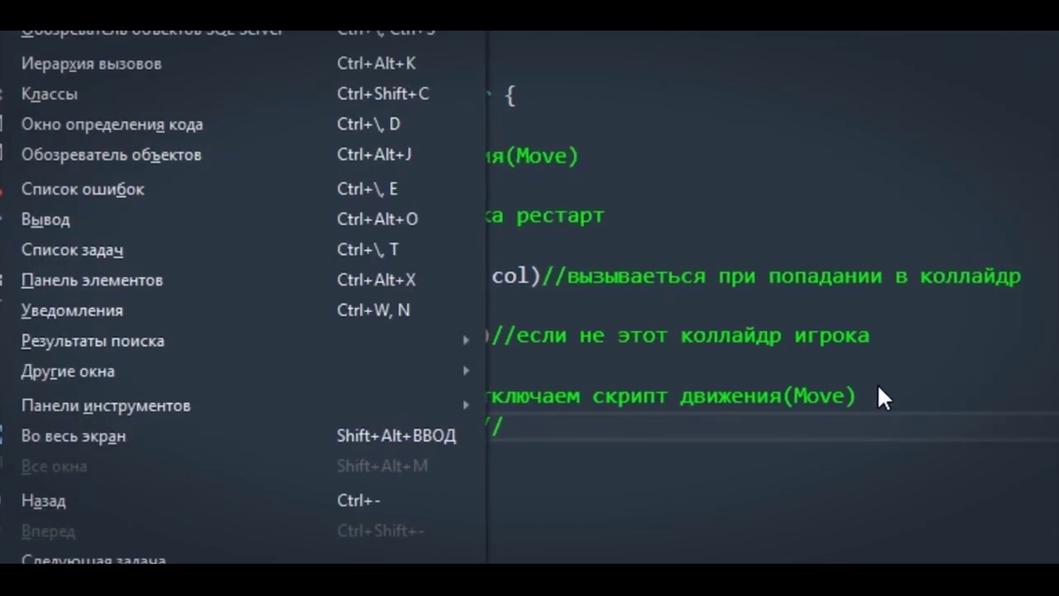
{"action": "type", "text": "включаем кнопку рестрта"}
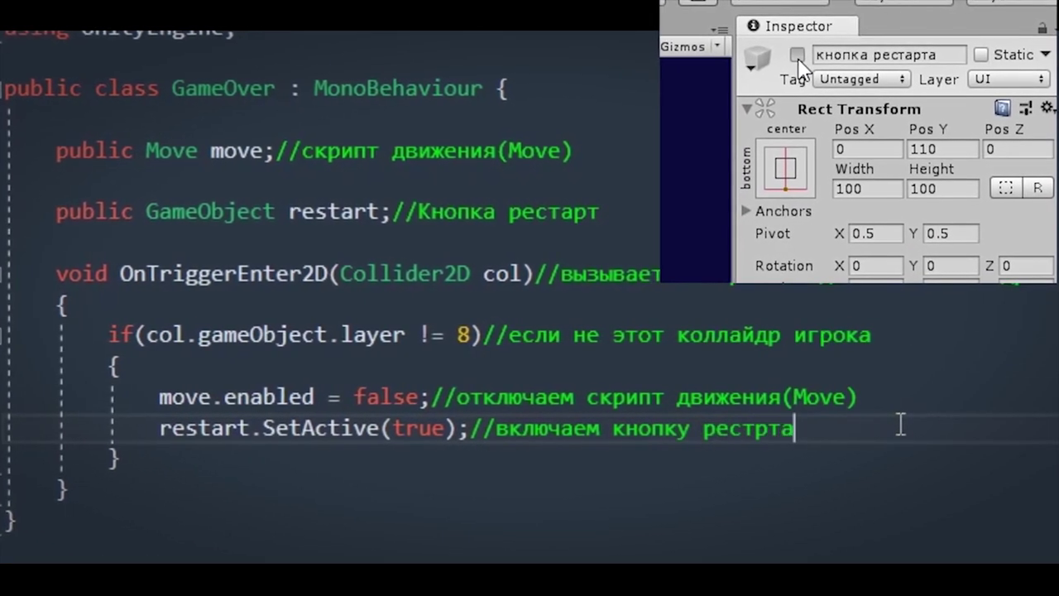
{"action": "key", "text": "BackSpace"}
{"action": "key", "text": "BackSpace"}
{"action": "key", "text": "BackSpace"}
{"action": "type", "text": "арта"}
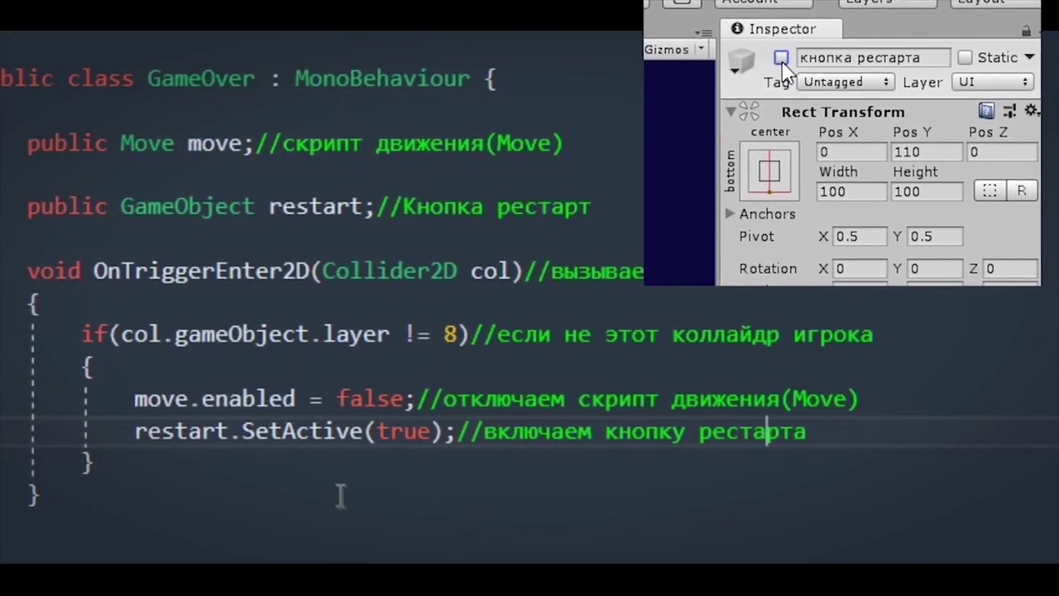
- Add a UI Button to the scene, which creates a Canvas and an EventSystem
{"action": "key", "text": "Down"}
{"action": "key", "text": "Down"}
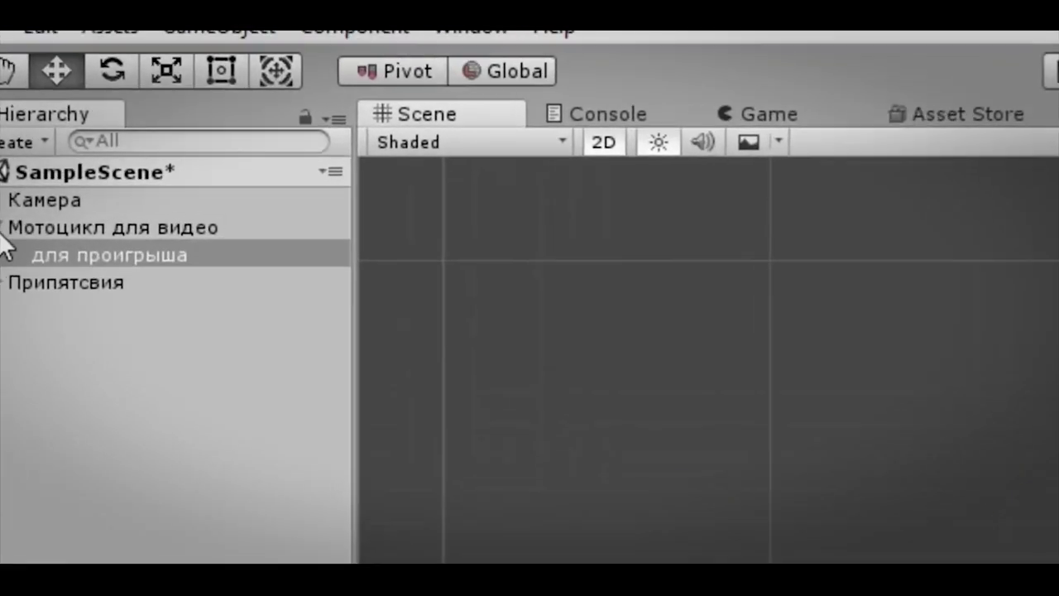
{"action": "left_click", "coordinate": [66, 163]}
{"action": "mouse_move", "coordinate": [166, 558]}
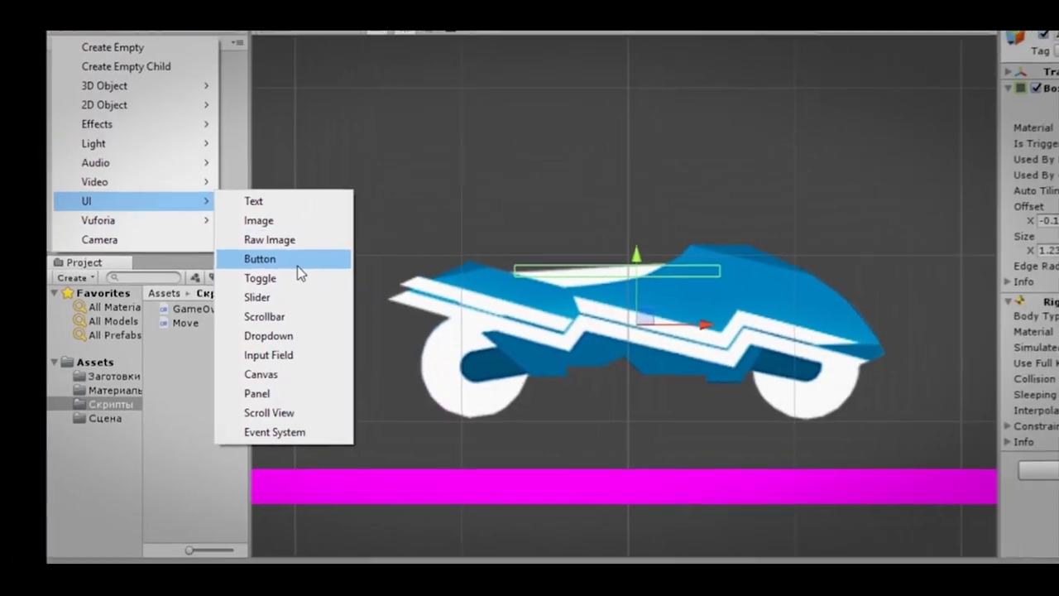
{"action": "left_click", "coordinate": [213, 293]}
{"action": "left_click", "coordinate": [35, 139]}
{"action": "left_click", "coordinate": [48, 164]}
- Rename the Canvas to интерфейс and the button to кнопка рестарта
{"action": "left_click", "coordinate": [35, 139]}
{"action": "type", "text": "фейс"}
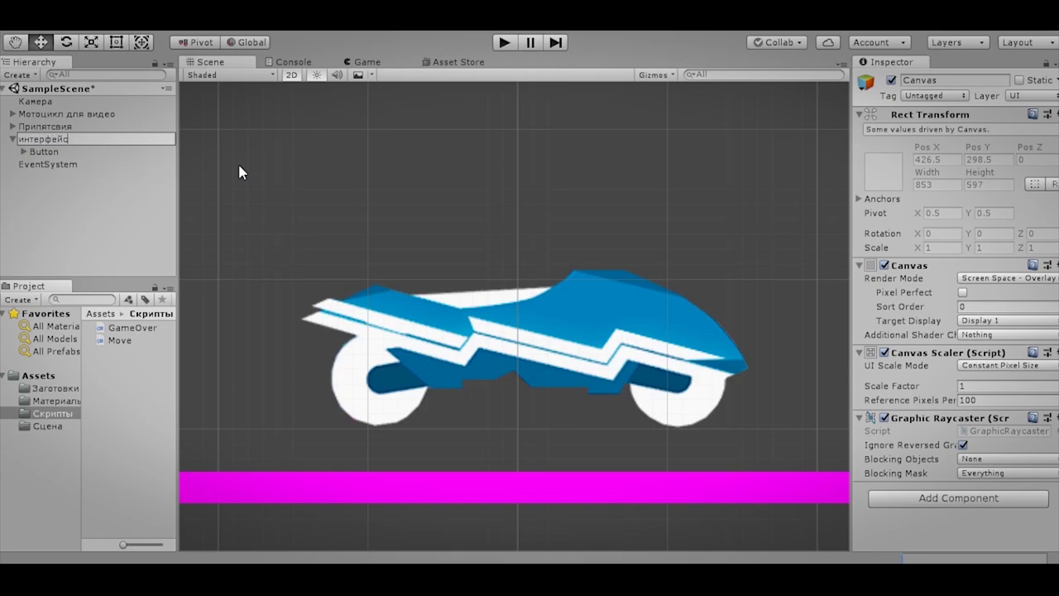
{"action": "key", "text": "Return"}
{"action": "key", "text": "Down"}
{"action": "key", "text": "F2"}
{"action": "type", "text": "ка рестарта"}
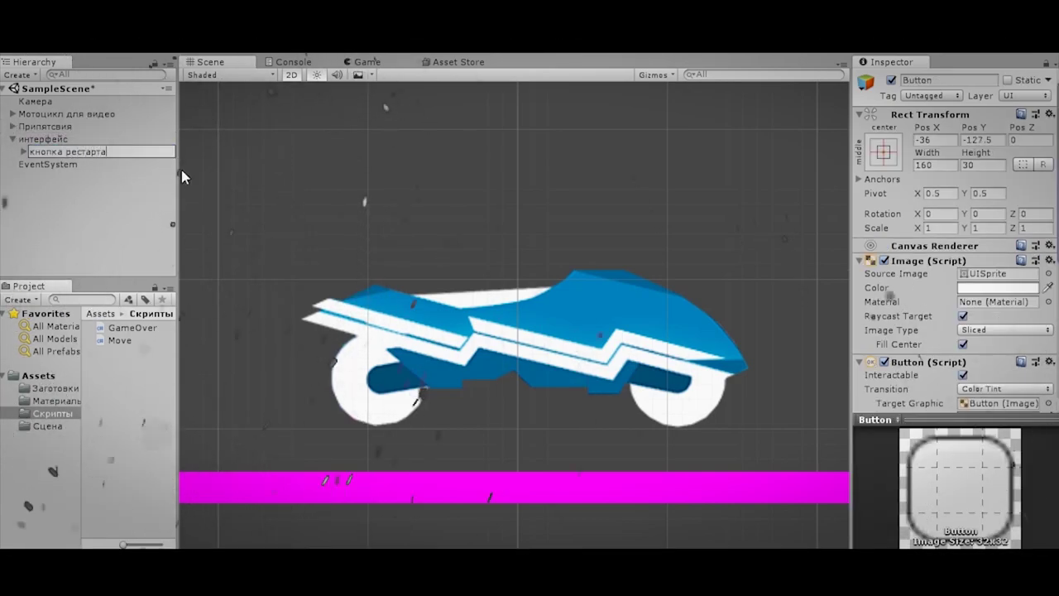
{"action": "key", "text": "Return"}
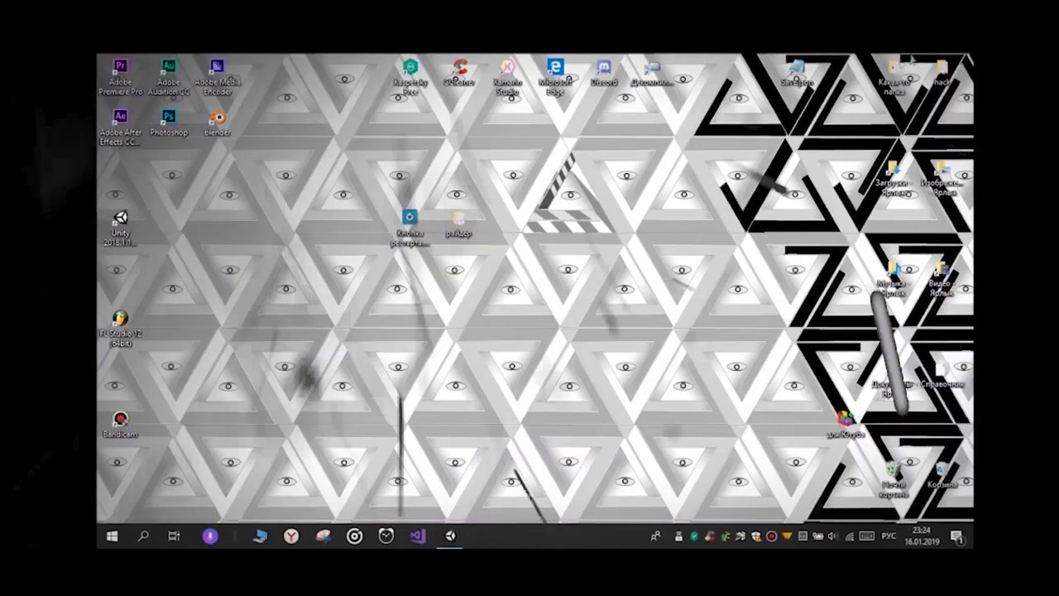
- Import Кнопка рестарта.png into Заготовки and set it as the button's Source Image
{"action": "mouse_move", "coordinate": [410, 219]}
{"action": "left_mouse_down"}
{"action": "mouse_move", "coordinate": [448, 504]}
{"action": "mouse_move", "coordinate": [183, 389]}
{"action": "left_mouse_up"}
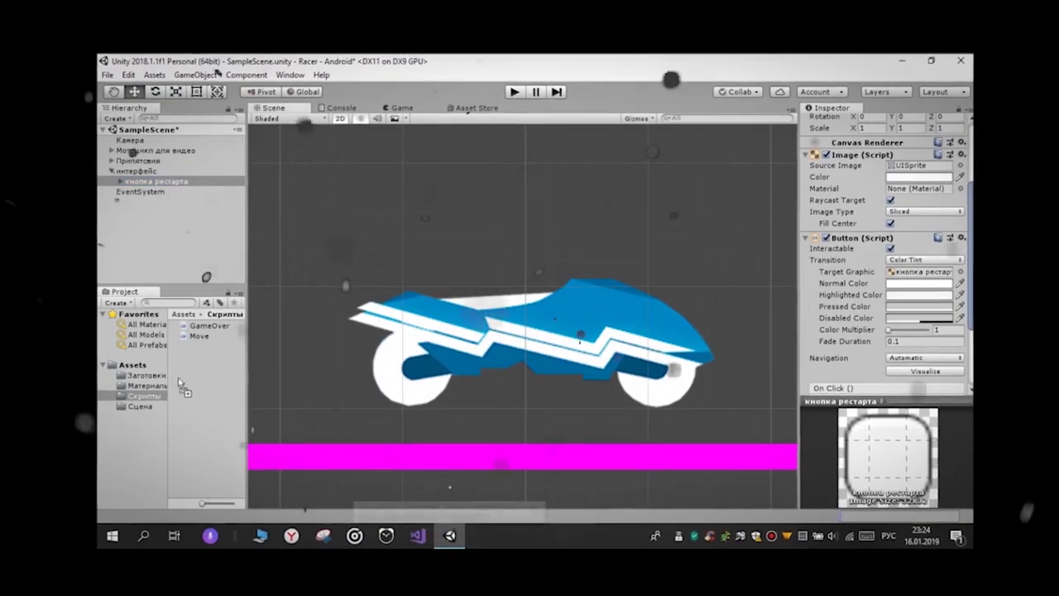
{"action": "left_click_drag", "start_coordinate": [183, 389], "coordinate": [162, 375]}
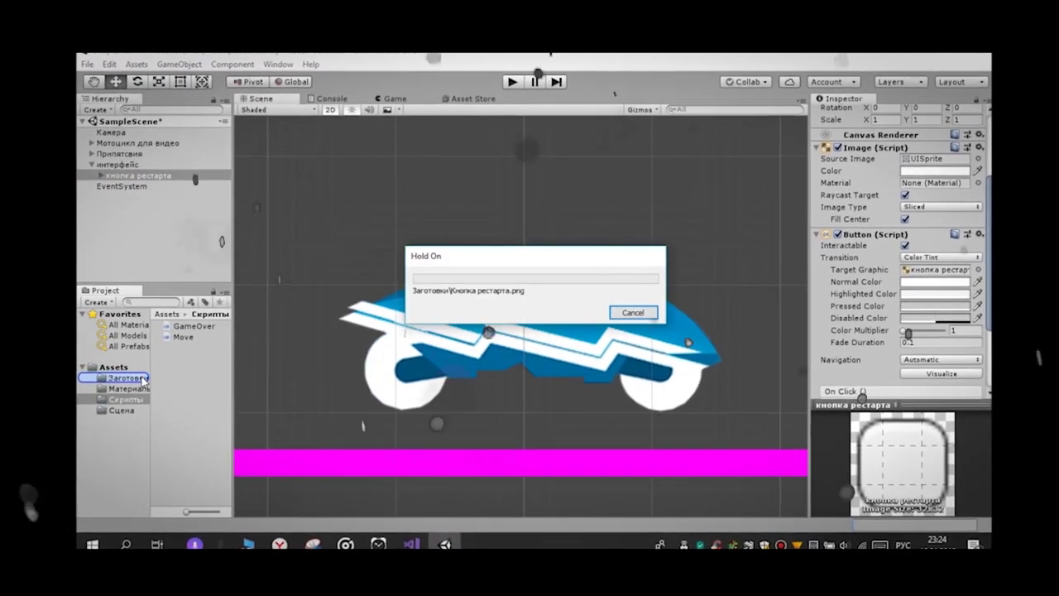
{"action": "left_click", "coordinate": [142, 379]}
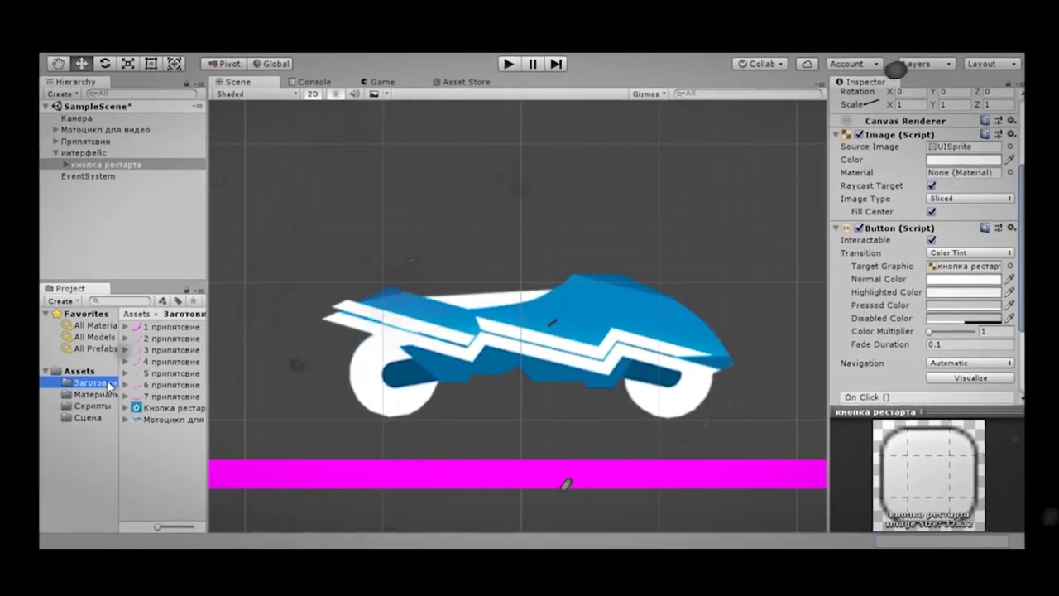
{"action": "mouse_move", "coordinate": [165, 408]}
{"action": "left_mouse_down"}
{"action": "mouse_move", "coordinate": [939, 324]}
{"action": "mouse_move", "coordinate": [955, 252]}
{"action": "left_mouse_up"}
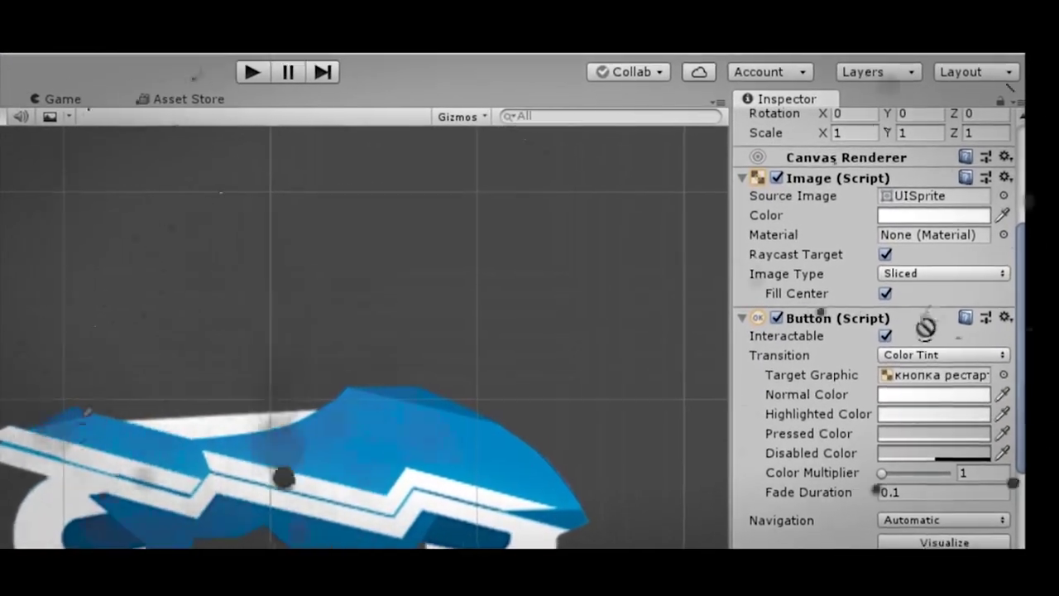
{"action": "left_click_drag", "start_coordinate": [925, 328], "coordinate": [964, 196]}
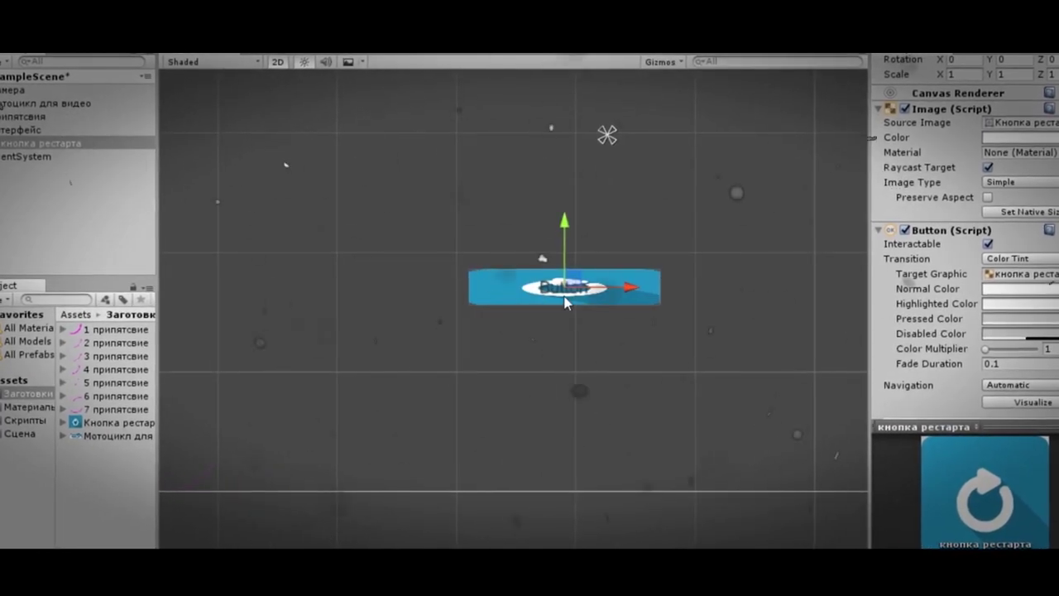
- Reset the button's Rect Transform to default 100×100 size and position
{"action": "left_click", "coordinate": [26, 152]}
{"action": "left_click", "coordinate": [77, 165]}
{"action": "left_click", "coordinate": [66, 152]}
{"action": "scroll", "coordinate": [556, 305], "scroll_direction": "down", "scroll_amount": 3}
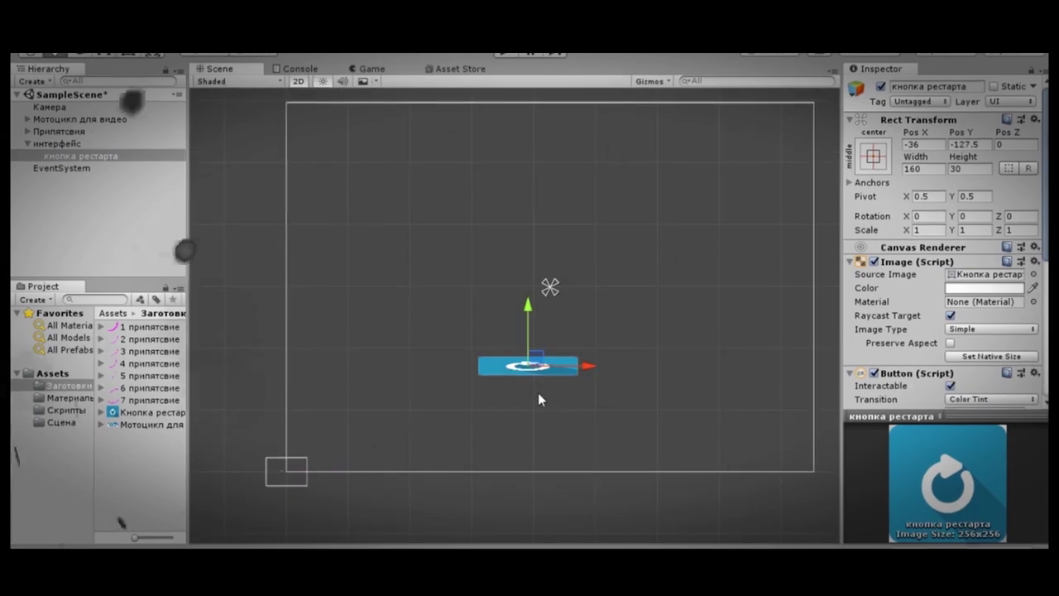
{"action": "right_click", "coordinate": [917, 135]}
{"action": "left_click", "coordinate": [903, 138]}
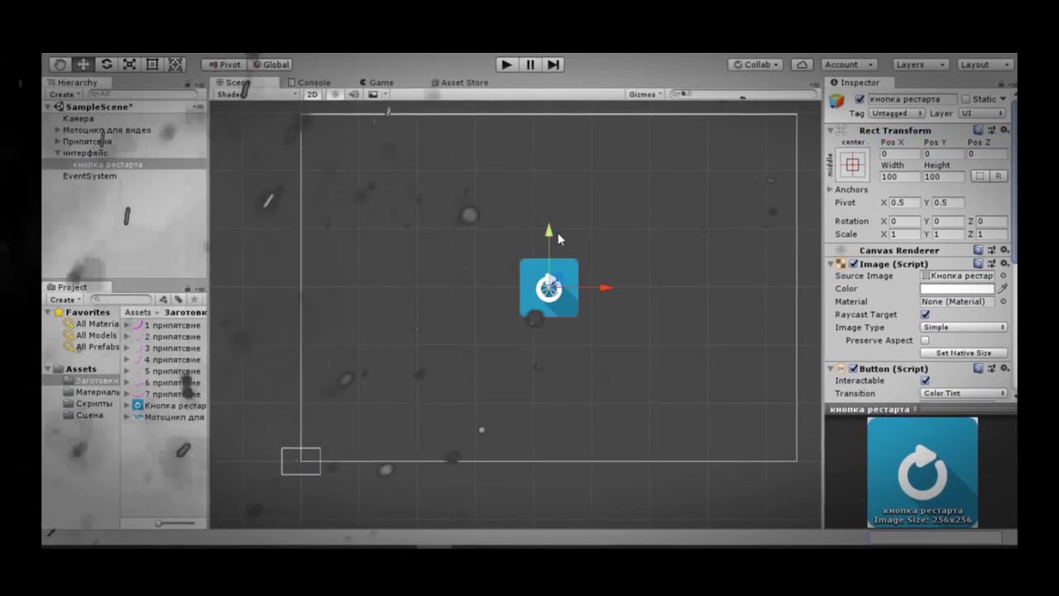
{"action": "left_click_drag", "start_coordinate": [549, 232], "coordinate": [549, 341]}
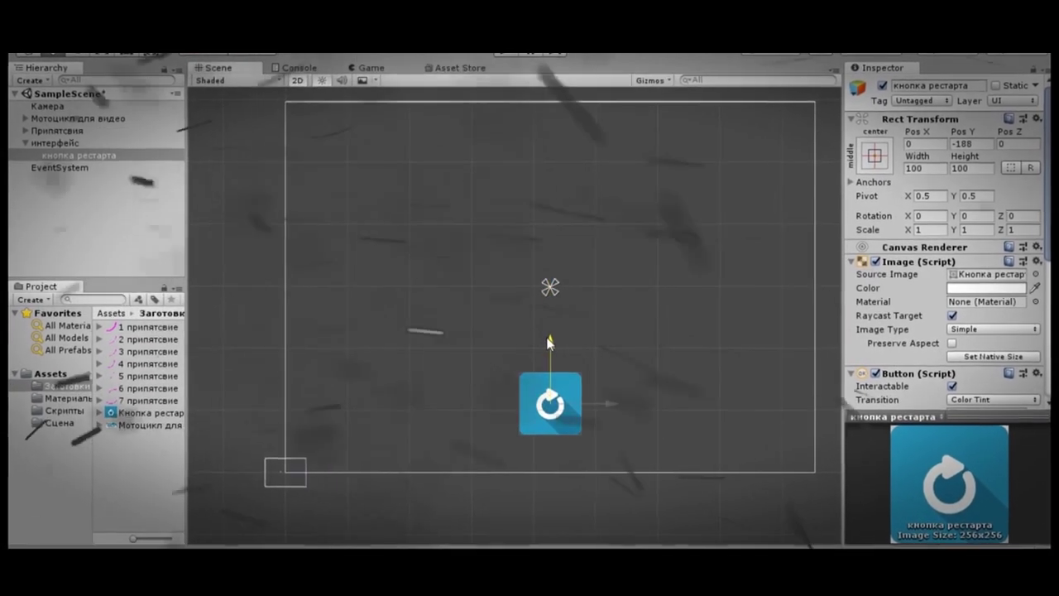
- Anchor the restart button to the bottom centre of the canvas
{"action": "left_click", "coordinate": [863, 155]}
{"action": "left_click", "coordinate": [958, 348]}
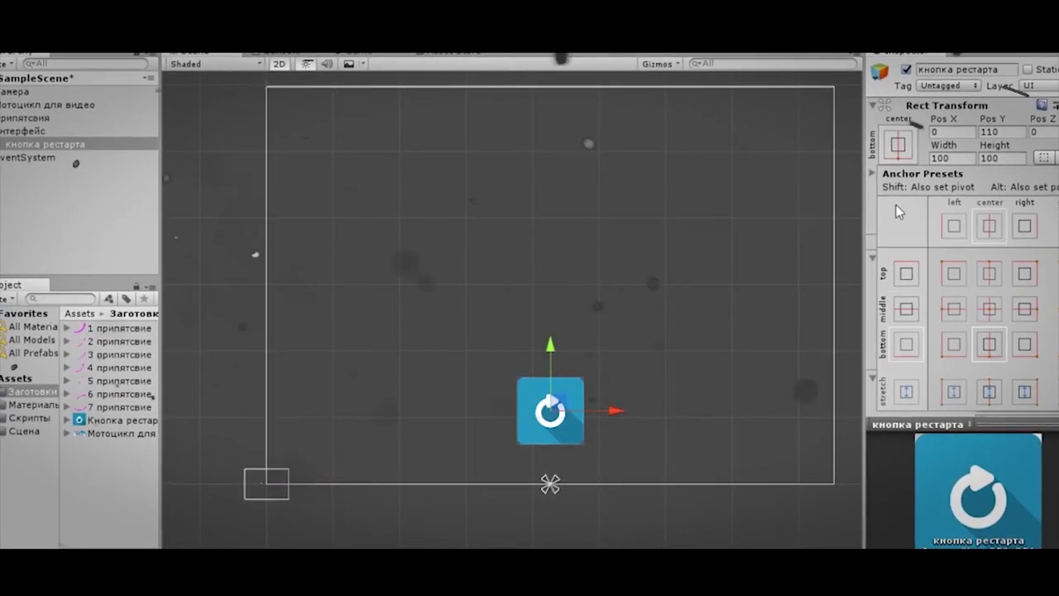
{"action": "left_click", "coordinate": [265, 230]}
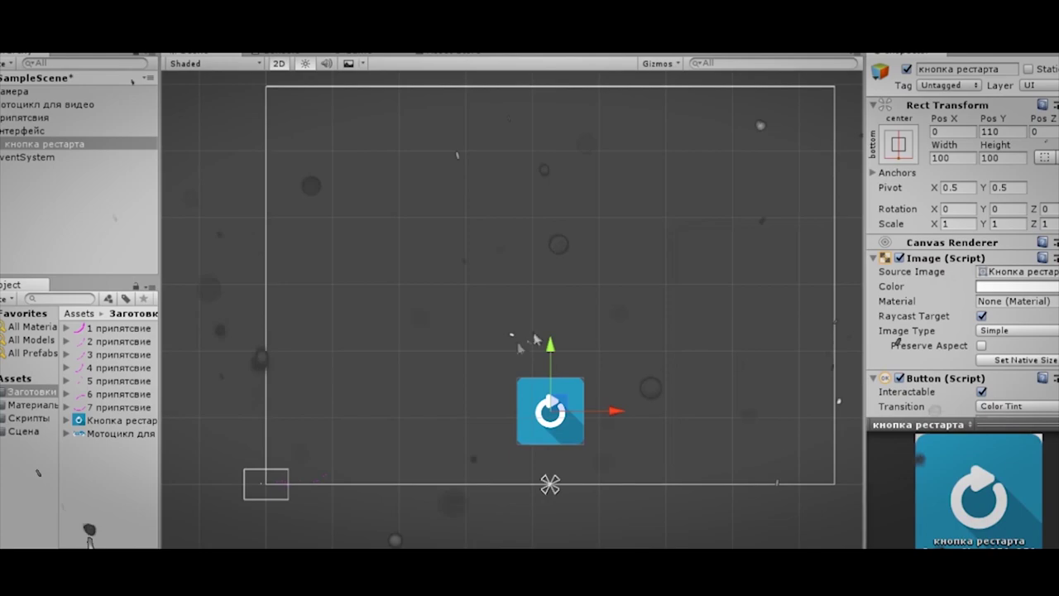
{"action": "scroll", "coordinate": [441, 382], "scroll_direction": "down", "scroll_amount": 1}
{"action": "middle_click_drag", "start_coordinate": [340, 440], "coordinate": [408, 317]}
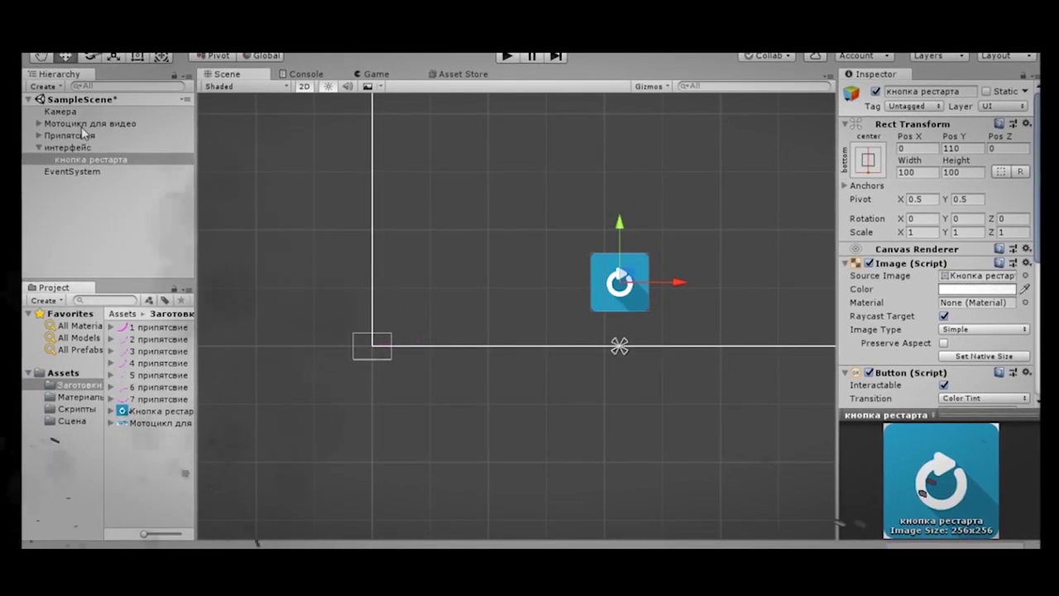
{"action": "left_click", "coordinate": [39, 123]}
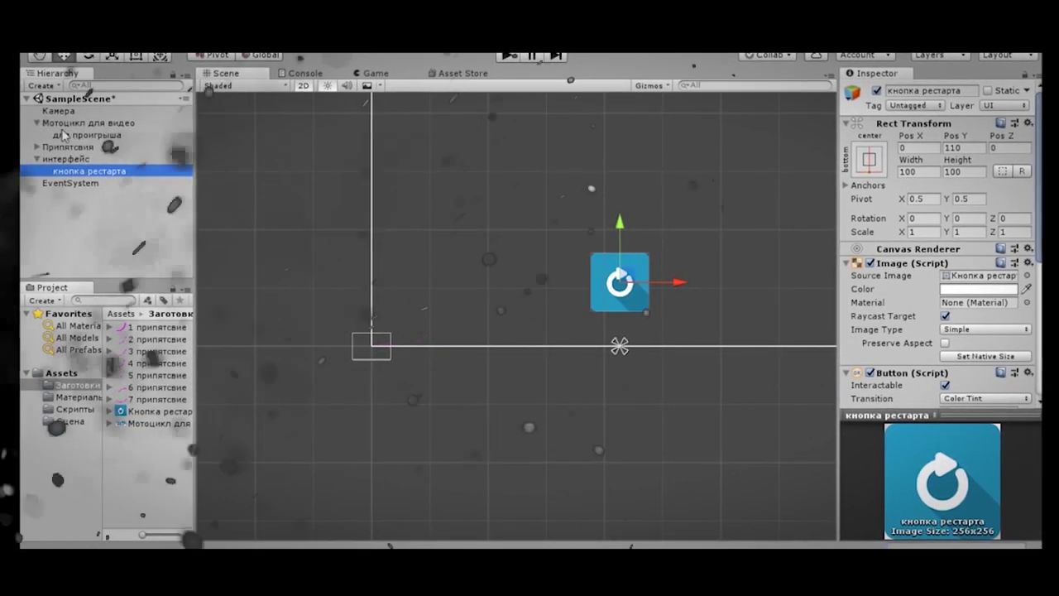
- Add the Game Over script component to the для проигрыша object
{"action": "left_click", "coordinate": [83, 136]}
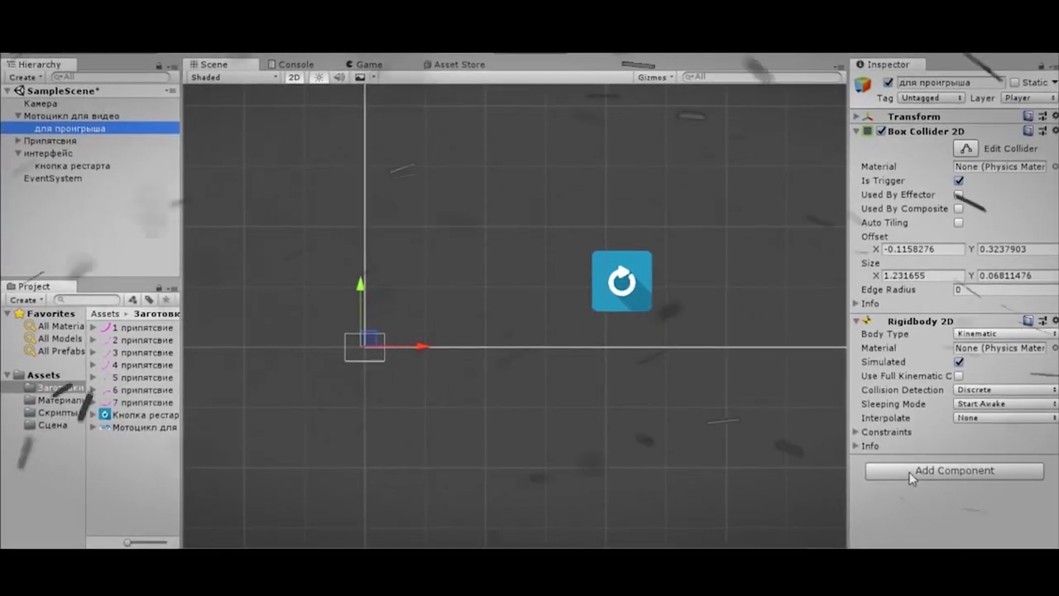
{"action": "left_click", "coordinate": [910, 468]}
{"action": "type", "text": "bo"}
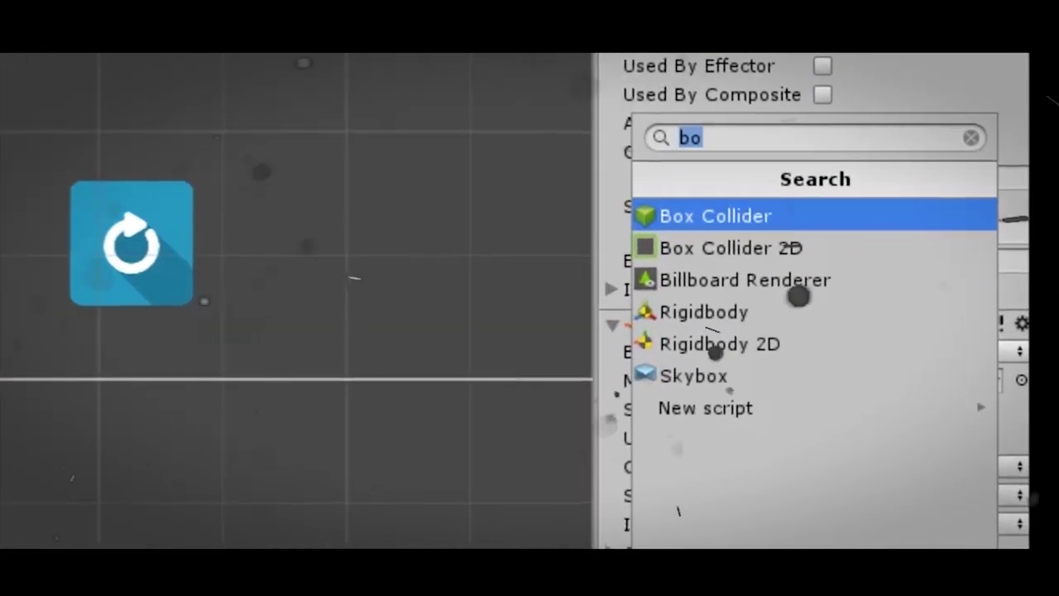
{"action": "type", "text": "п"}
{"action": "key", "text": "BackSpace"}
{"action": "type", "text": "G"}
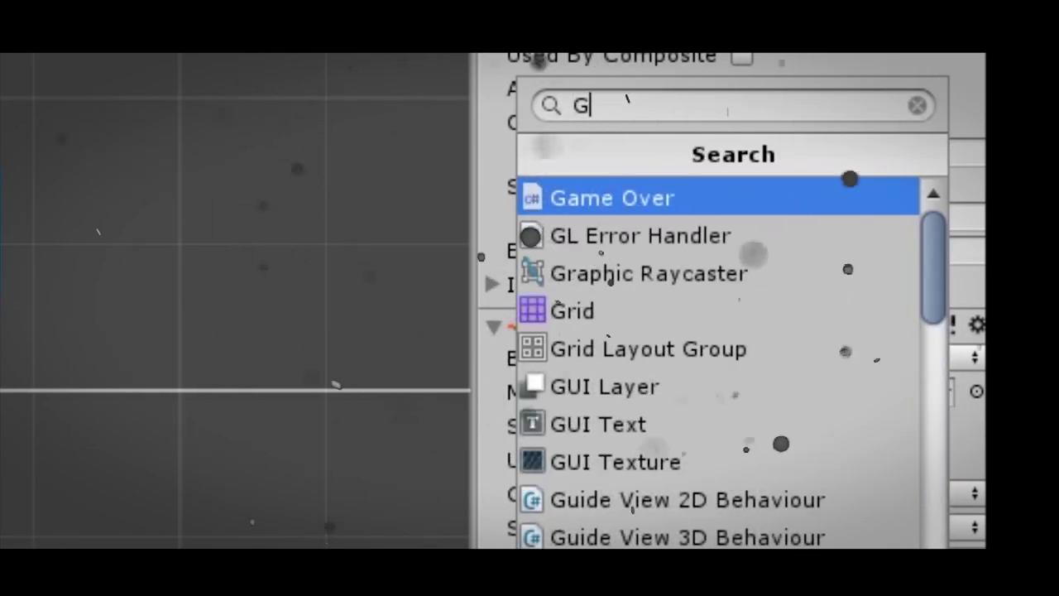
{"action": "left_click", "coordinate": [557, 203]}
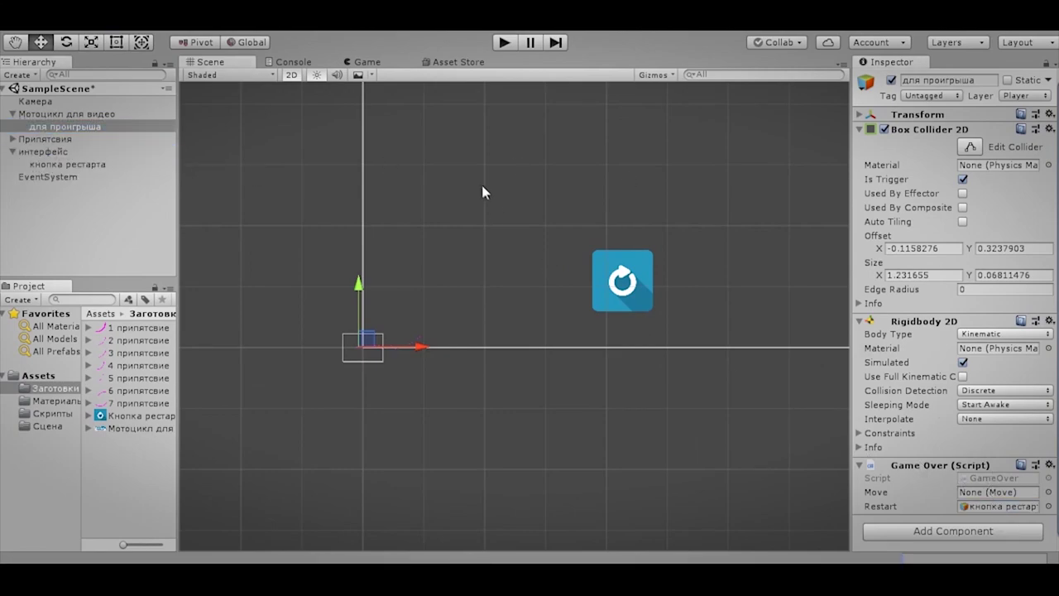
- Link кнопка рестарта to the Restart field and start a test run of the game
{"action": "left_click_drag", "start_coordinate": [124, 123], "coordinate": [948, 511]}
{"action": "left_click", "coordinate": [114, 116]}
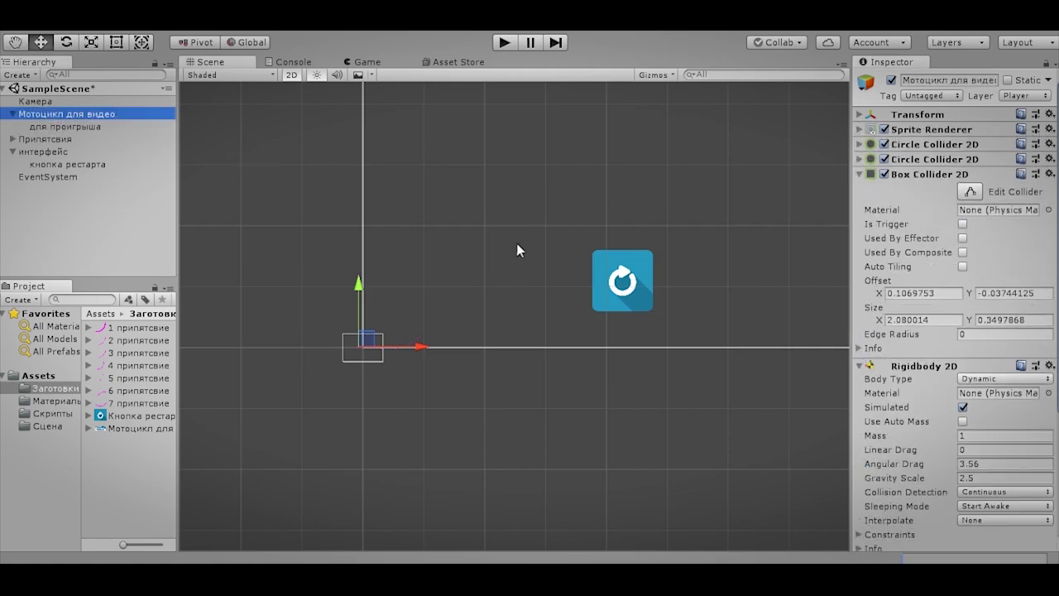
{"action": "scroll", "coordinate": [995, 432], "scroll_direction": "down", "scroll_amount": 5}
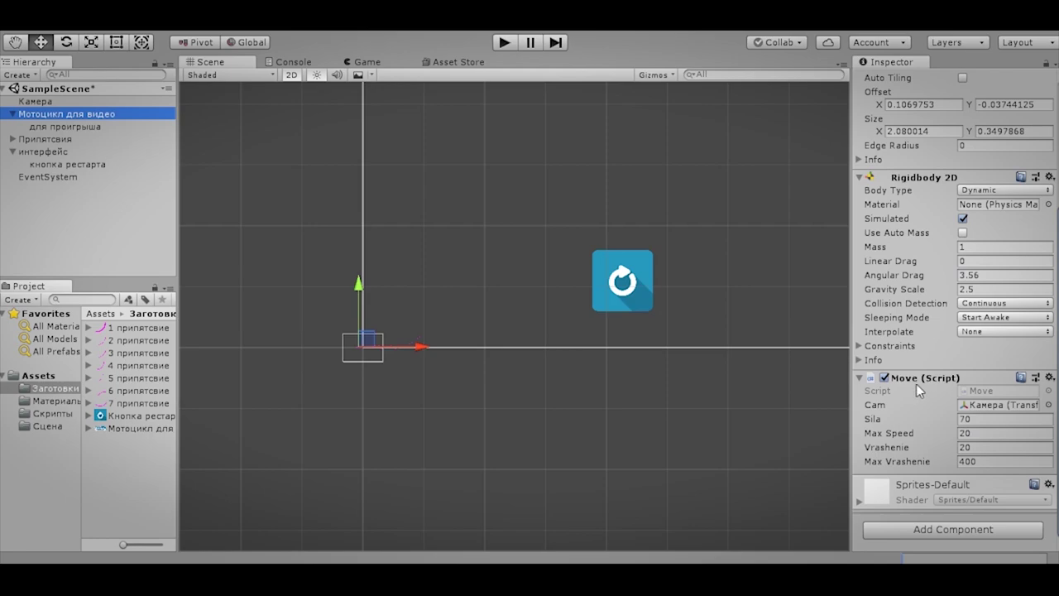
{"action": "key", "text": "ctrl+p"}
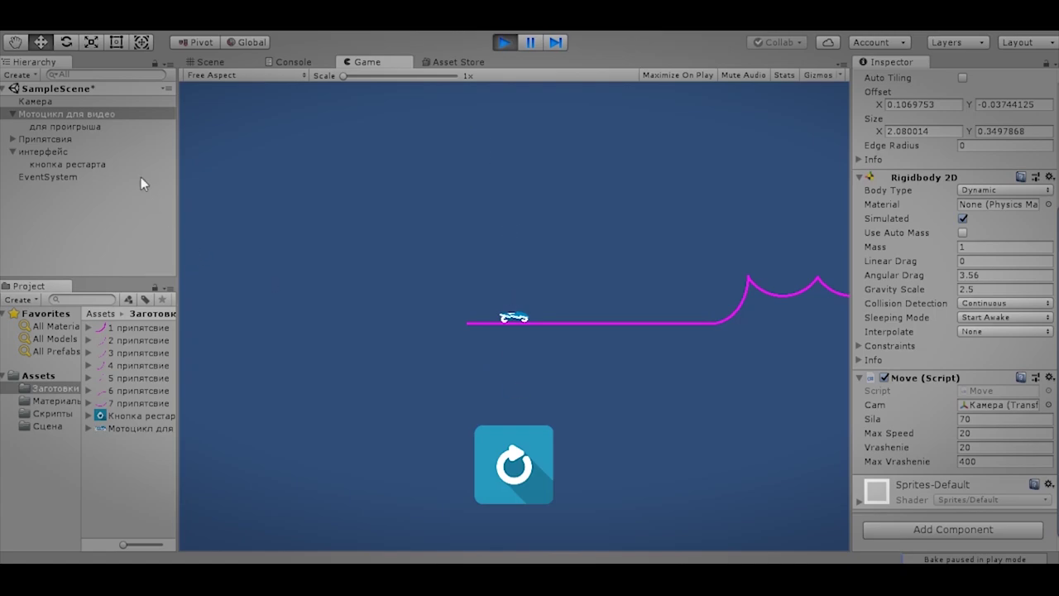
- Select the restart button object and stop the running test game
{"action": "left_click", "coordinate": [114, 165]}
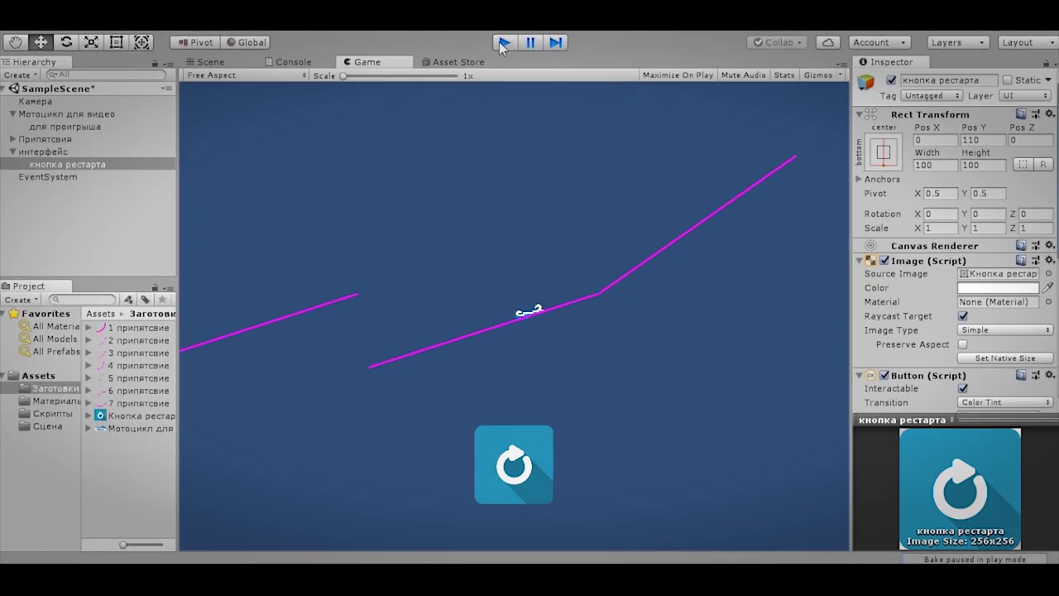
{"action": "left_click", "coordinate": [500, 43]}
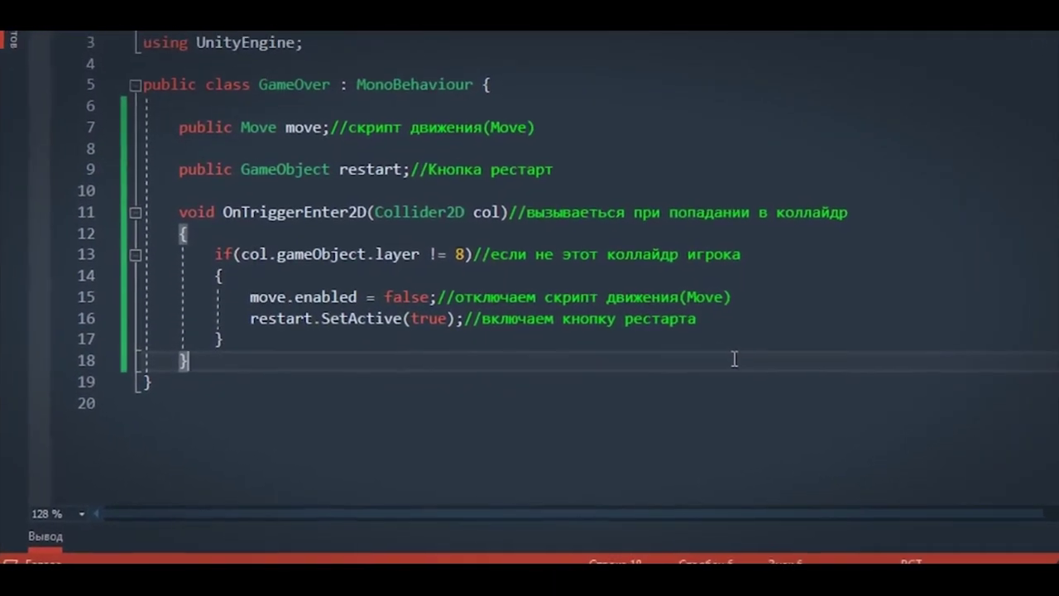
- Add an empty Restart() method below the trigger method in GameOver.cs
{"action": "key", "text": "Return"}
{"action": "key", "text": "Return"}
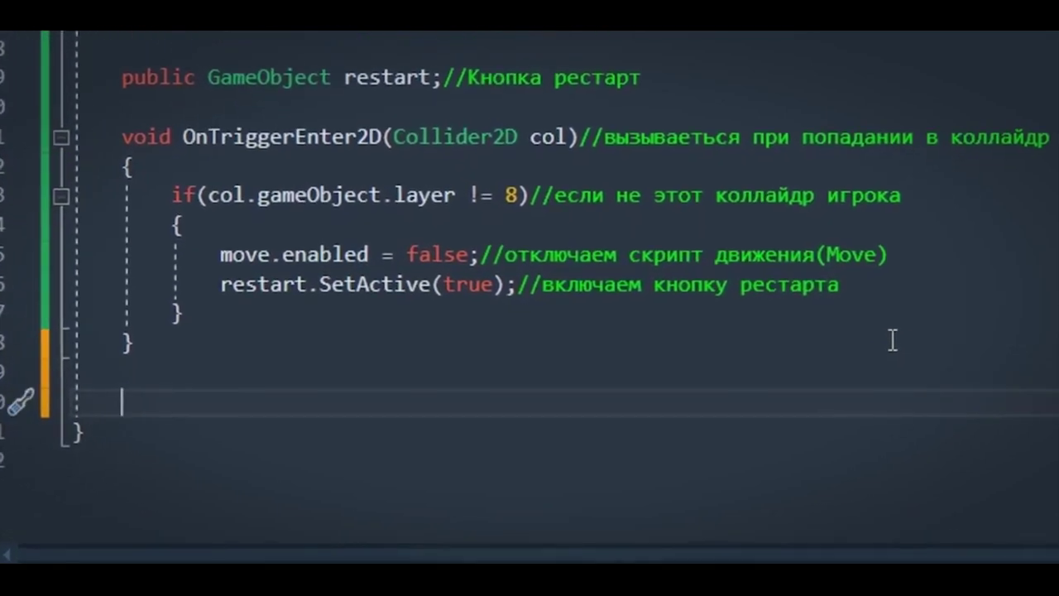
{"action": "type", "text": "v"}
{"action": "type", "text": "oid "}
{"action": "type", "text": "Rer"}
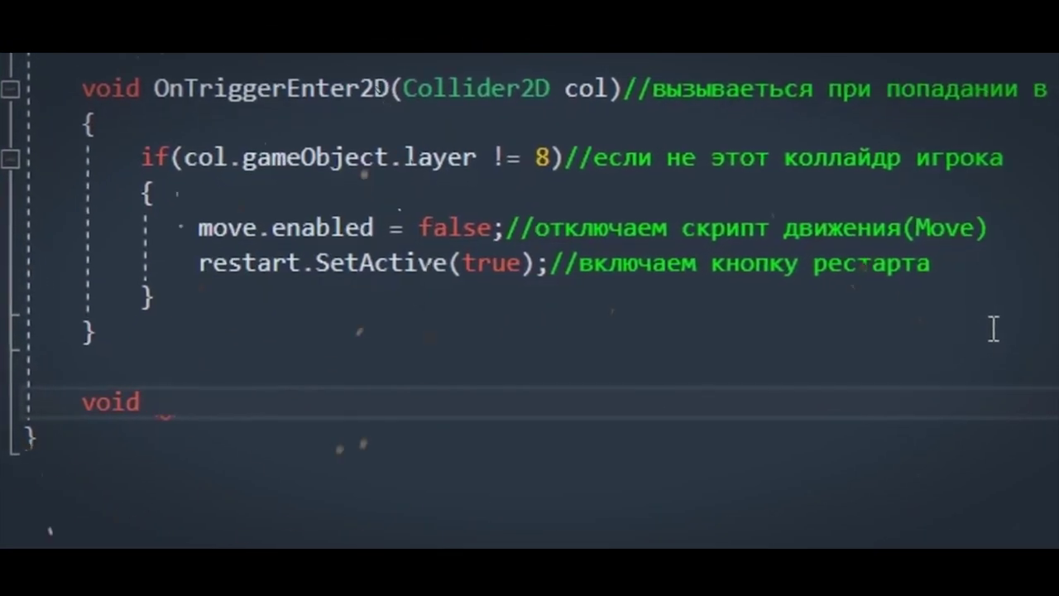
{"action": "key", "text": "BackSpace"}
{"action": "type", "text": "s"}
{"action": "type", "text": "tart"}
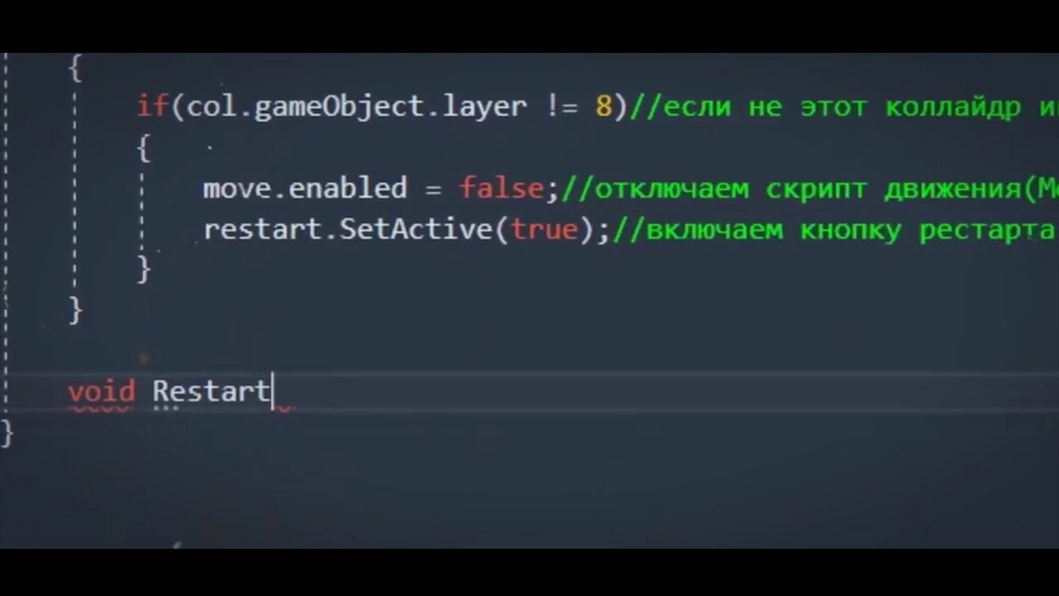
{"action": "type", "text": "() {"}
{"action": "key", "text": "Return"}
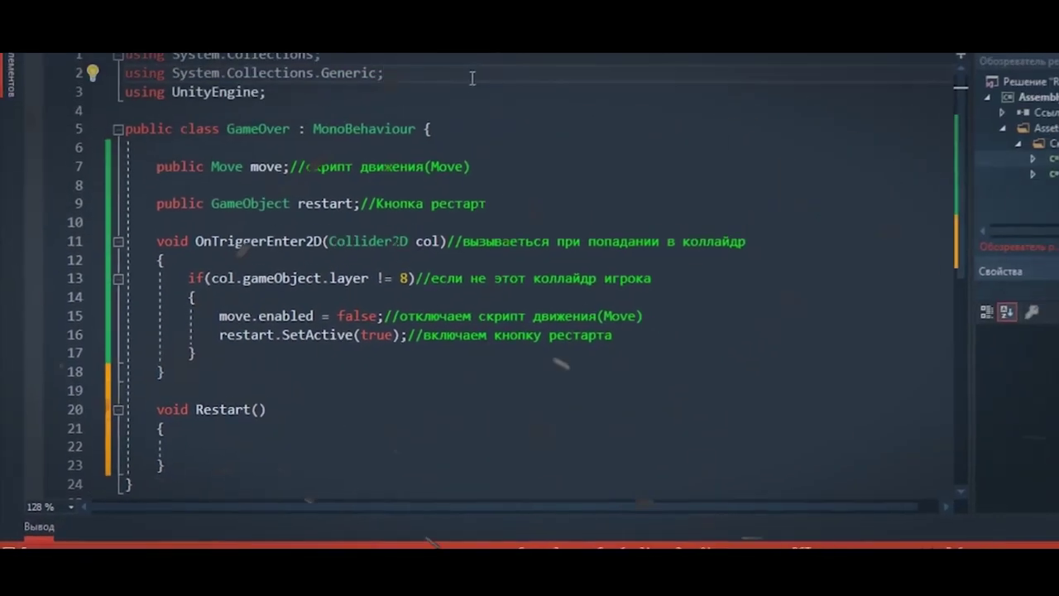
- Add the directive 'using UnityEngine.SceneManagement;' under the existing using lines
{"action": "left_click", "coordinate": [433, 154]}
{"action": "key", "text": "Return"}
{"action": "type", "text": "u"}
{"action": "type", "text": "sing"}
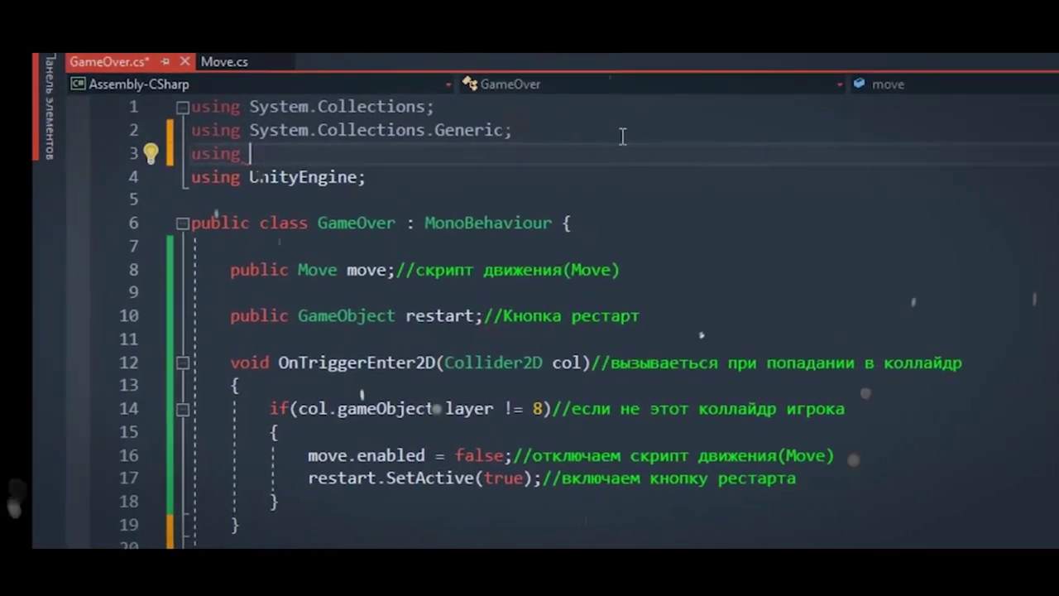
{"action": "type", "text": " Uni"}
{"action": "key", "text": "Down"}
{"action": "key", "text": "Down"}
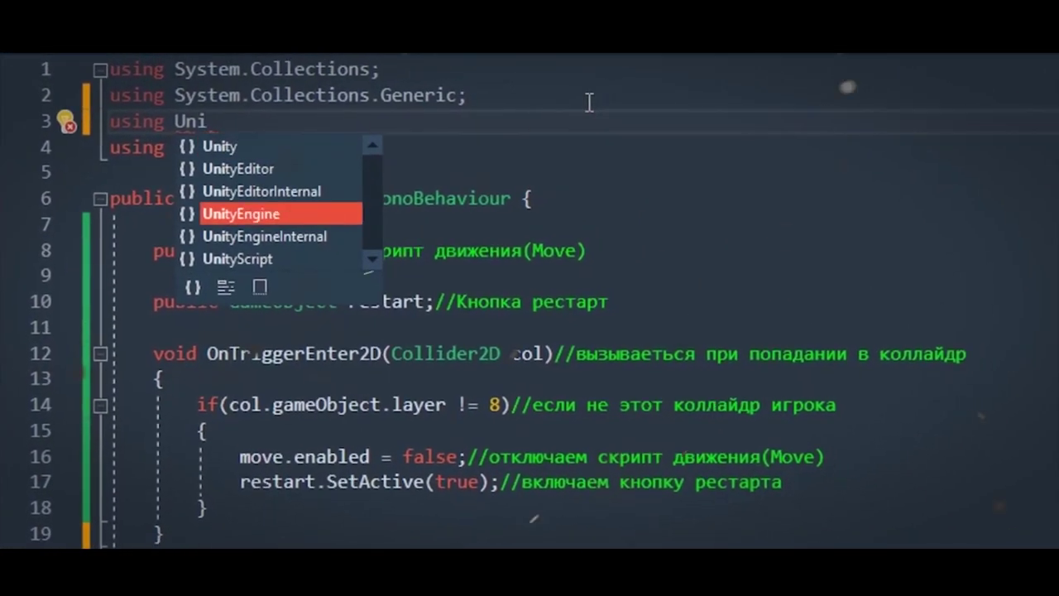
{"action": "key", "text": "Down"}
{"action": "key", "text": "Return"}
{"action": "type", "text": "."}
{"action": "type", "text": "s"}
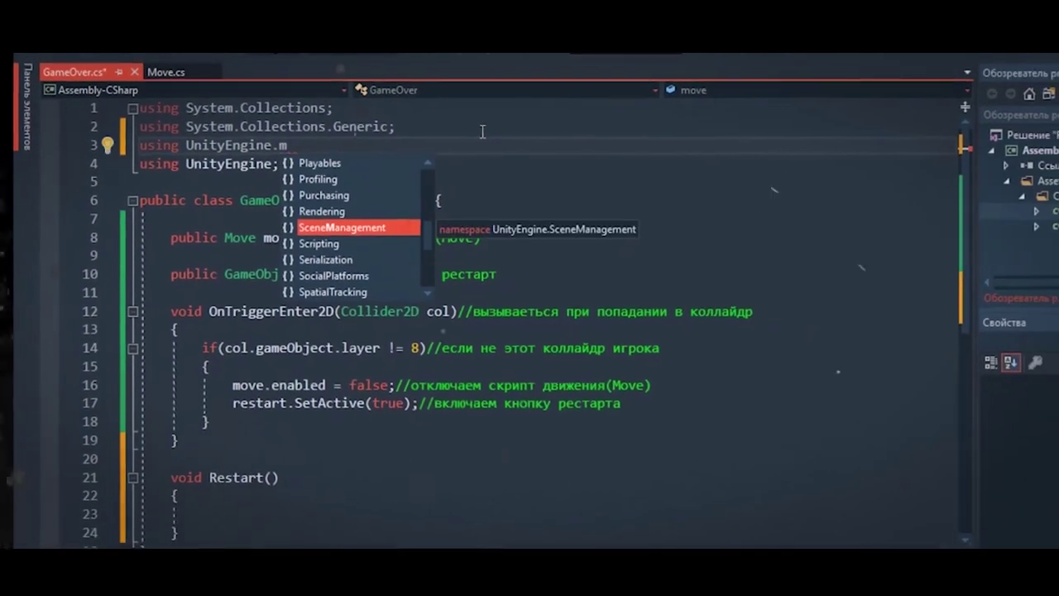
{"action": "key", "text": "Return"}
{"action": "type", "text": ";"}
- Make Restart() call SceneManager.LoadScene(0), then return to Unity
{"action": "scroll", "coordinate": [414, 248], "scroll_direction": "down", "scroll_amount": 1}
{"action": "scroll", "coordinate": [331, 331], "scroll_direction": "up", "scroll_amount": 1}
{"action": "scroll", "coordinate": [259, 402], "scroll_direction": "down", "scroll_amount": 1}
{"action": "left_click", "coordinate": [244, 420]}
{"action": "type", "text": "S"}
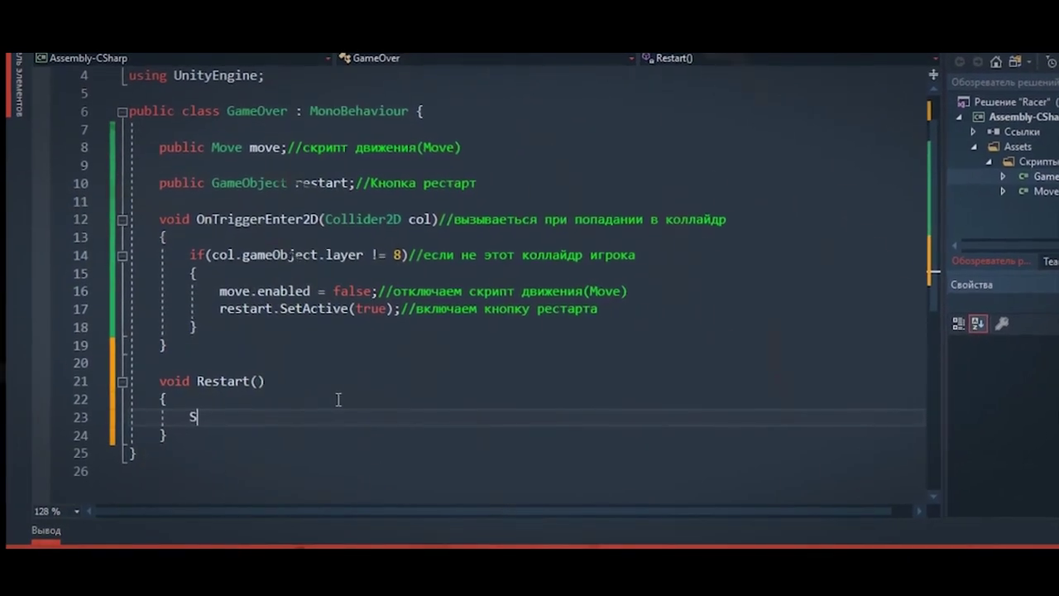
{"action": "type", "text": "ce"}
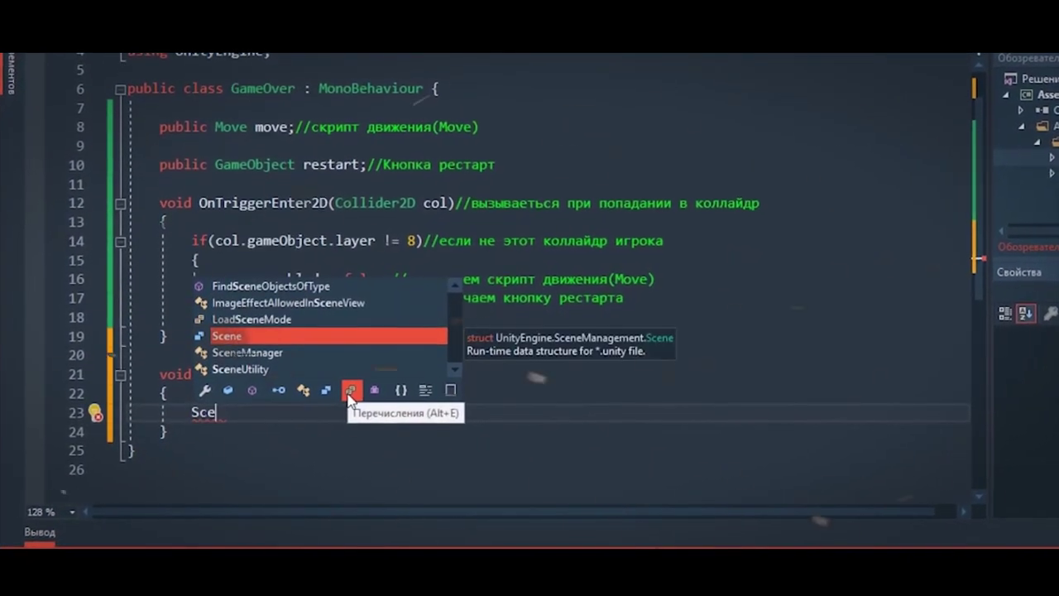
{"action": "key", "text": "Down"}
{"action": "key", "text": "Tab"}
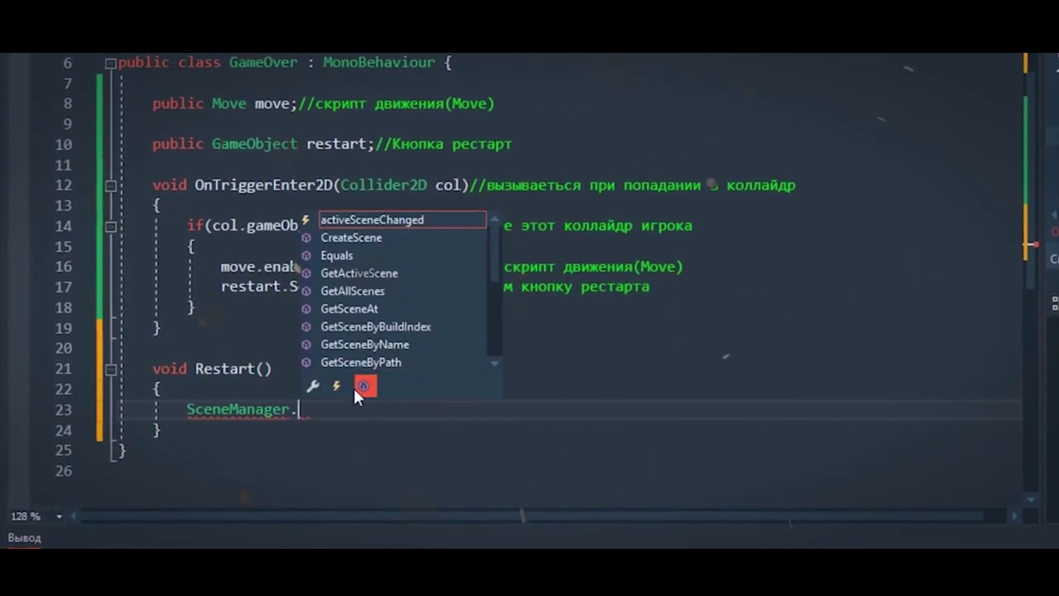
{"action": "type", "text": "Lo"}
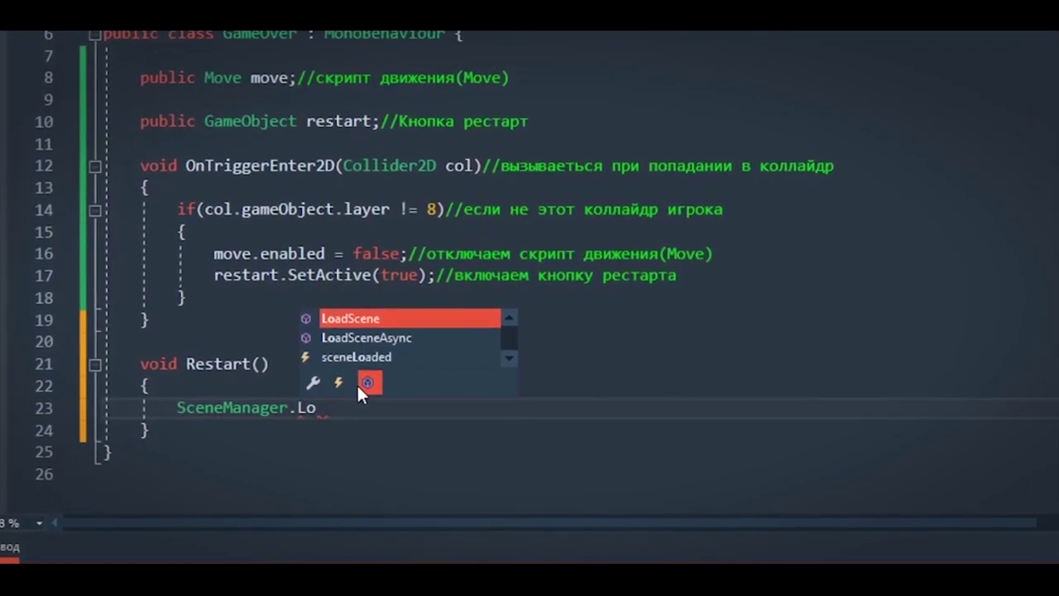
{"action": "key", "text": "Tab"}
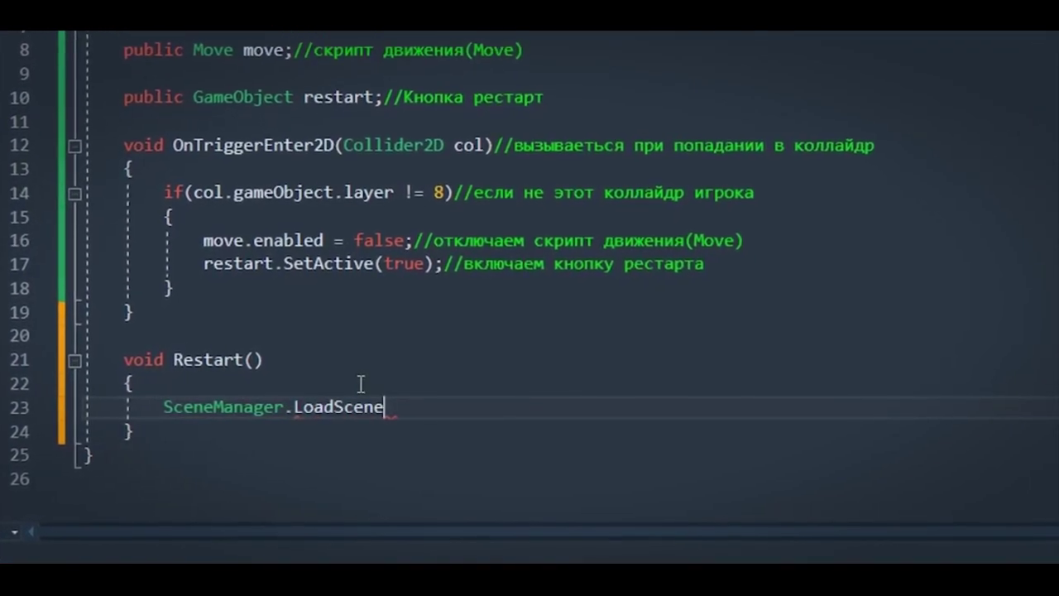
{"action": "type", "text": "0"}
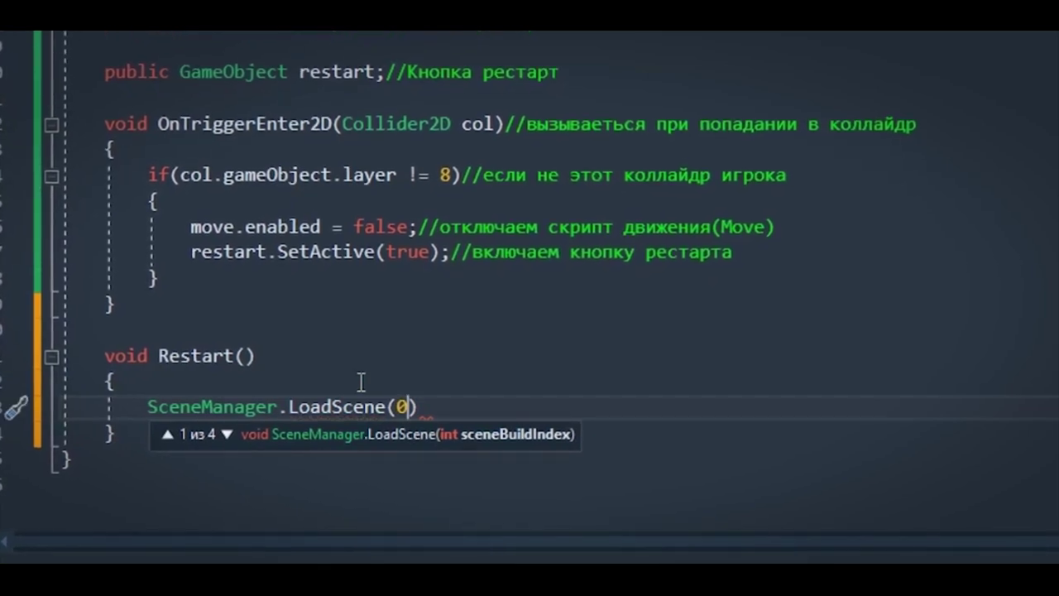
{"action": "key", "text": "Right"}
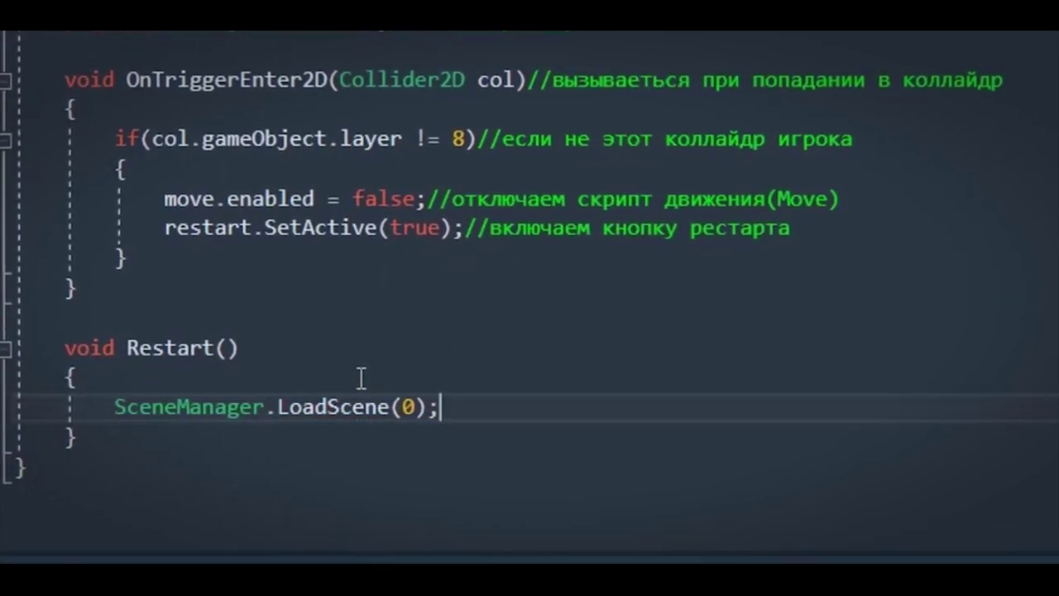
{"action": "left_click", "coordinate": [84, 344]}
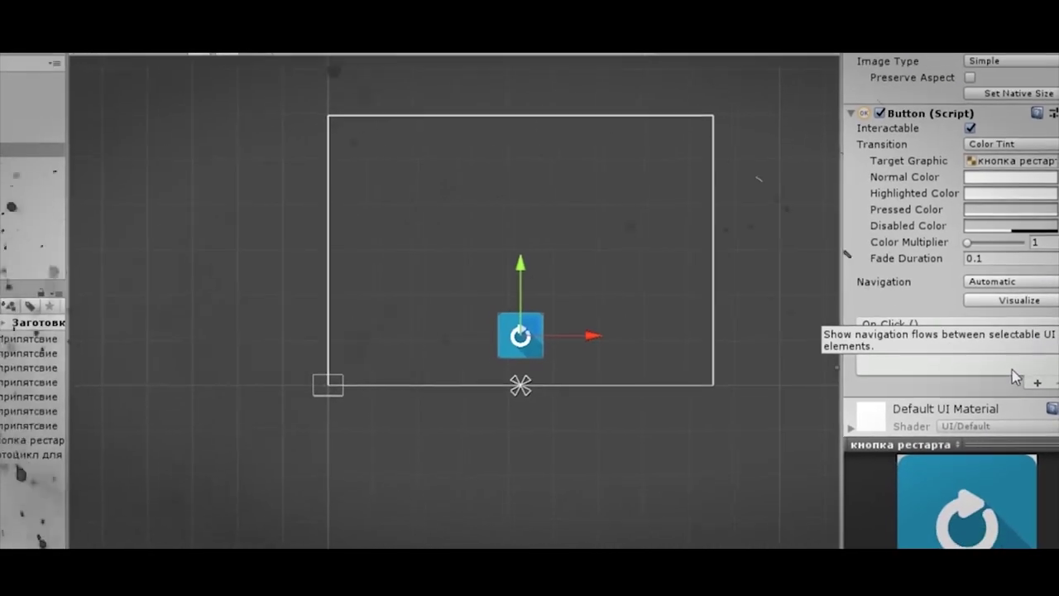
- Add an On Click entry with the Game Over object as target, calling GameOver.Restart()
{"action": "left_click", "coordinate": [1034, 353]}
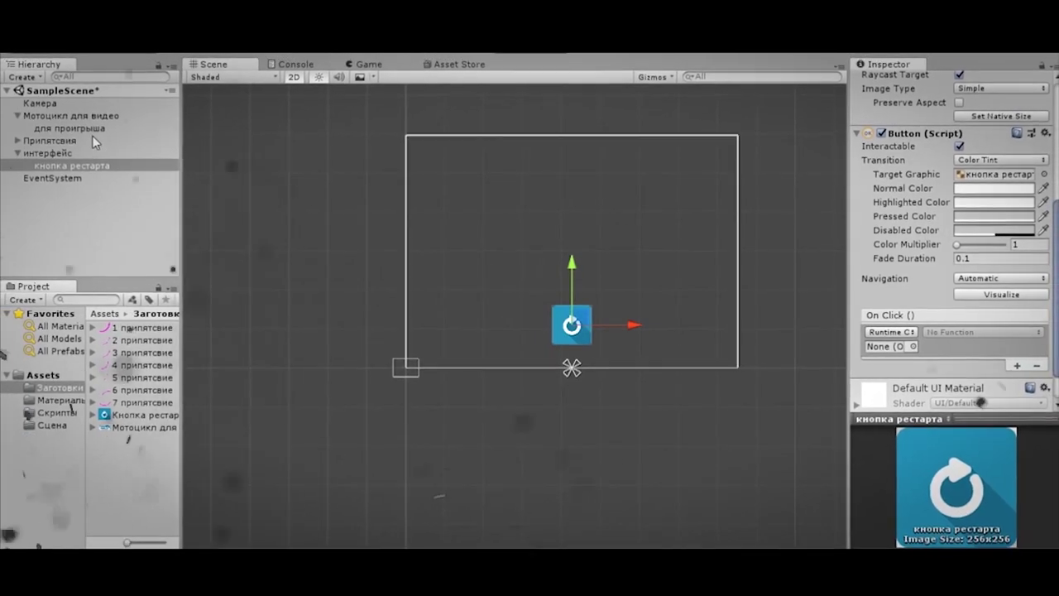
{"action": "left_click_drag", "start_coordinate": [79, 128], "coordinate": [891, 349]}
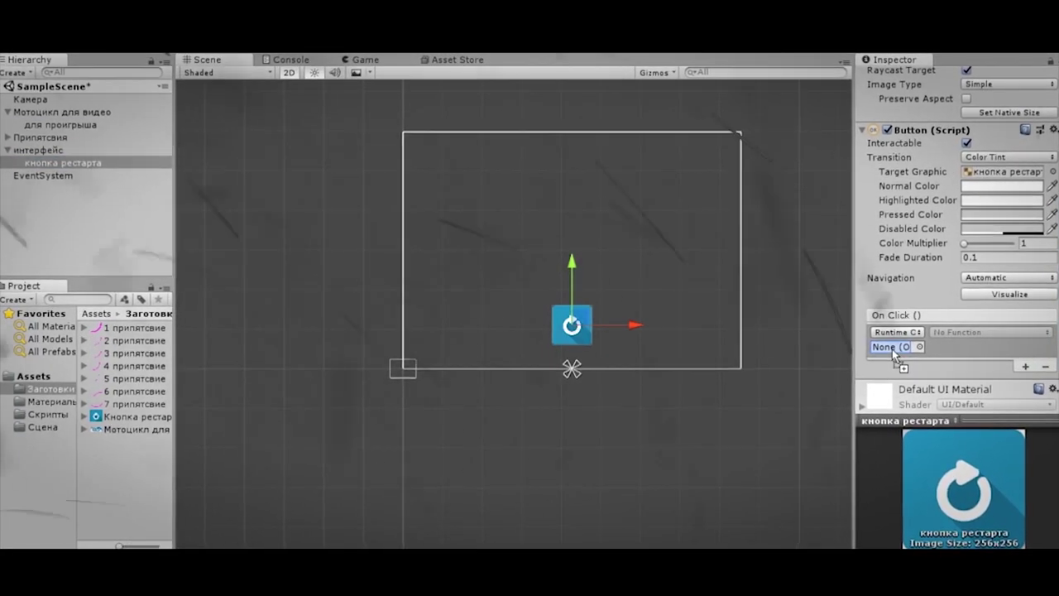
{"action": "left_click", "coordinate": [947, 331]}
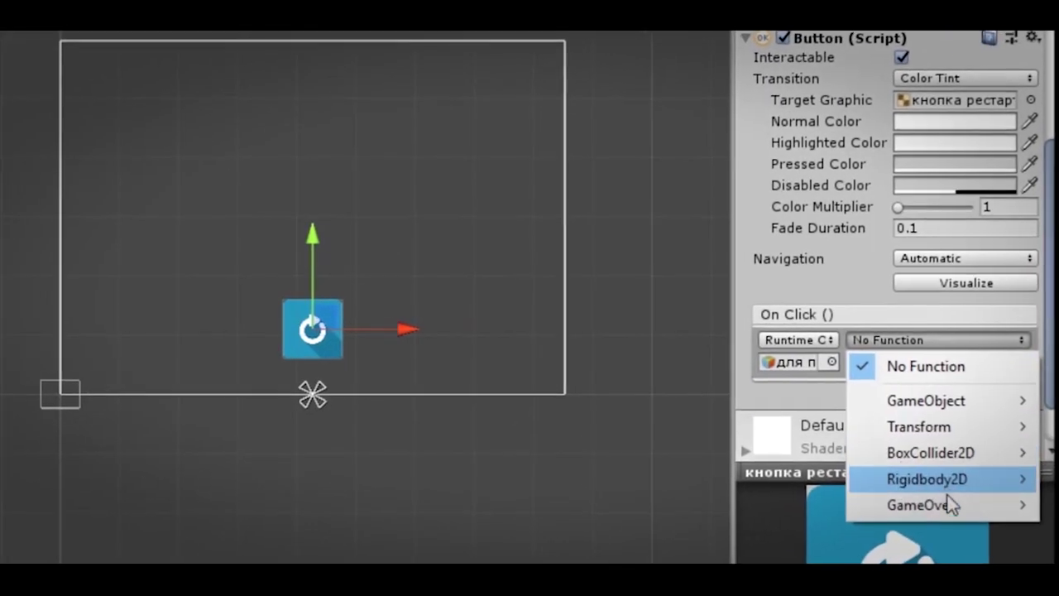
{"action": "mouse_move", "coordinate": [943, 486]}
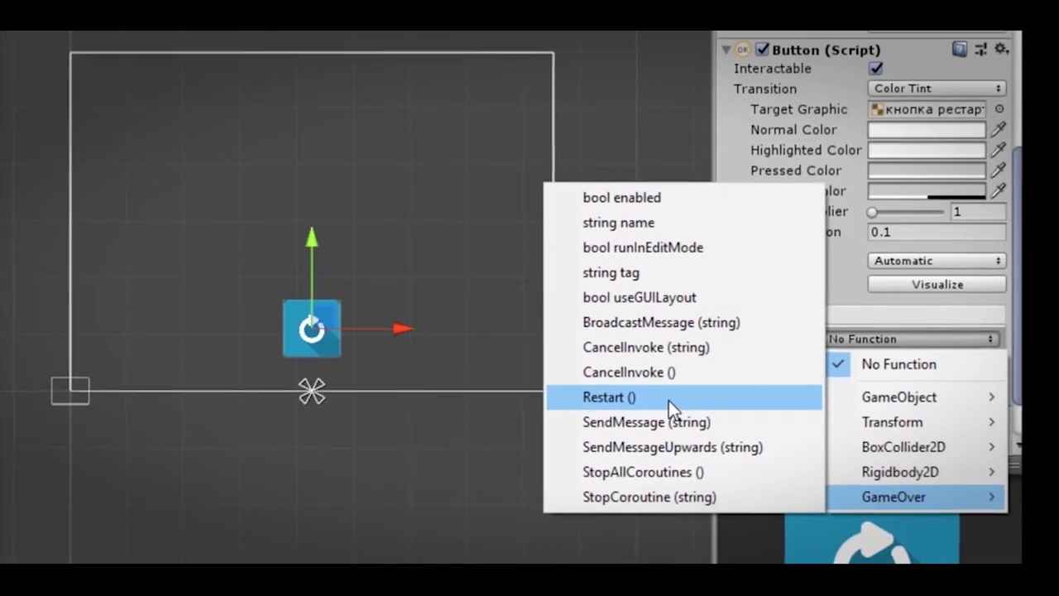
{"action": "left_click", "coordinate": [667, 399]}
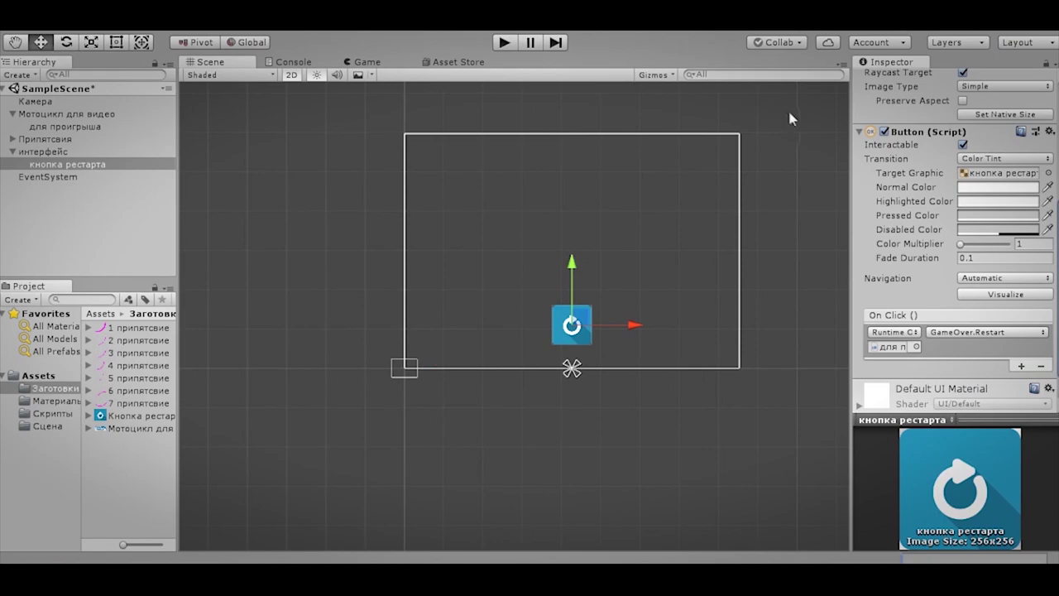
{"action": "scroll", "coordinate": [905, 140], "scroll_direction": "up", "scroll_amount": 3}
{"action": "scroll", "coordinate": [905, 141], "scroll_direction": "up", "scroll_amount": 3}
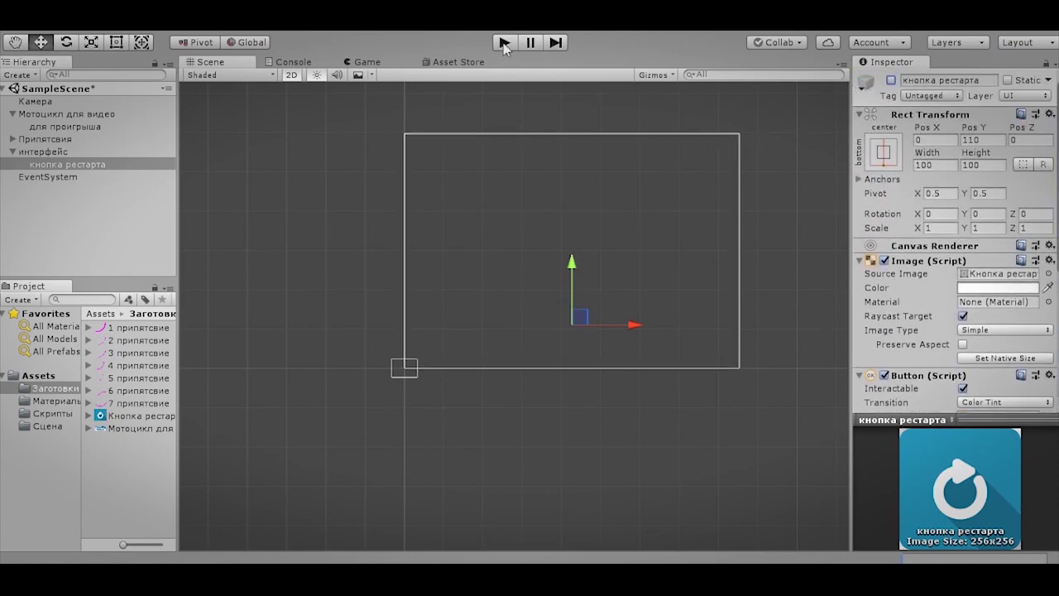
{"action": "key", "text": "ctrl+p"}
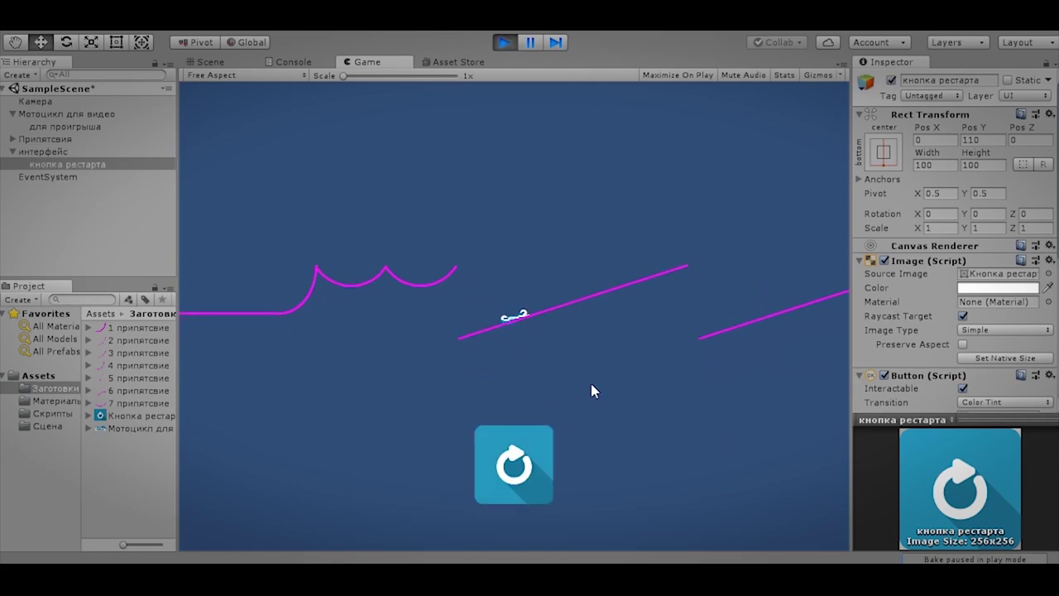
{"action": "left_click", "coordinate": [521, 460]}
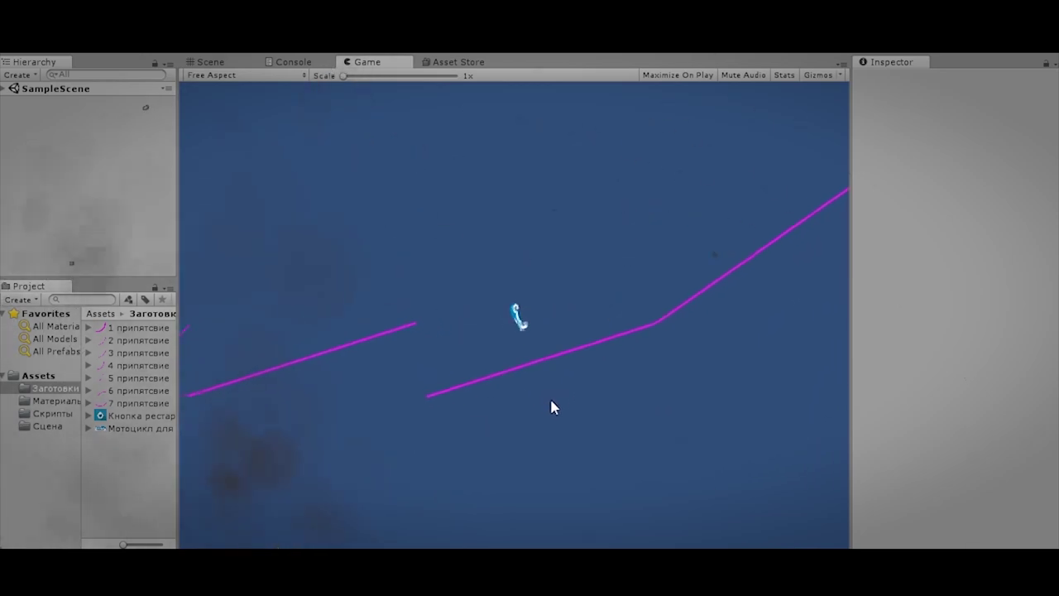
{"action": "left_click", "coordinate": [537, 459]}
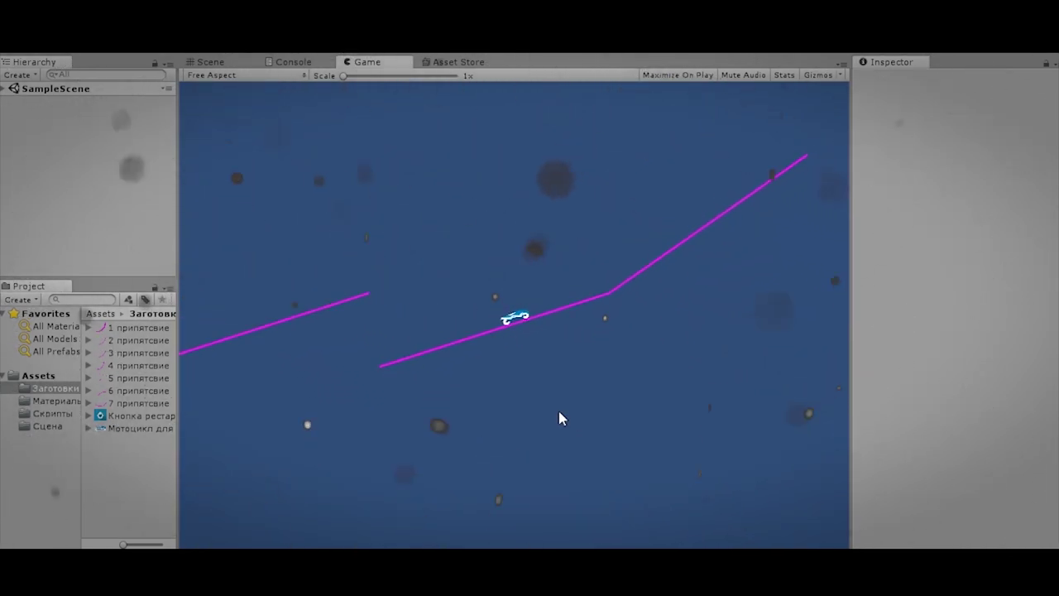
{"action": "key", "text": "ctrl+p"}
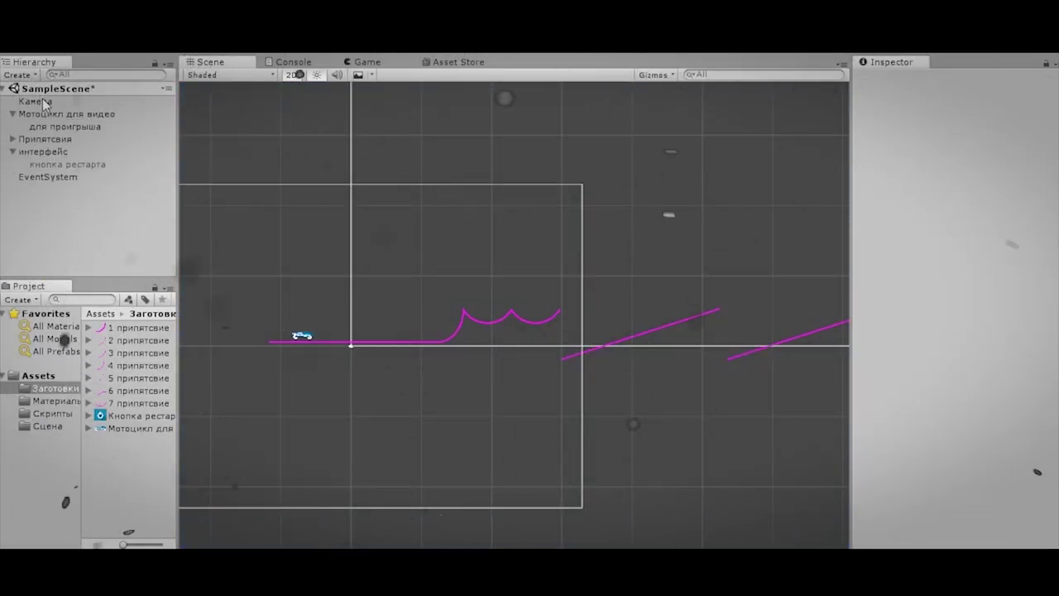
- Select the camera and set its background colour to dark navy 10104D
{"action": "left_click", "coordinate": [38, 101]}
{"action": "left_click", "coordinate": [366, 62]}
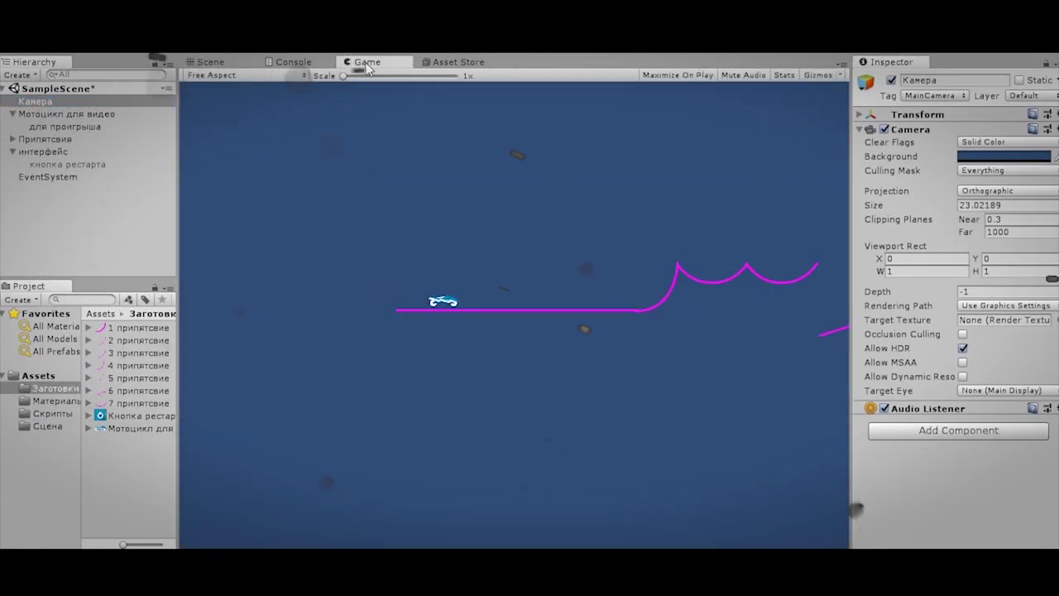
{"action": "left_click", "coordinate": [1002, 157]}
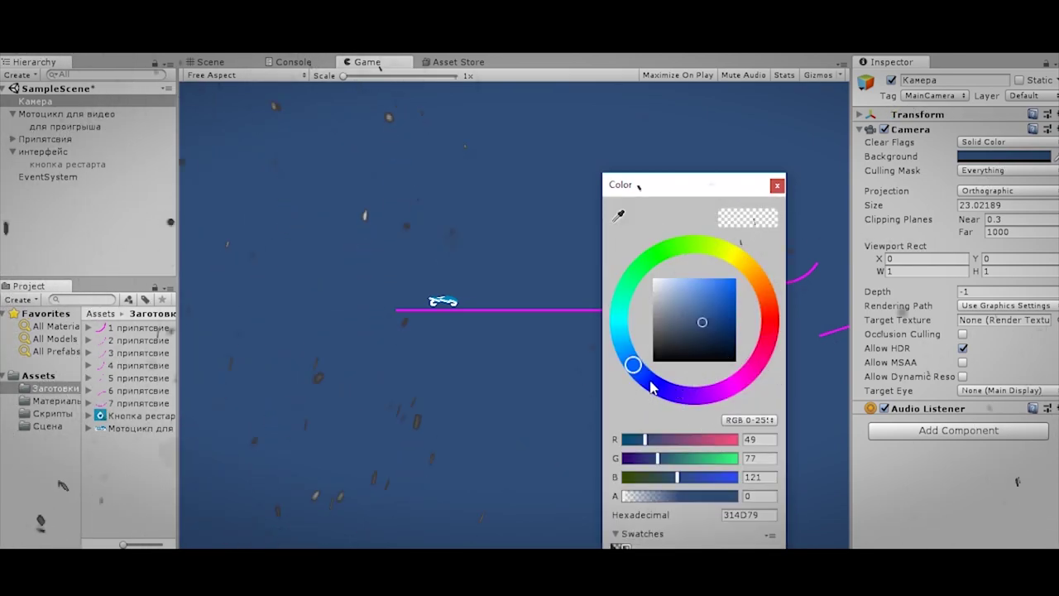
{"action": "left_click", "coordinate": [653, 383]}
{"action": "left_click_drag", "start_coordinate": [710, 324], "coordinate": [719, 336]}
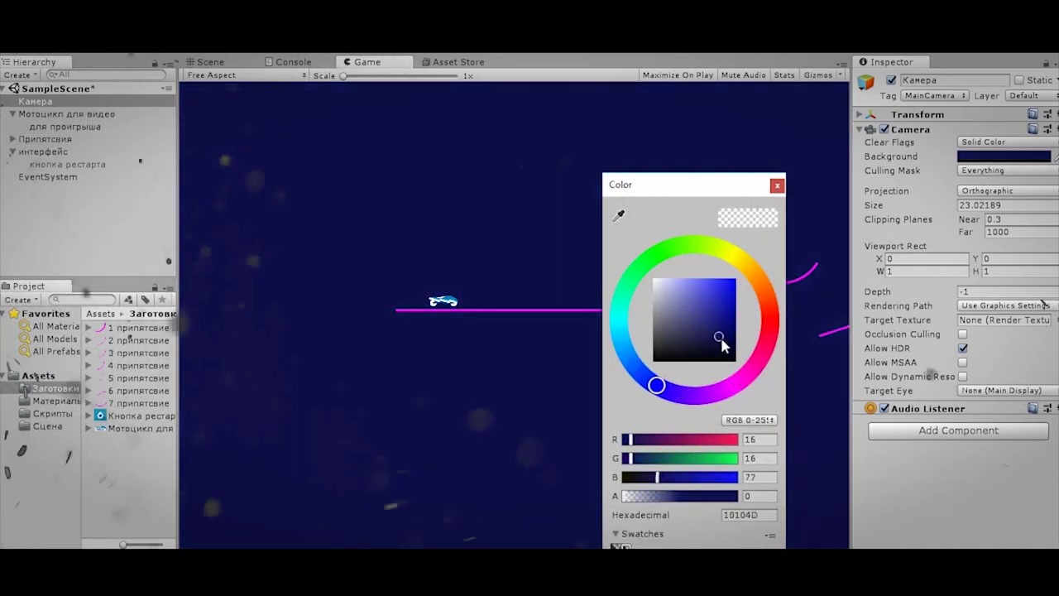
{"action": "left_click", "coordinate": [777, 185]}
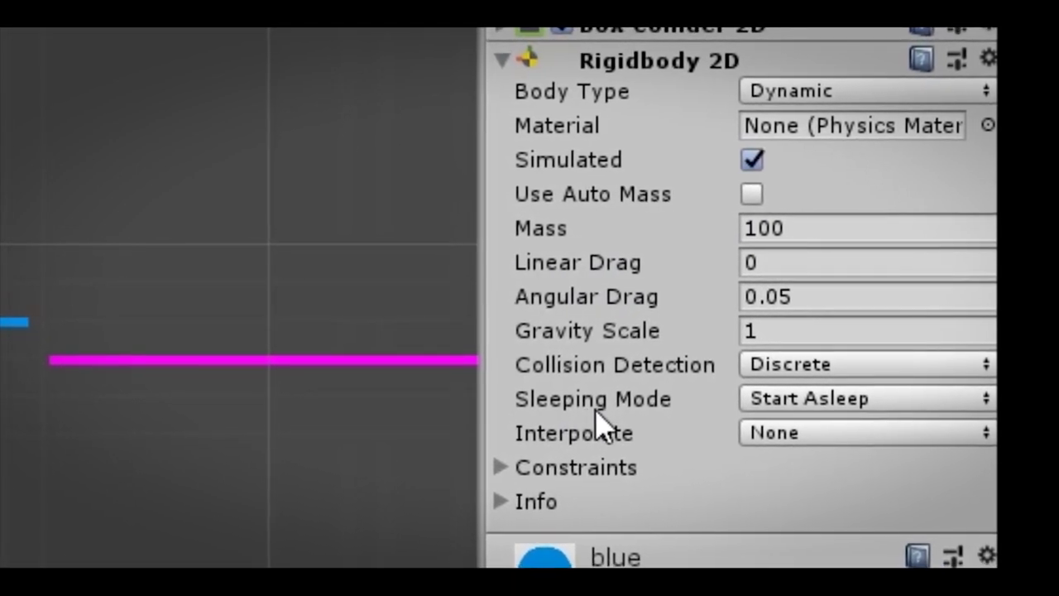
- Keep the Rigidbody 2D Sleeping Mode at Start Asleep, then select platform (6)
{"action": "mouse_move", "coordinate": [626, 421]}
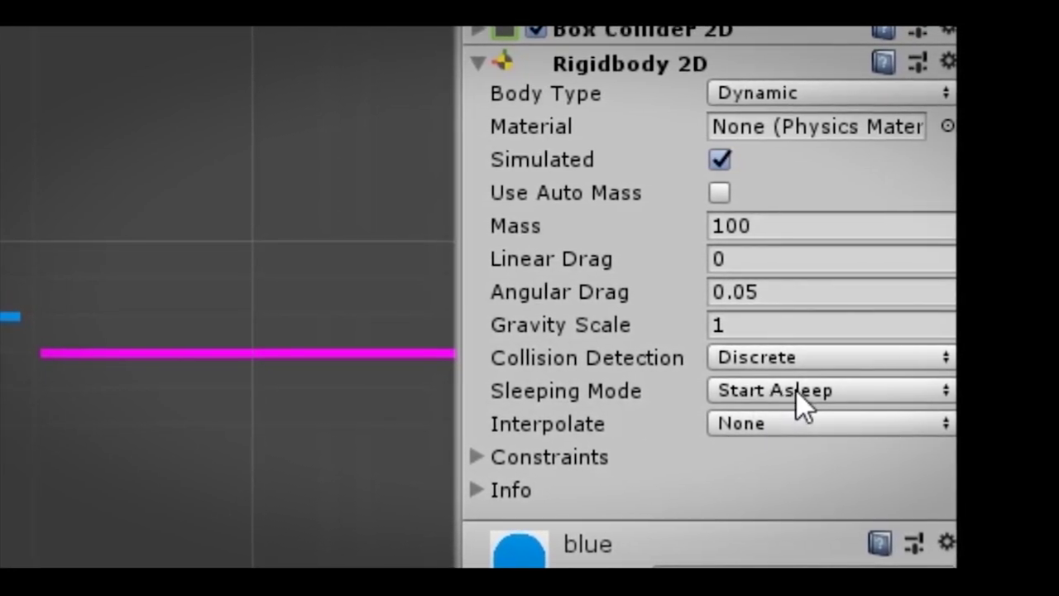
{"action": "left_click", "coordinate": [718, 405]}
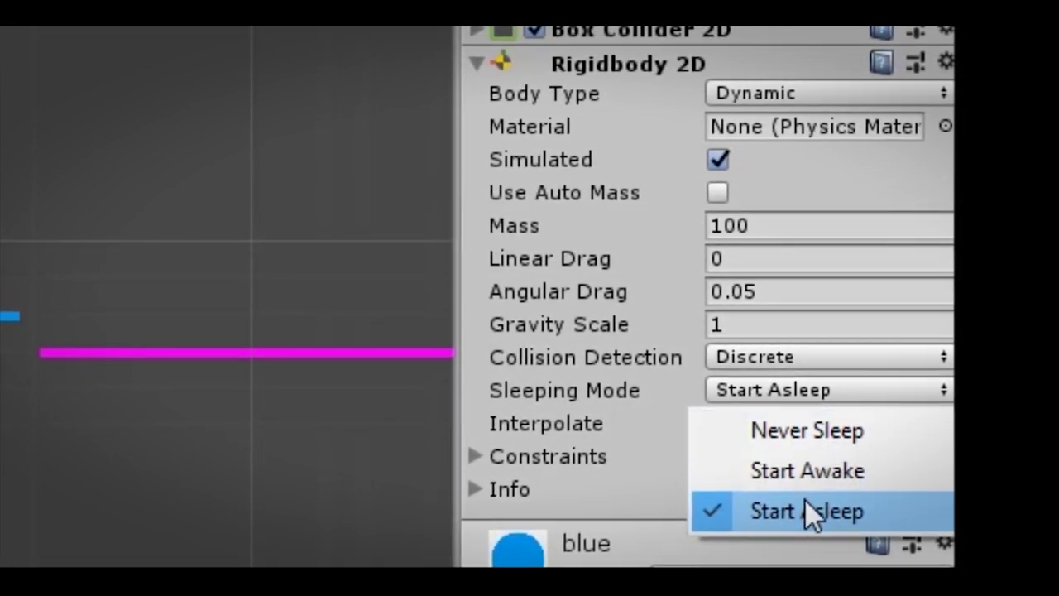
{"action": "left_click", "coordinate": [804, 501]}
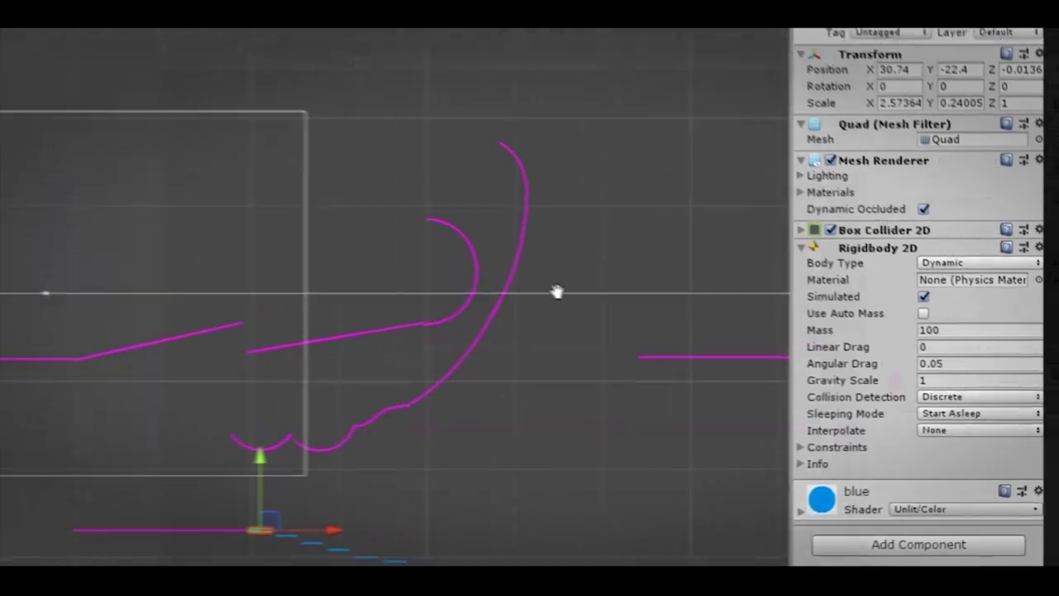
{"action": "left_click", "coordinate": [556, 343]}
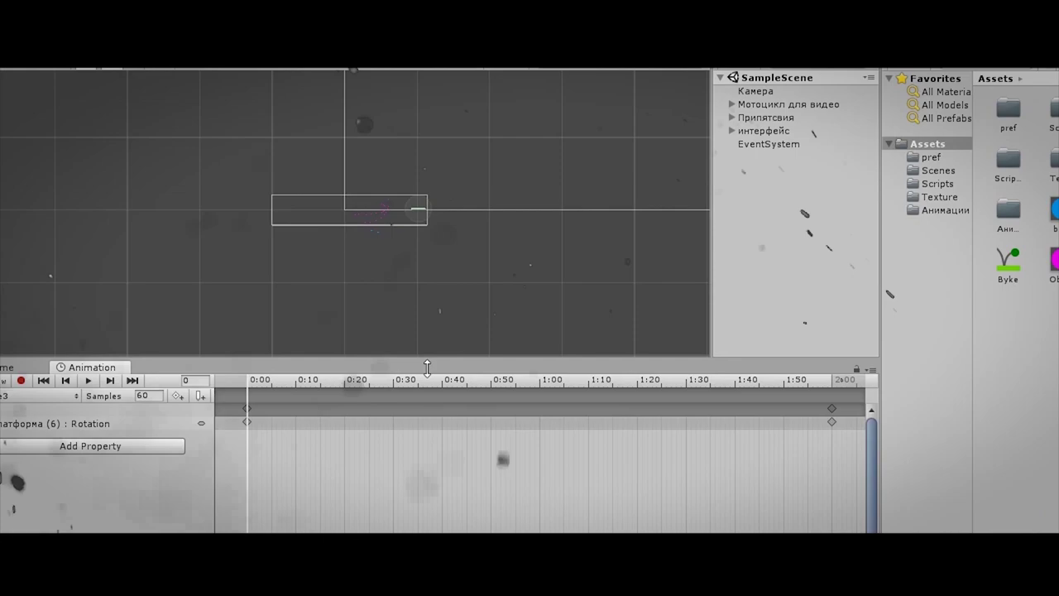
- Preview platform (6)'s rotation in perspective, then select the third Rotate clip in Анимации
{"action": "middle_click_drag", "start_coordinate": [563, 231], "coordinate": [430, 244]}
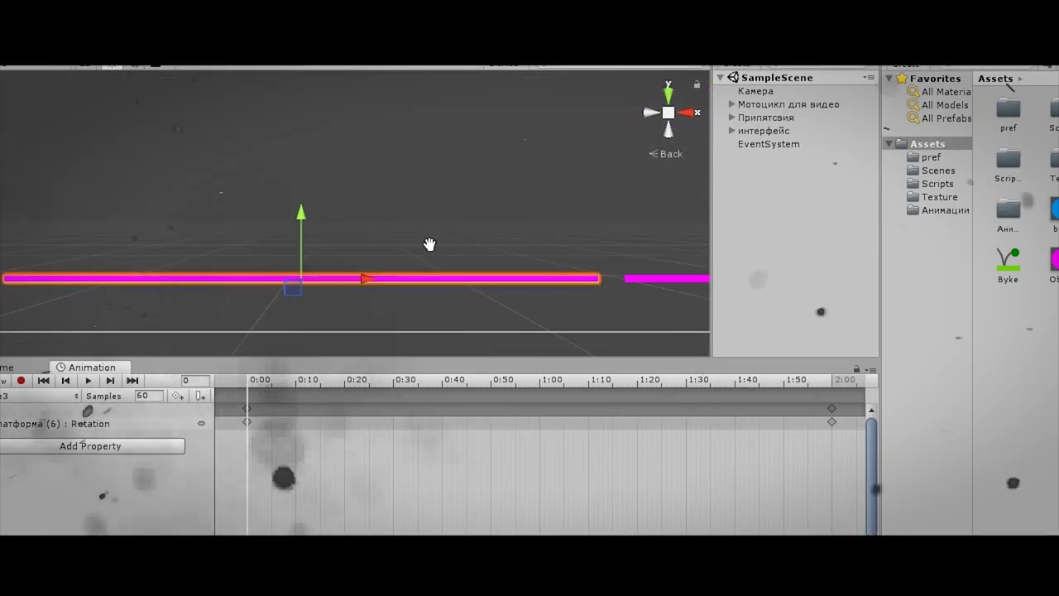
{"action": "key", "text": "space"}
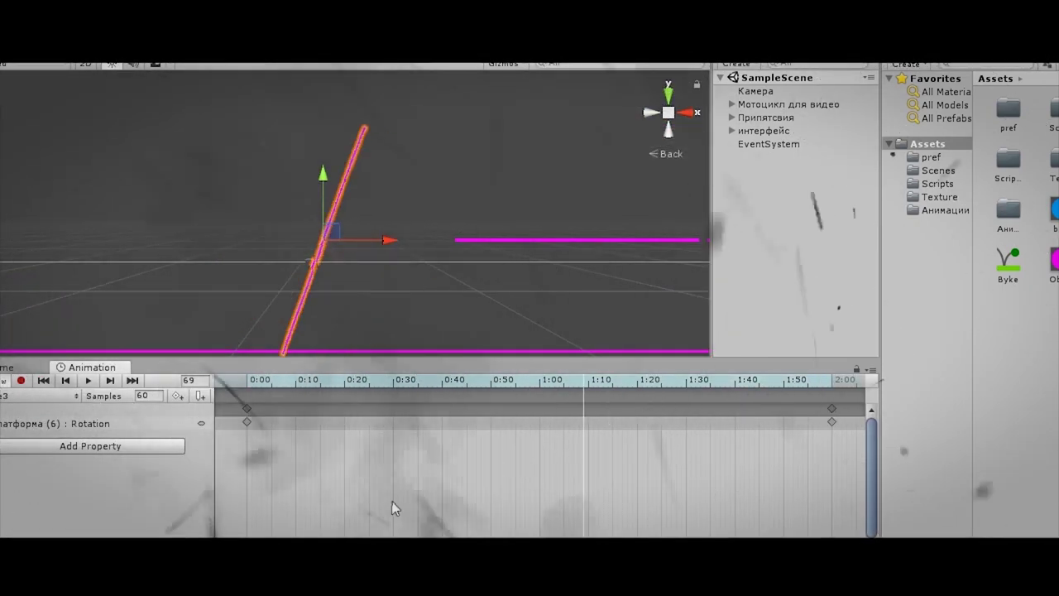
{"action": "double_click", "coordinate": [983, 225]}
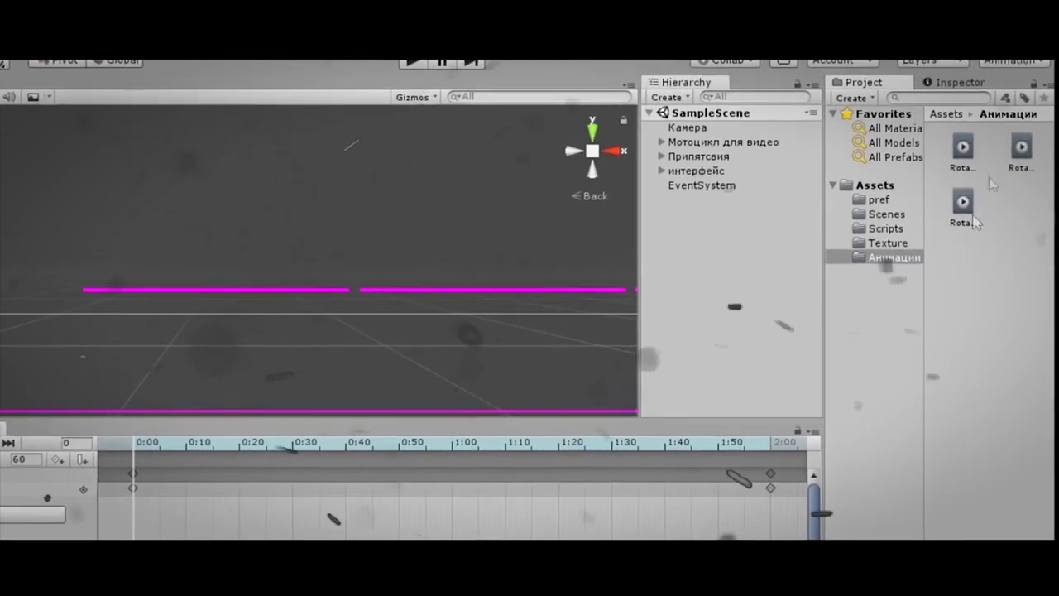
{"action": "left_click", "coordinate": [960, 208]}
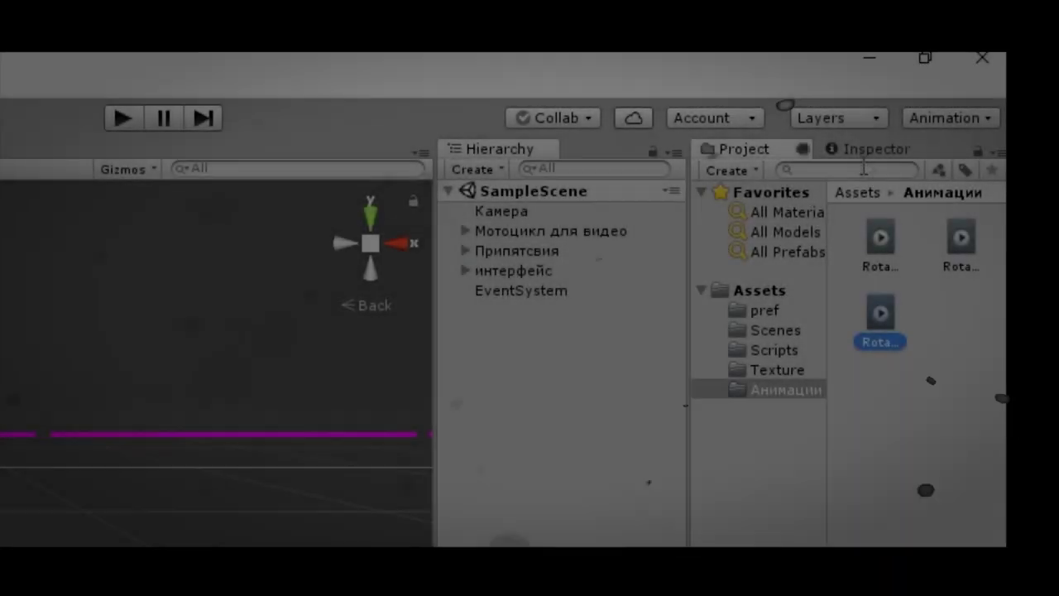
- Select the Rotate3 clip, keep its Wrap Mode at Loop, and switch the Inspector to Debug
{"action": "left_click", "coordinate": [860, 148]}
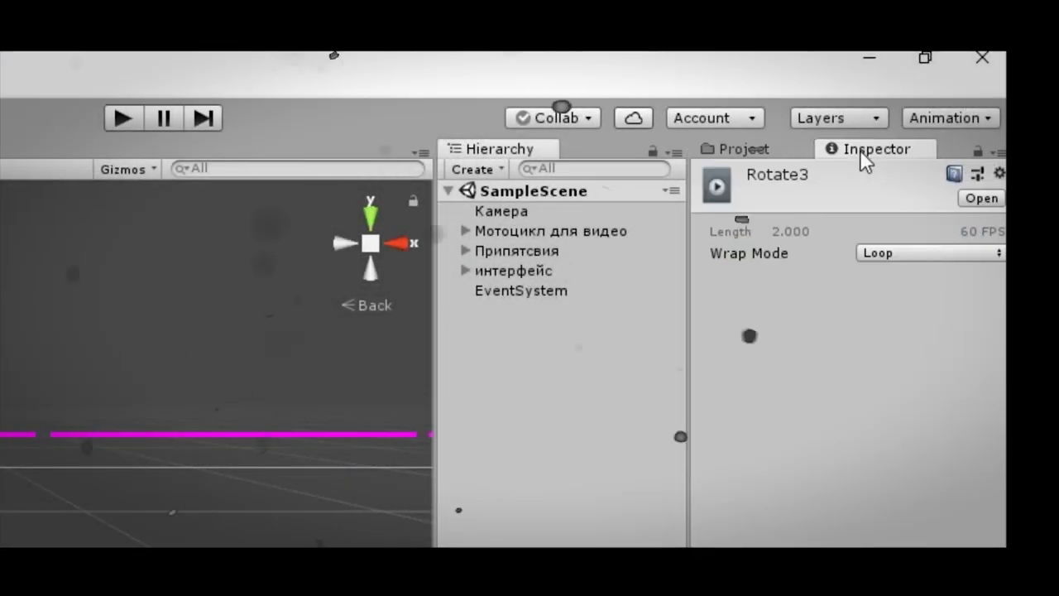
{"action": "left_click", "coordinate": [889, 253]}
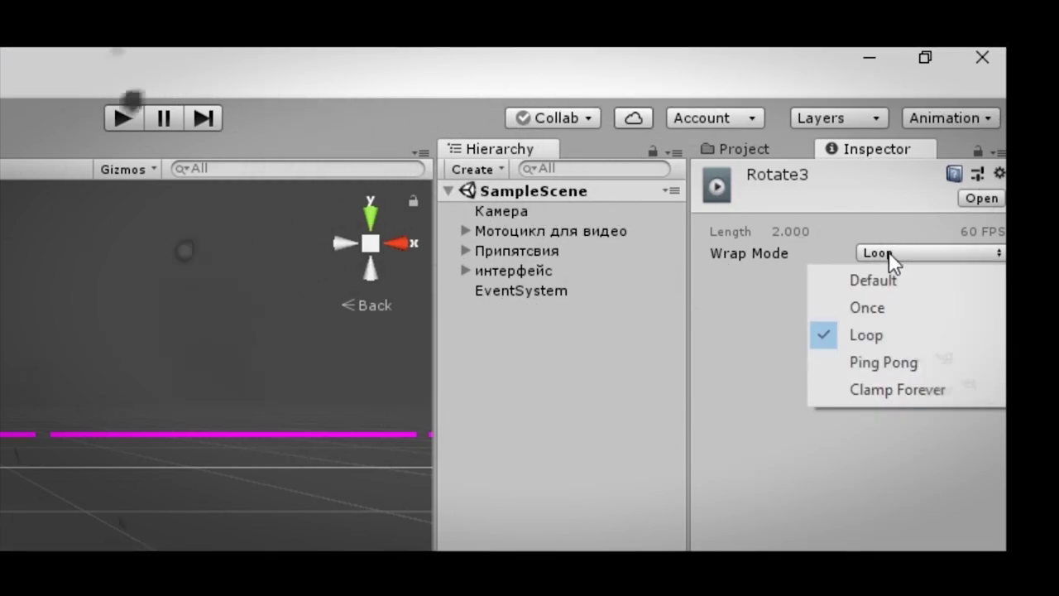
{"action": "left_click", "coordinate": [778, 281]}
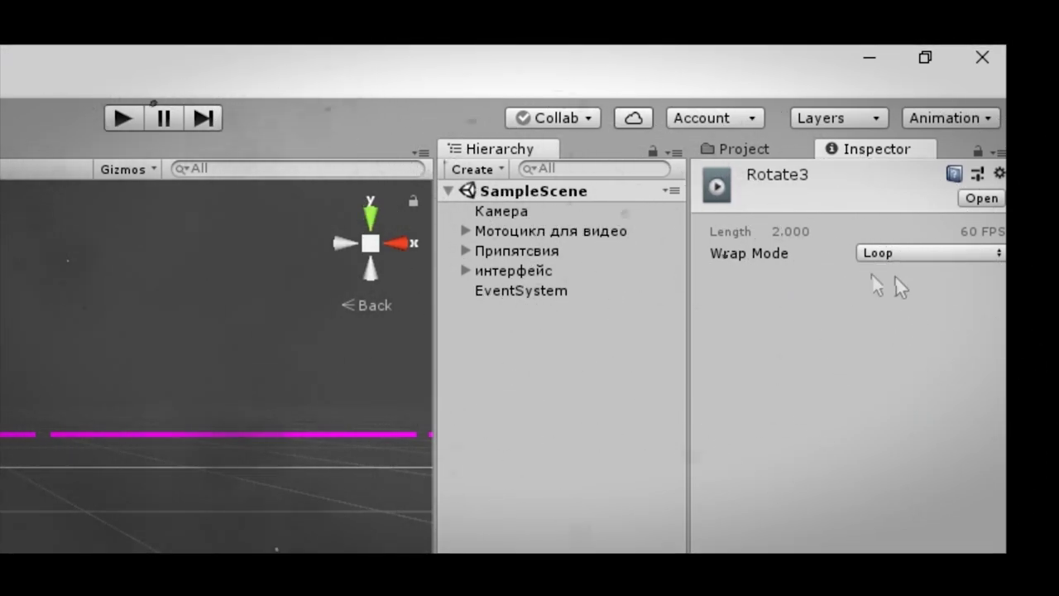
{"action": "left_click", "coordinate": [995, 153]}
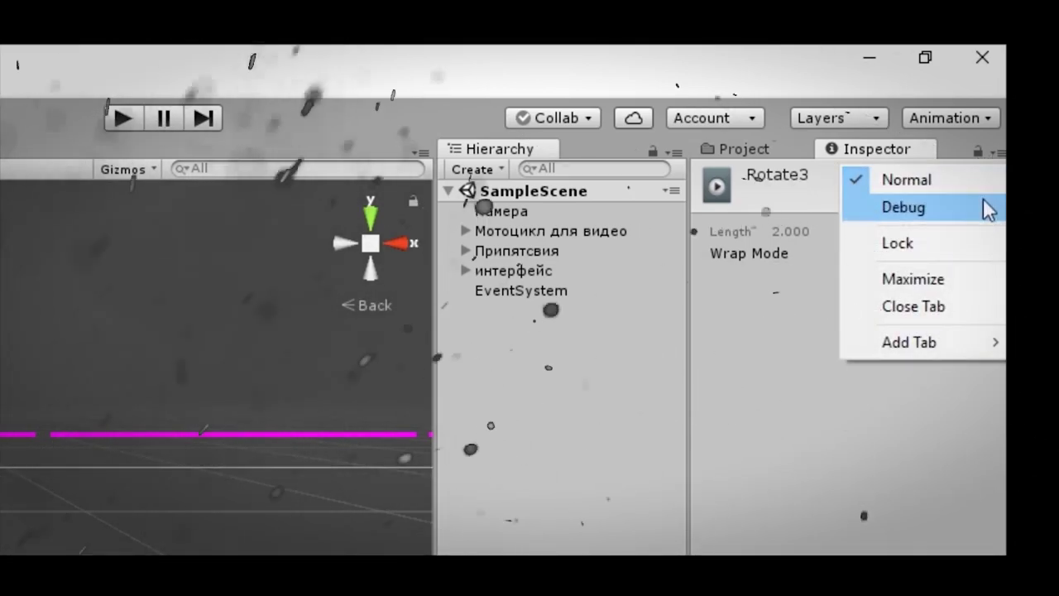
{"action": "left_click", "coordinate": [981, 208]}
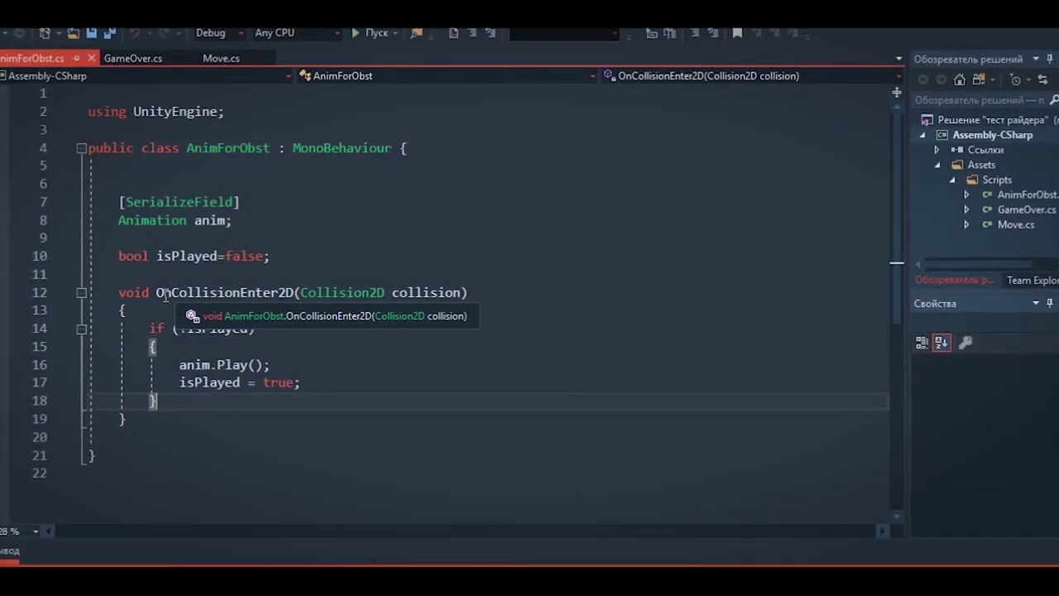
- Comment the collision line 'если до плаформы дотронулись' and begin a comment on the if (!isPlayed) line
{"action": "left_click", "coordinate": [519, 293]}
{"action": "type", "text": "//t"}
{"action": "key", "text": "BackSpace"}
{"action": "type", "text": "если д"}
{"action": "type", "text": "о пла"}
{"action": "type", "text": "формы дотрон"}
{"action": "type", "text": "ул"}
{"action": "type", "text": "ись"}
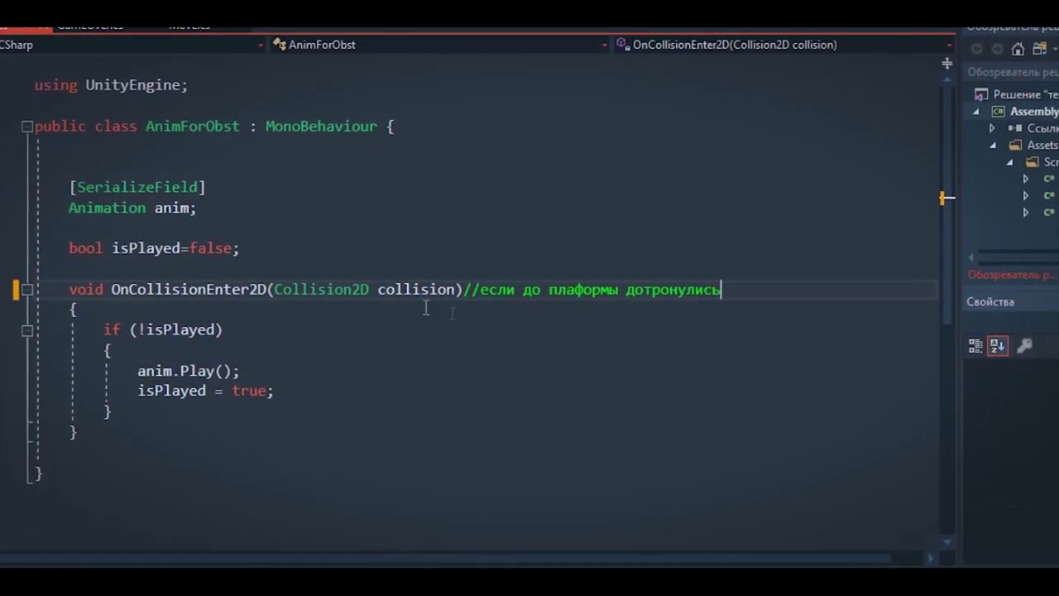
{"action": "left_click", "coordinate": [314, 329]}
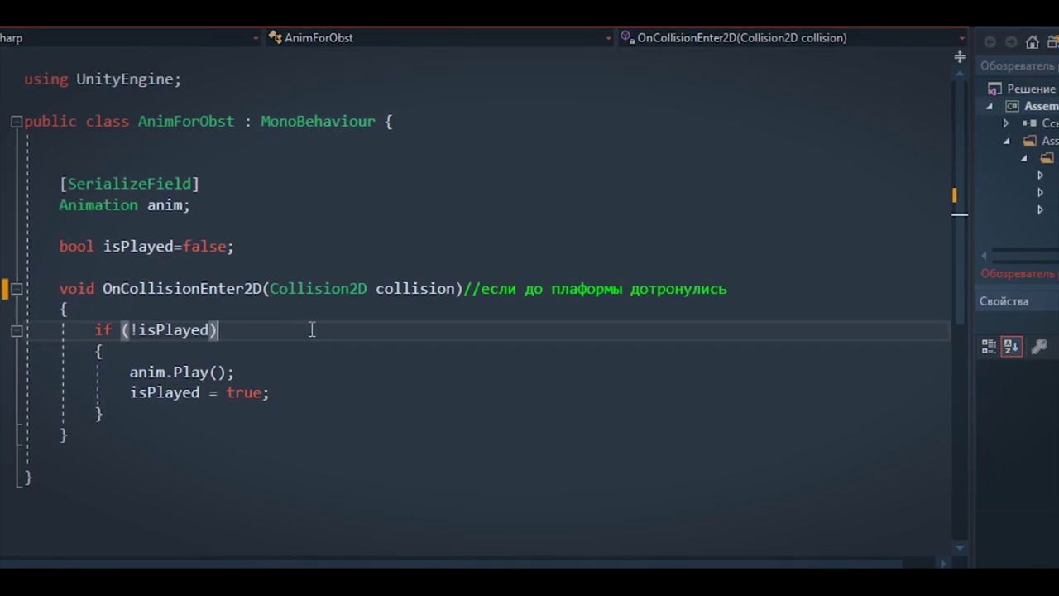
{"action": "type", "text": "//"}
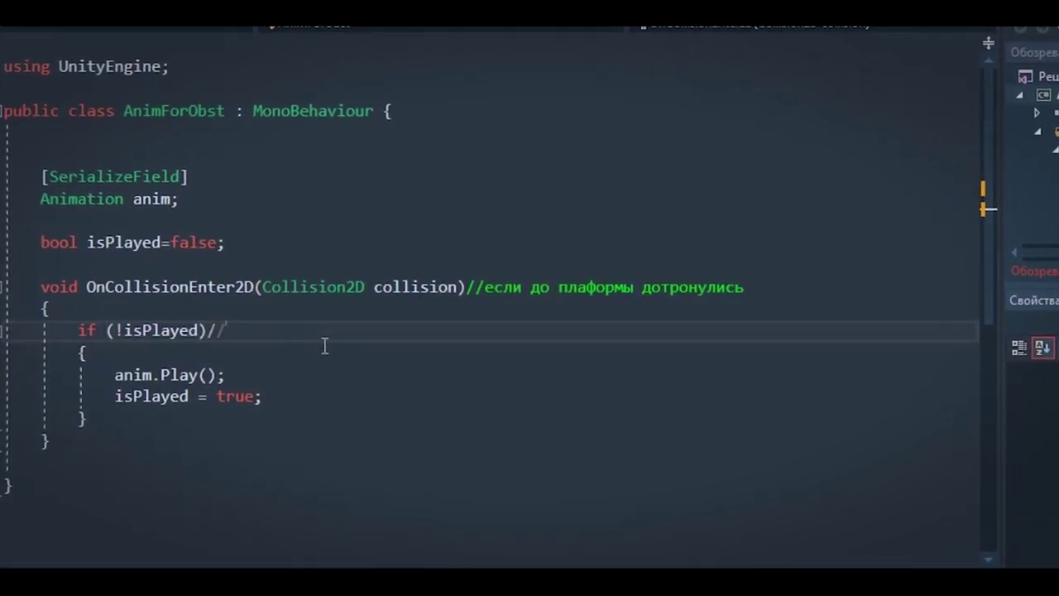
{"action": "type", "text": "если она ещё не была проигрына"}
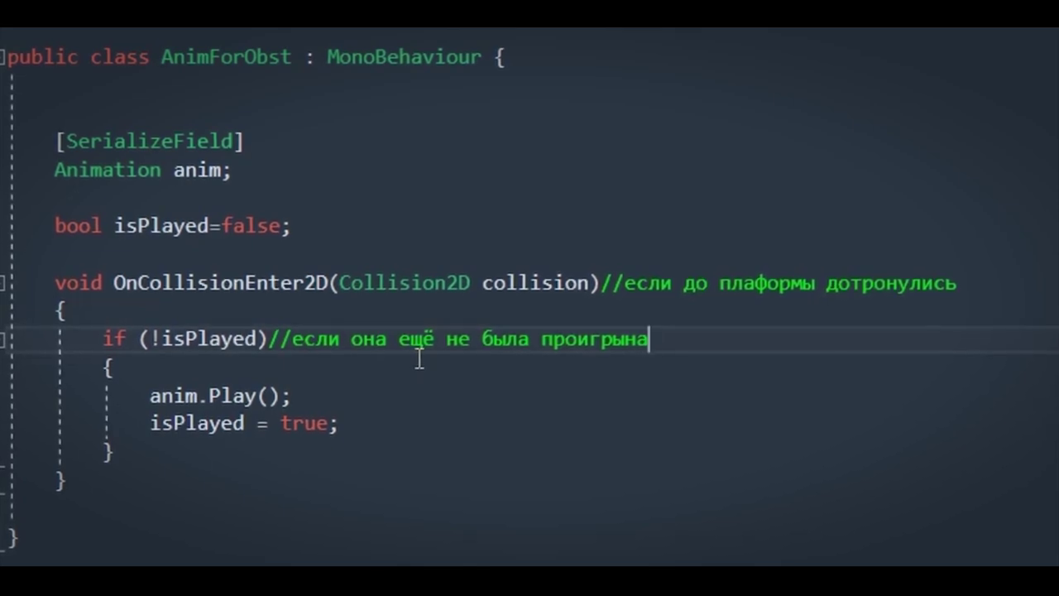
{"action": "left_click", "coordinate": [475, 395]}
{"action": "type", "text": "//проигрываем анимацию"}
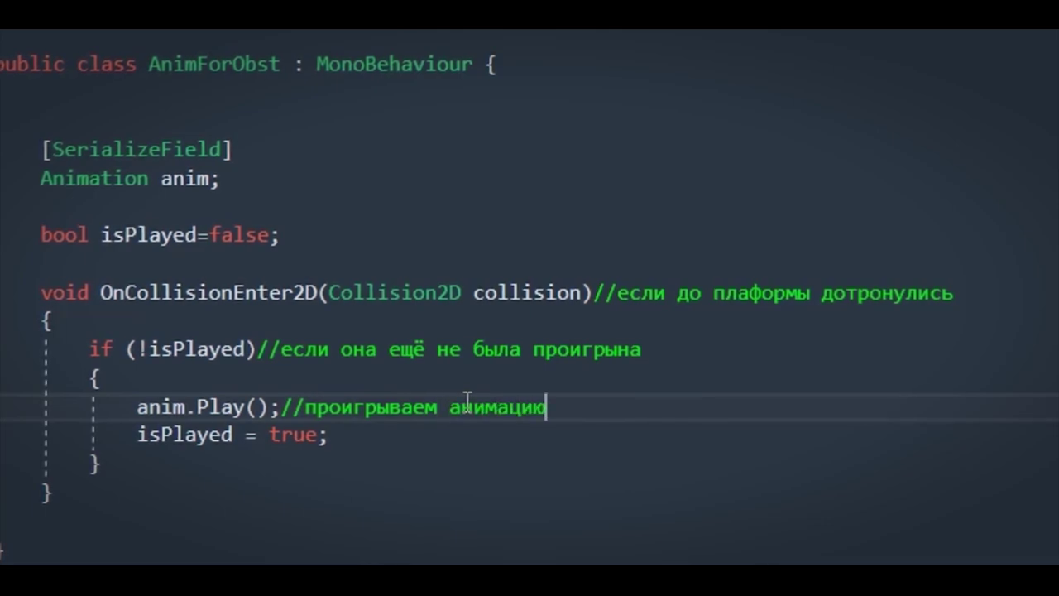
{"action": "key", "text": "Down"}
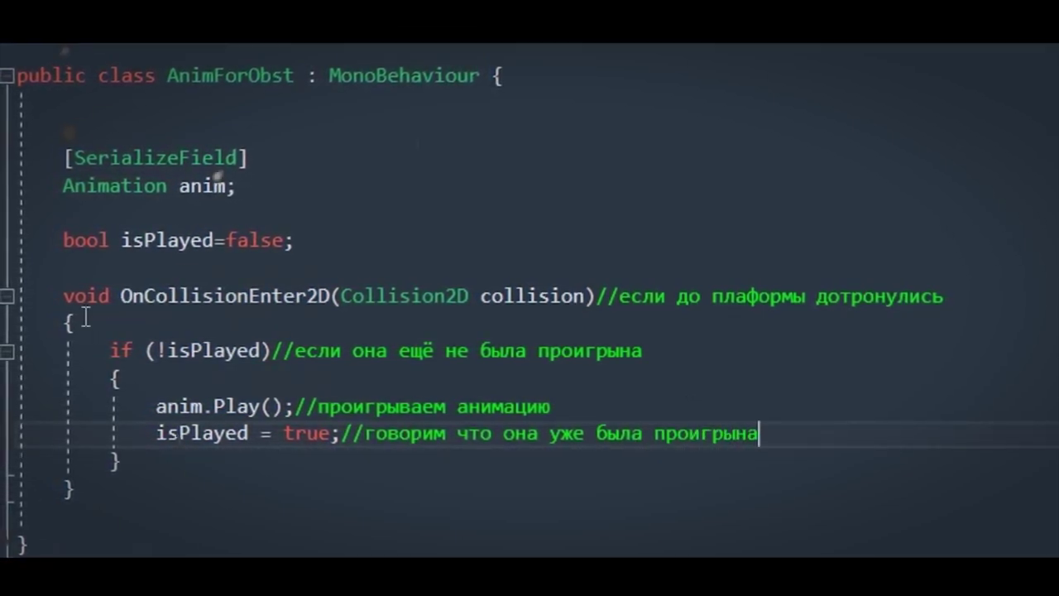
- Comment isPlayed as 'была ли проигрына анимация' and anim as 'сама анимация(точнее компонент с анимацией)'
{"action": "left_click", "coordinate": [376, 239]}
{"action": "type", "text": "\\"}
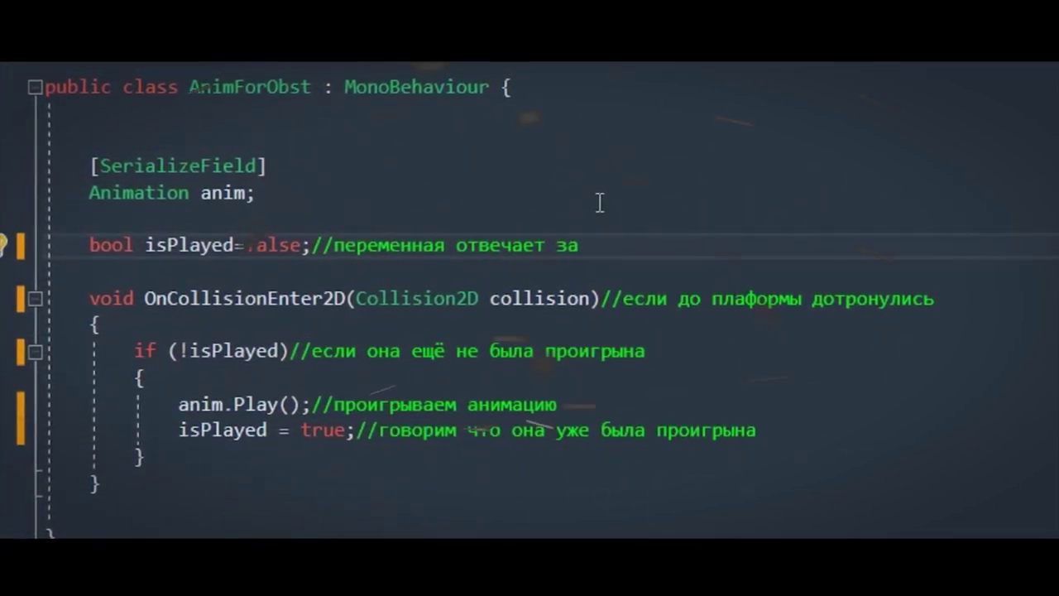
{"action": "type", "text": "была ли прои"}
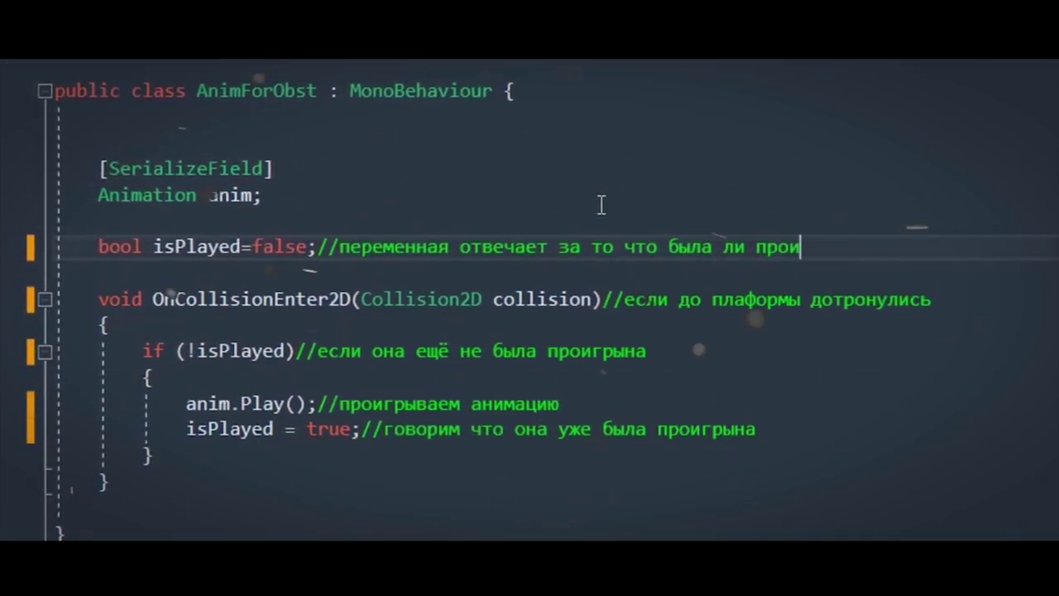
{"action": "type", "text": "грына анимация"}
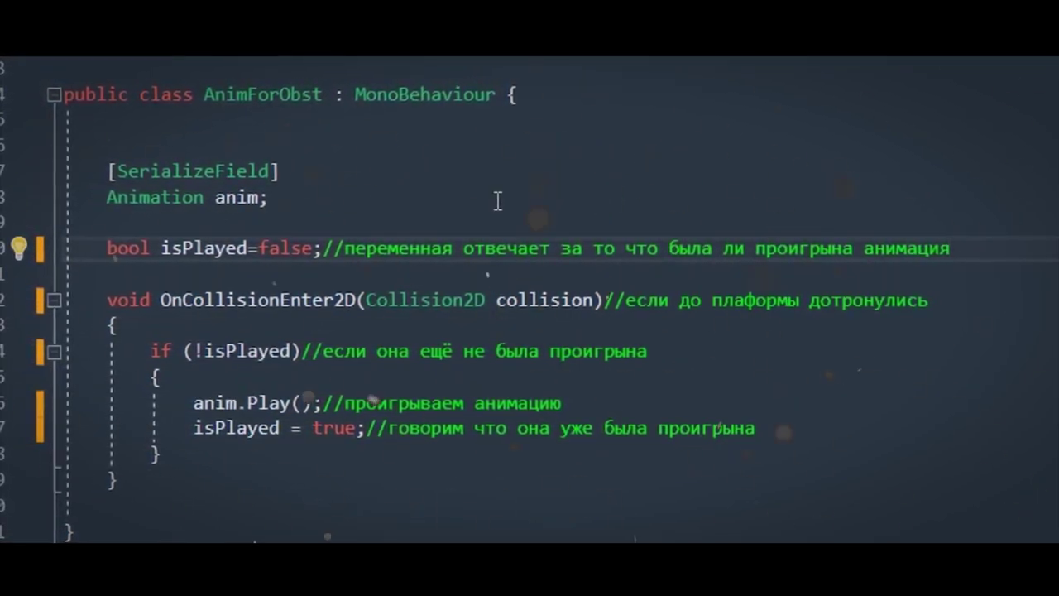
{"action": "left_click", "coordinate": [435, 201]}
{"action": "type", "text": "//сама анимация"}
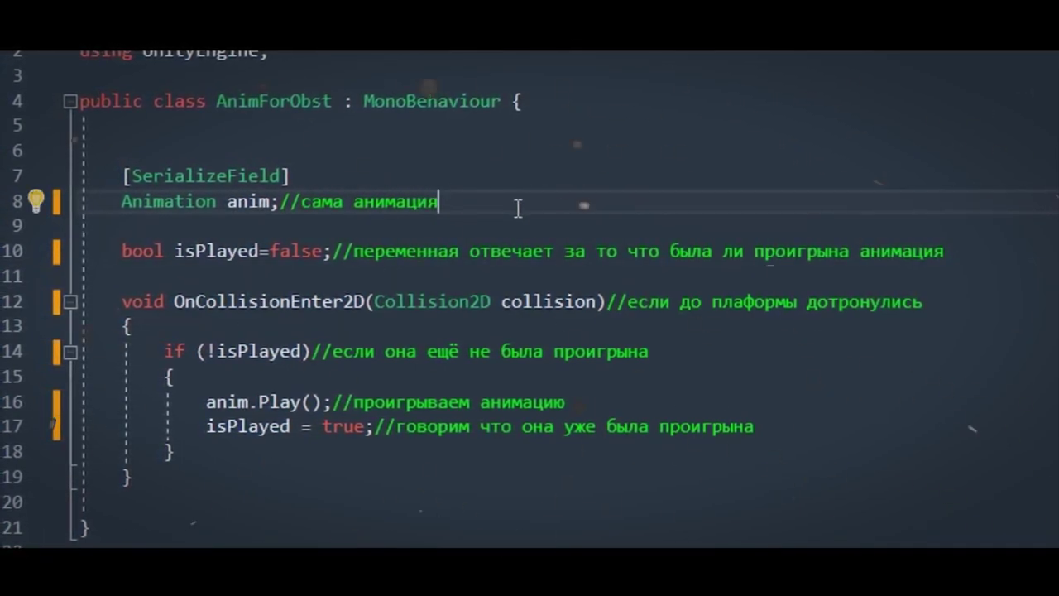
{"action": "type", "text": "(точнее ко"}
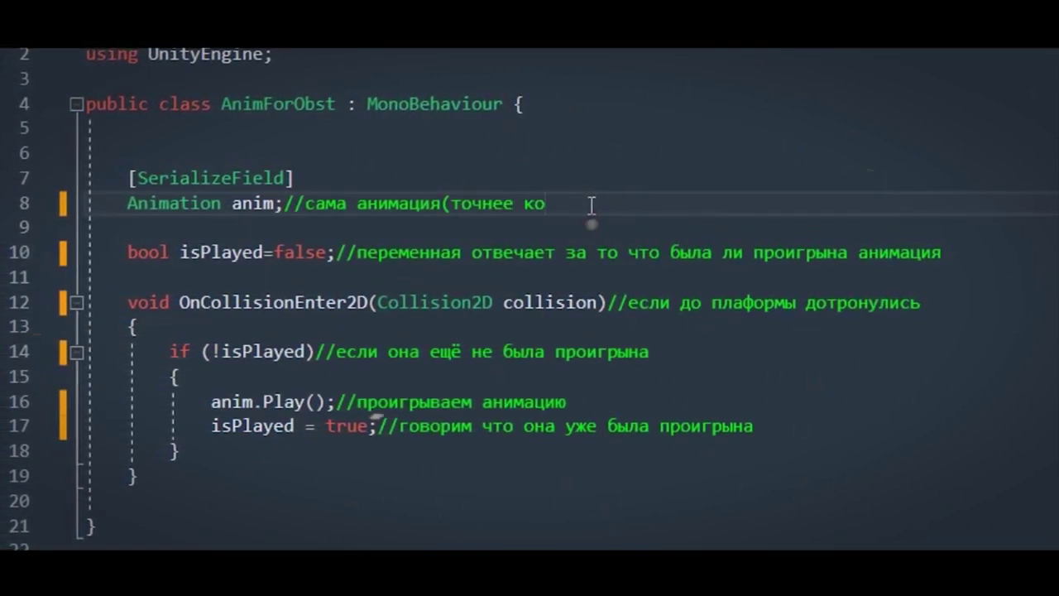
{"action": "type", "text": "мпонент с ани"}
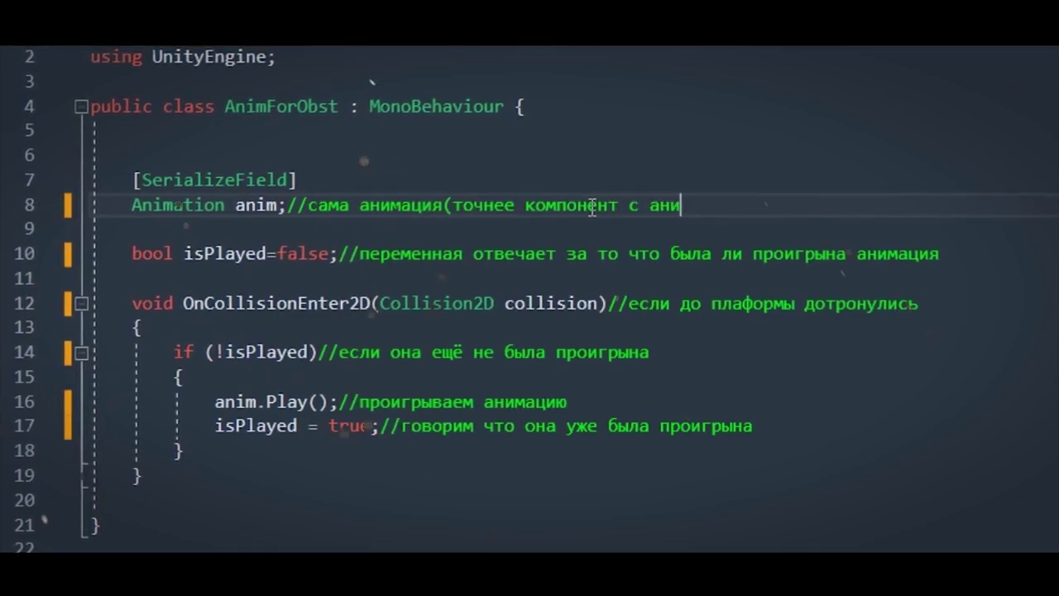
{"action": "type", "text": "мацией)"}
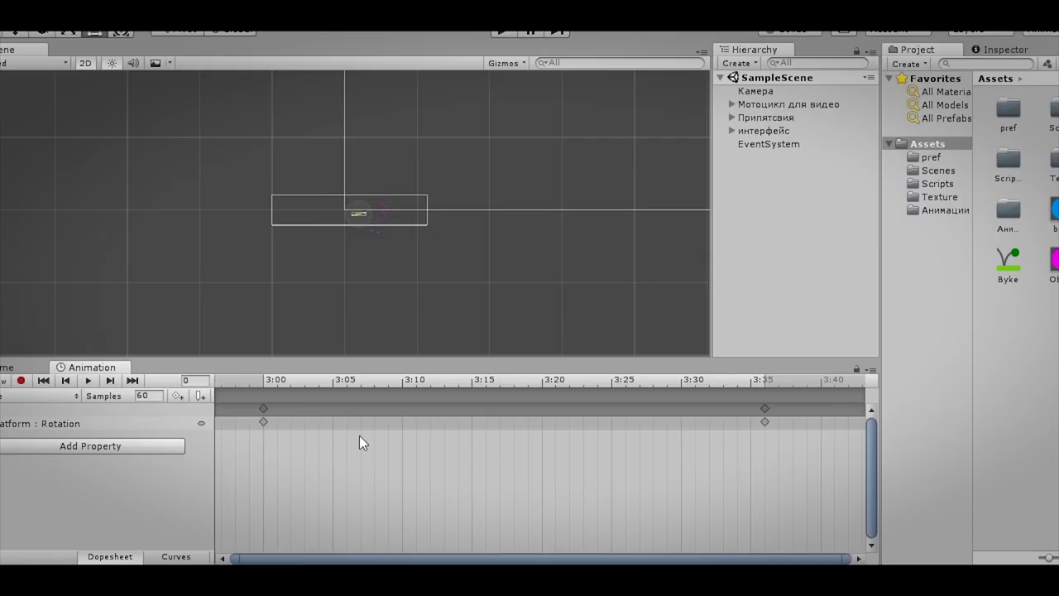
{"action": "scroll", "coordinate": [359, 435], "scroll_direction": "down", "scroll_amount": 3}
{"action": "scroll", "coordinate": [310, 472], "scroll_direction": "down", "scroll_amount": 2}
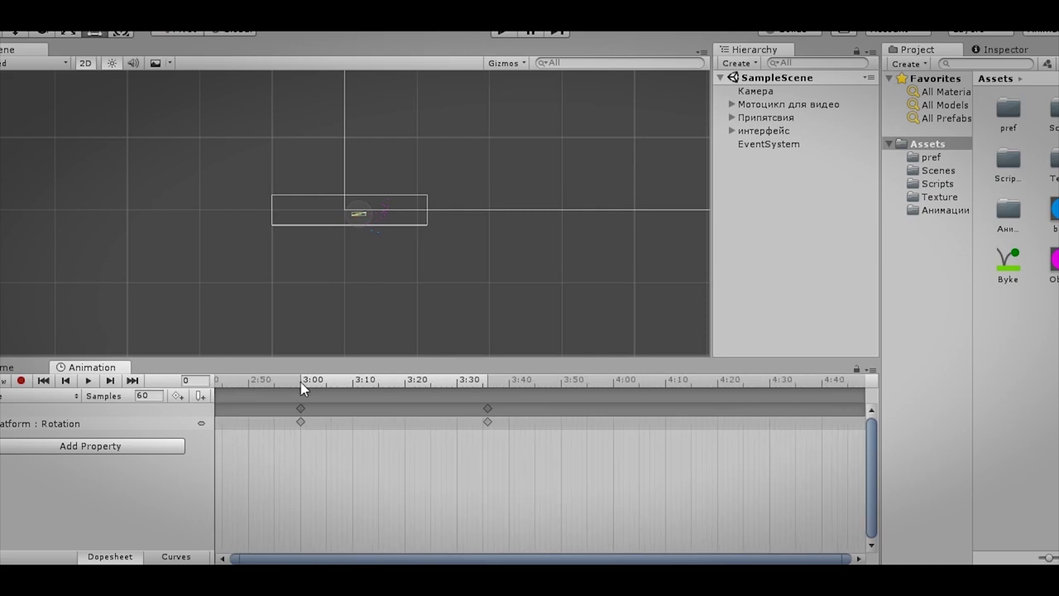
- Zoom out the Animation timeline and drag the playhead back to around frame 10
{"action": "scroll", "coordinate": [297, 459], "scroll_direction": "down", "scroll_amount": 2}
{"action": "scroll", "coordinate": [299, 424], "scroll_direction": "down", "scroll_amount": 3}
{"action": "scroll", "coordinate": [284, 420], "scroll_direction": "down", "scroll_amount": 2}
{"action": "scroll", "coordinate": [260, 386], "scroll_direction": "down", "scroll_amount": 3}
{"action": "left_click_drag", "start_coordinate": [261, 386], "coordinate": [208, 400]}
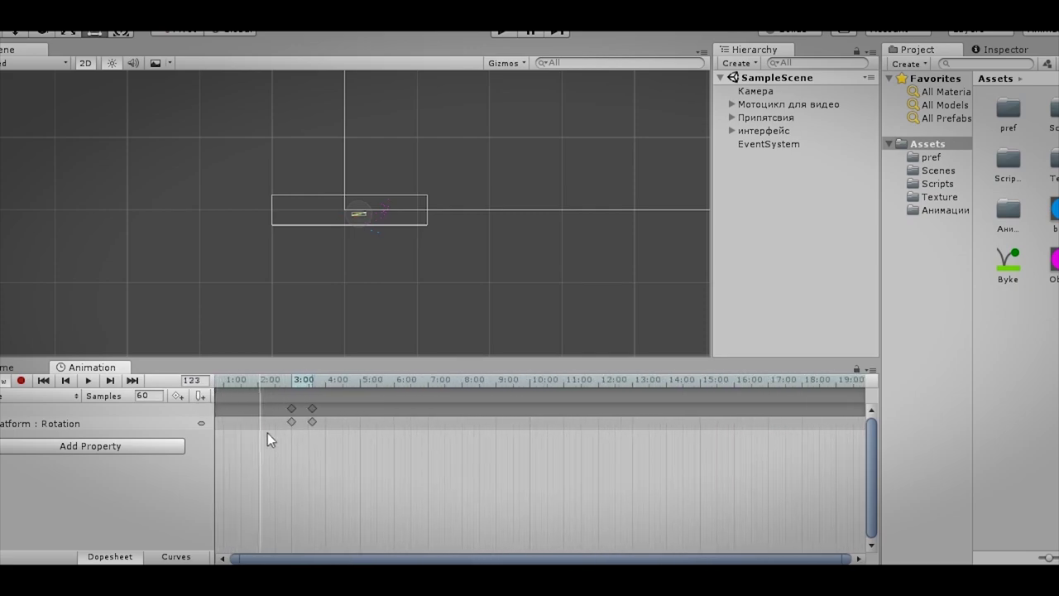